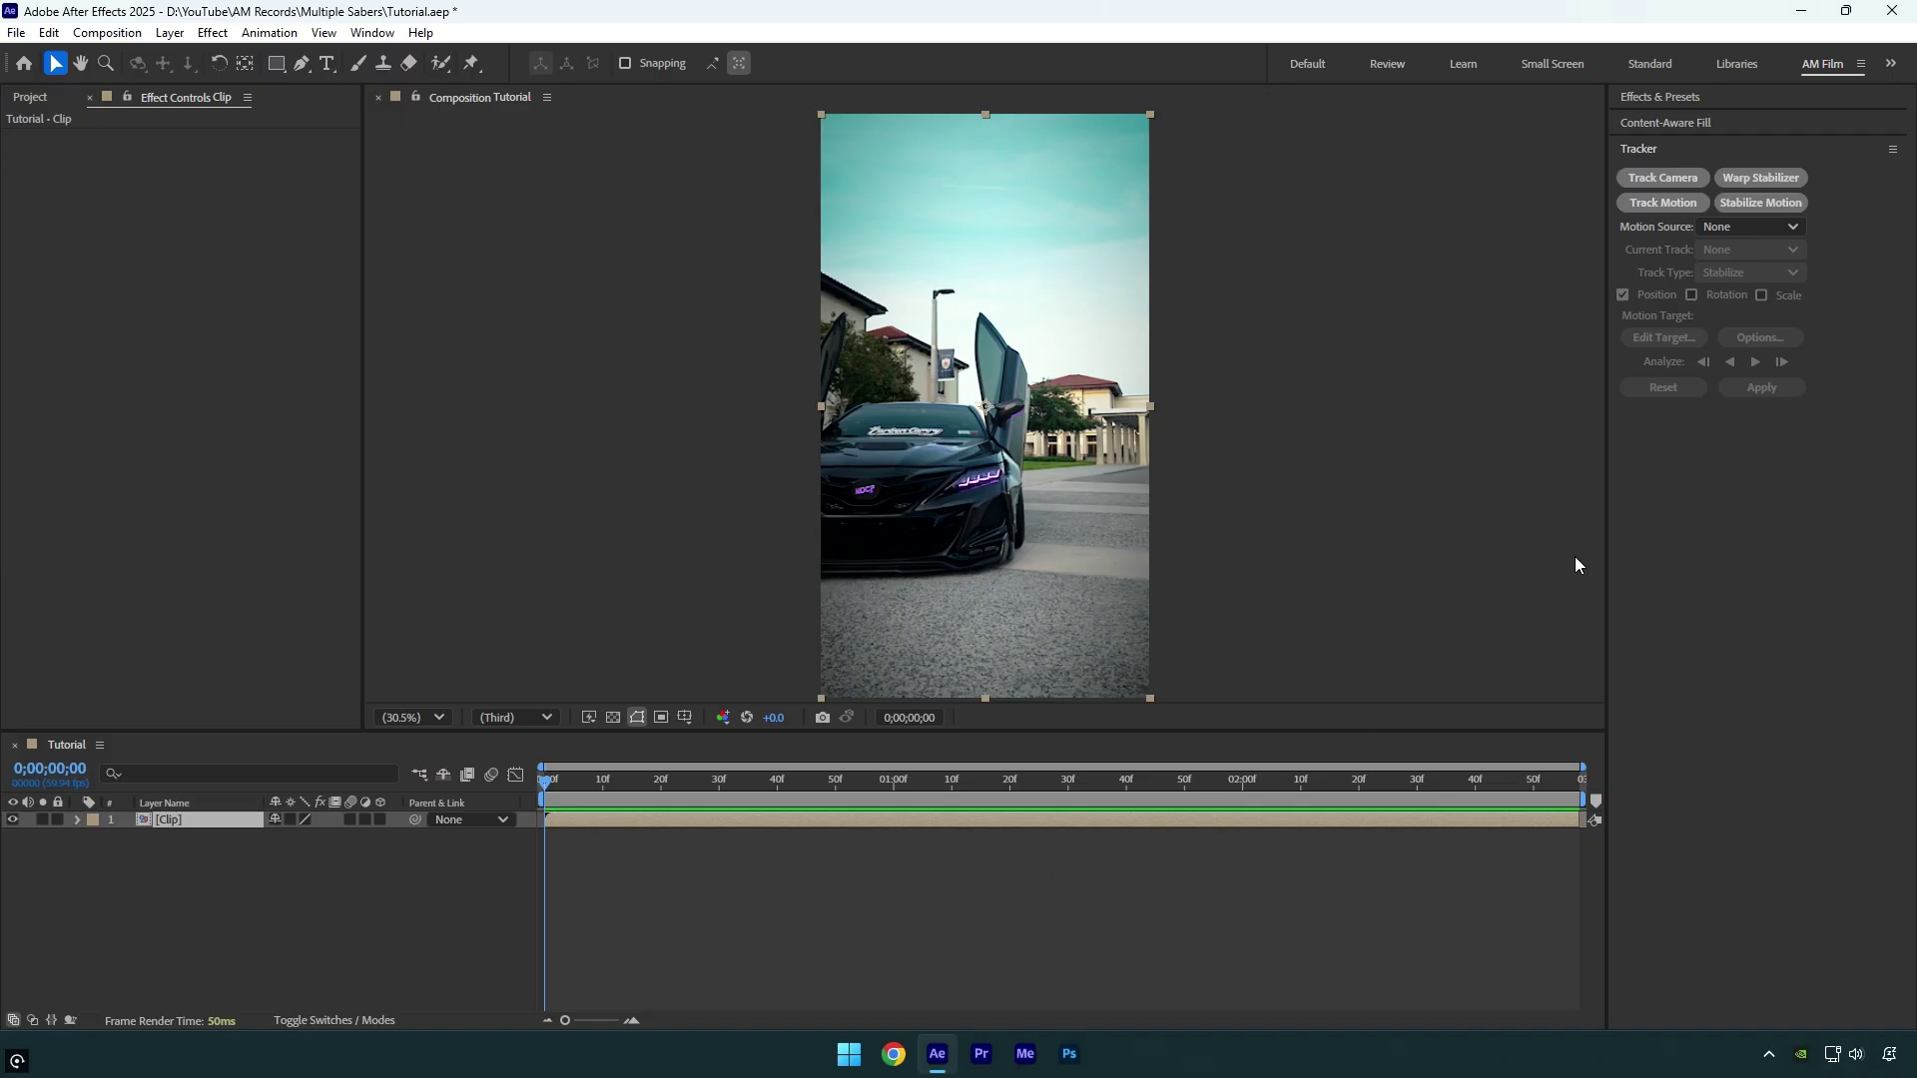
Camera-track the car clip and create a tracked solid and camera on the ground points
left_click(1643, 185)
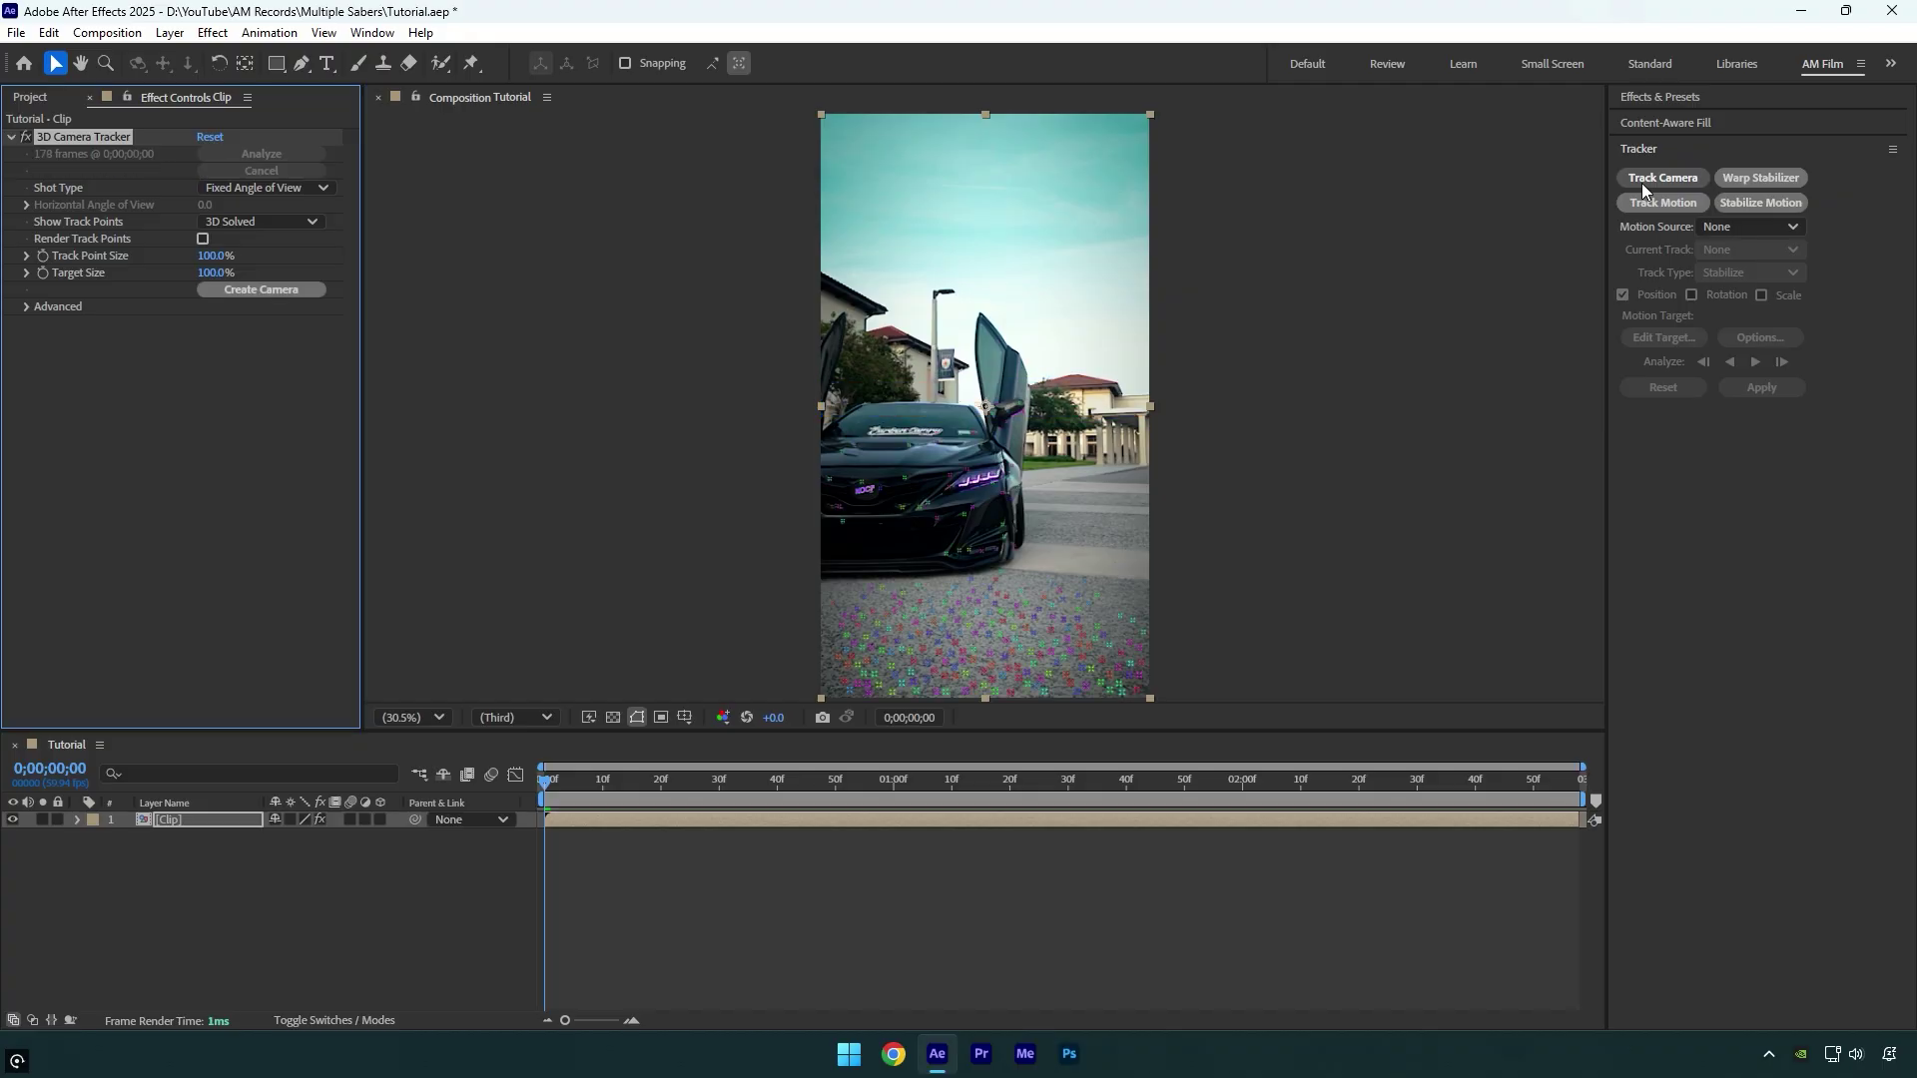
left_click(912, 614)
right_click(954, 636)
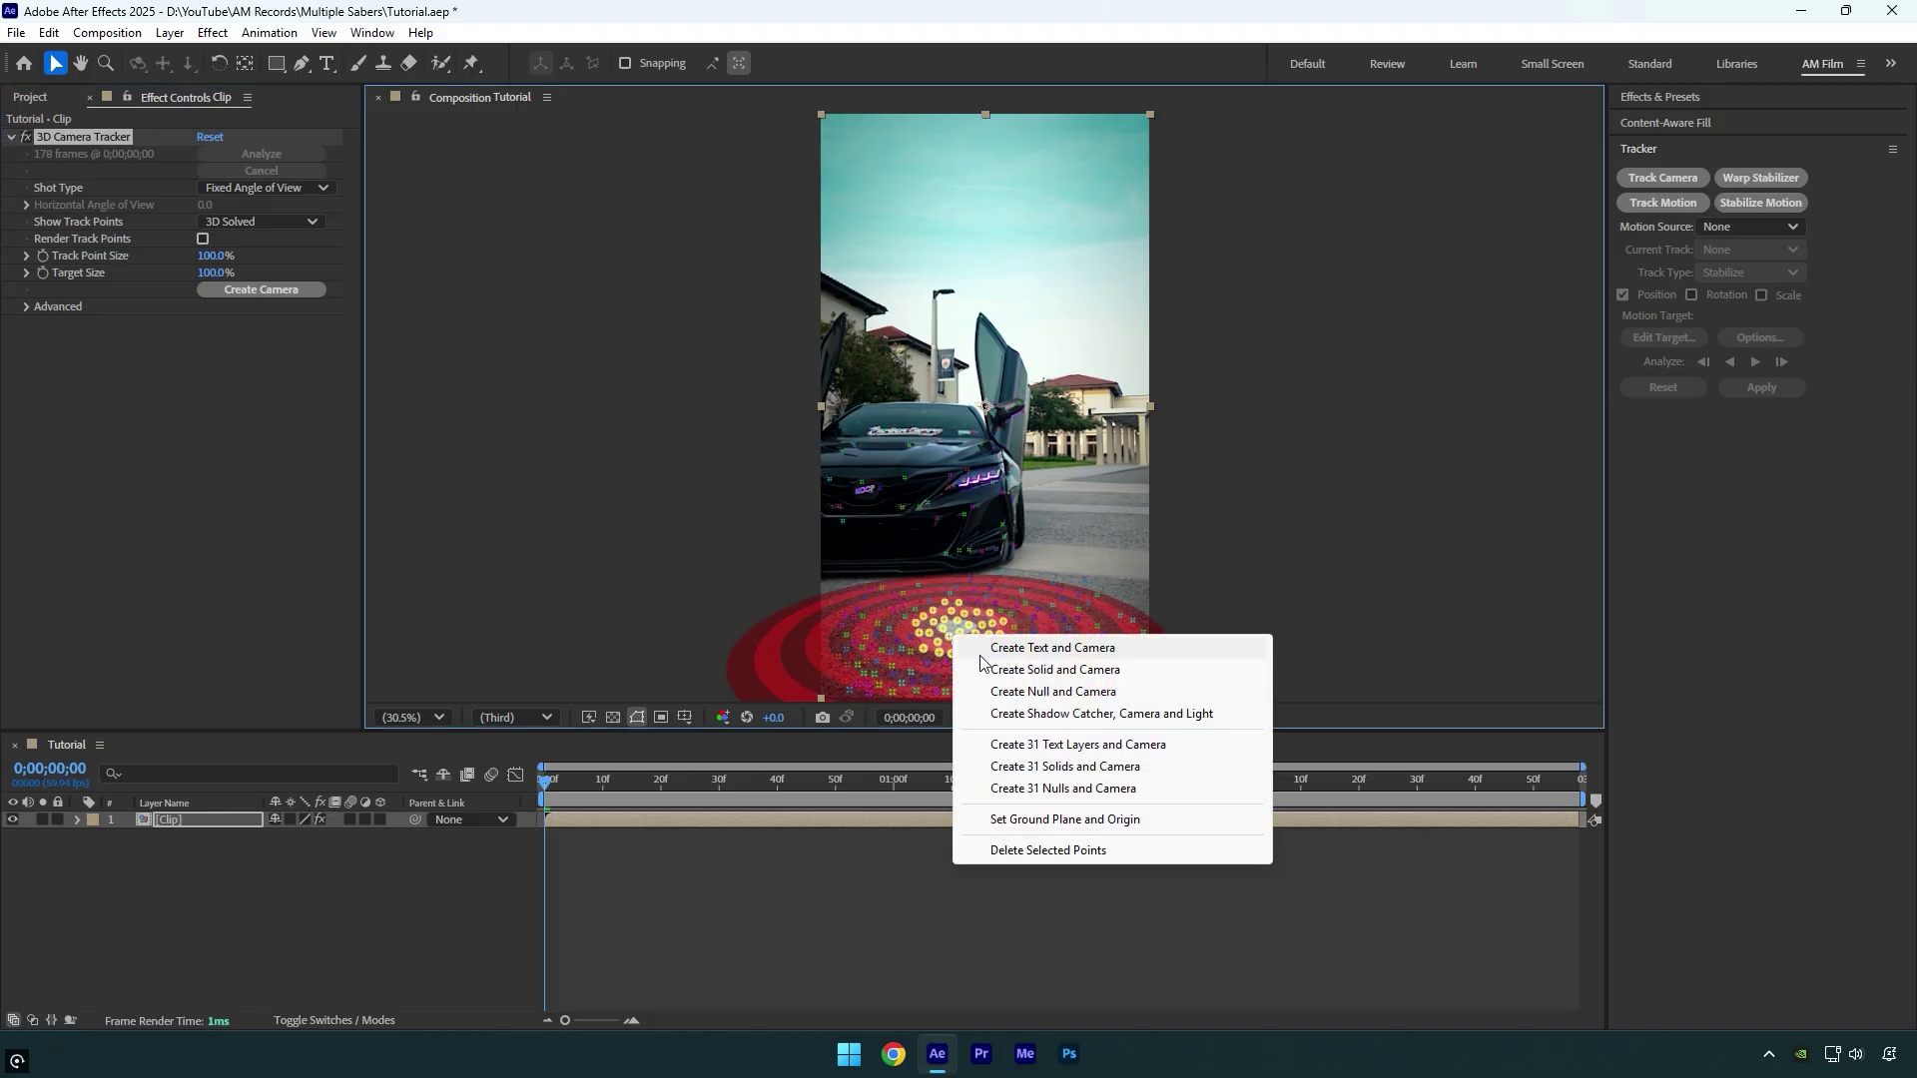
left_click(995, 671)
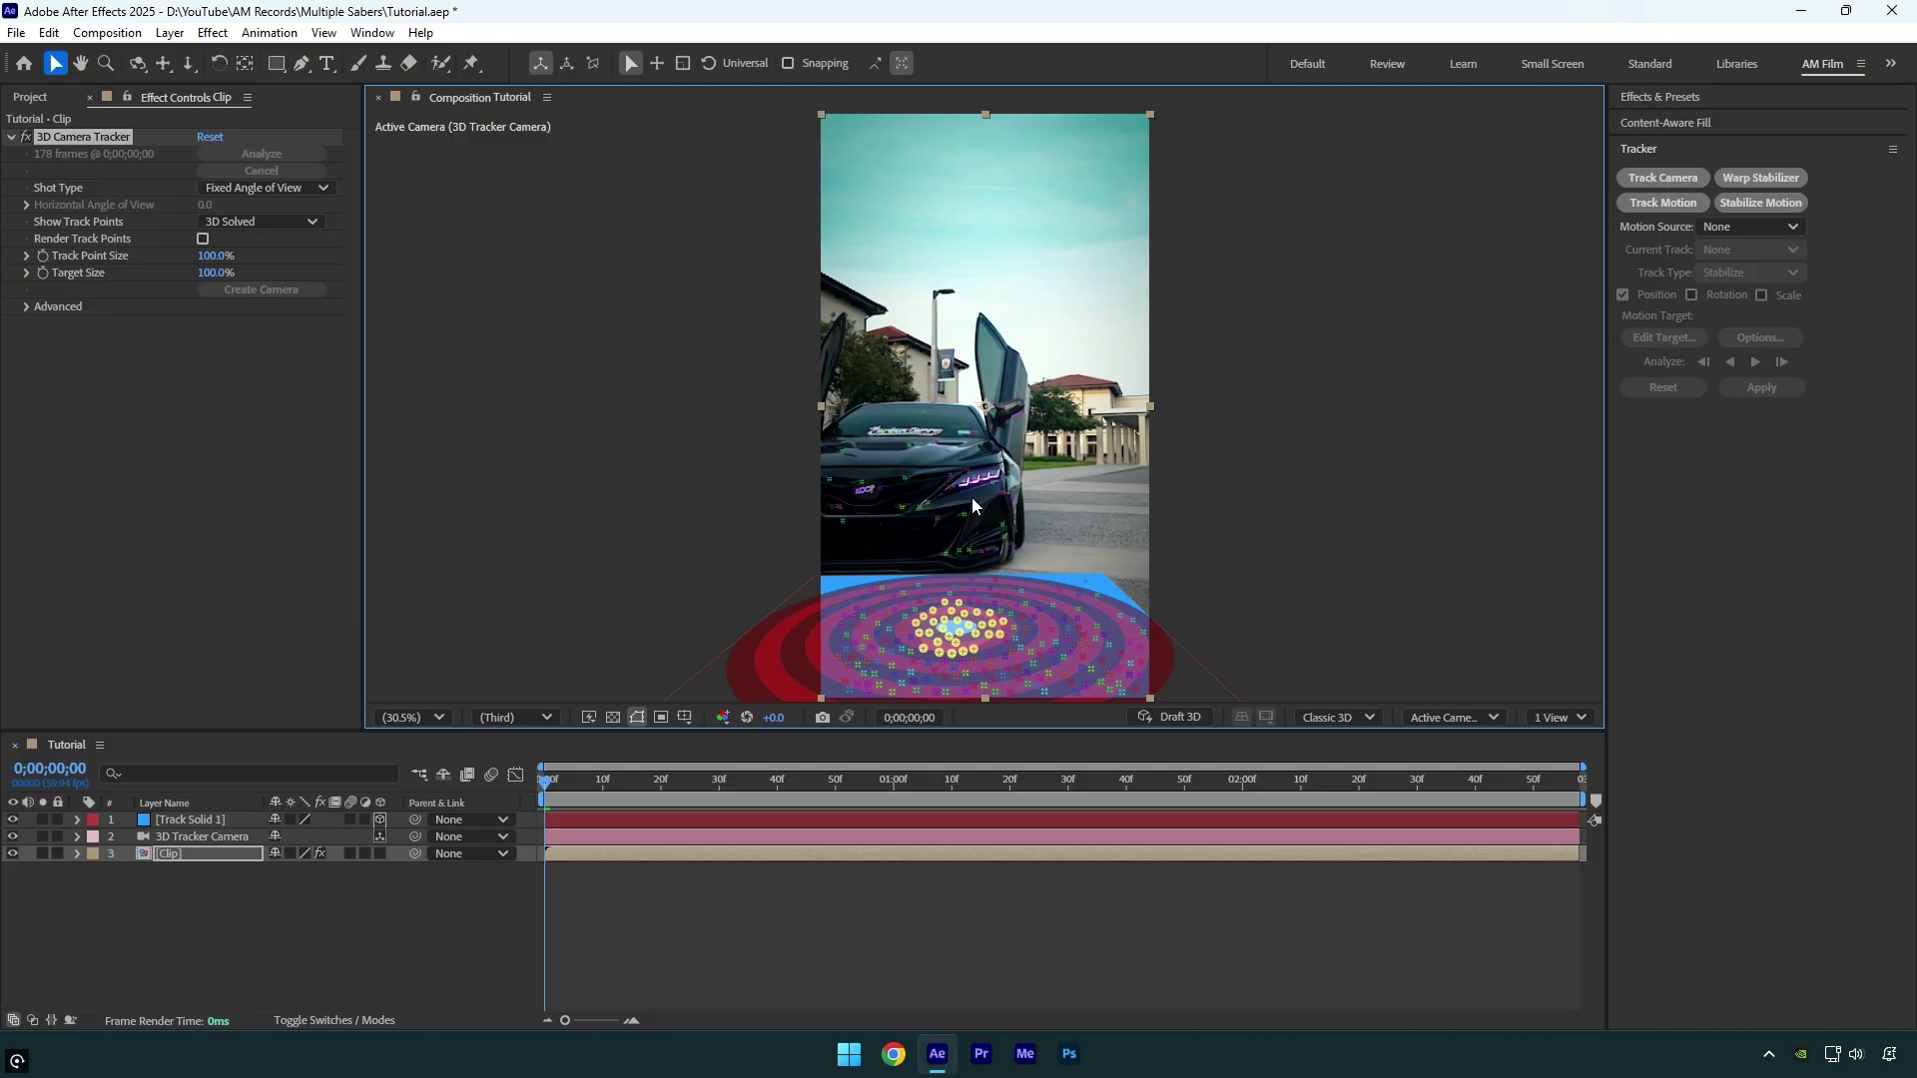
Create a tracked solid on the windshield track points
left_click(939, 424)
right_click(934, 436)
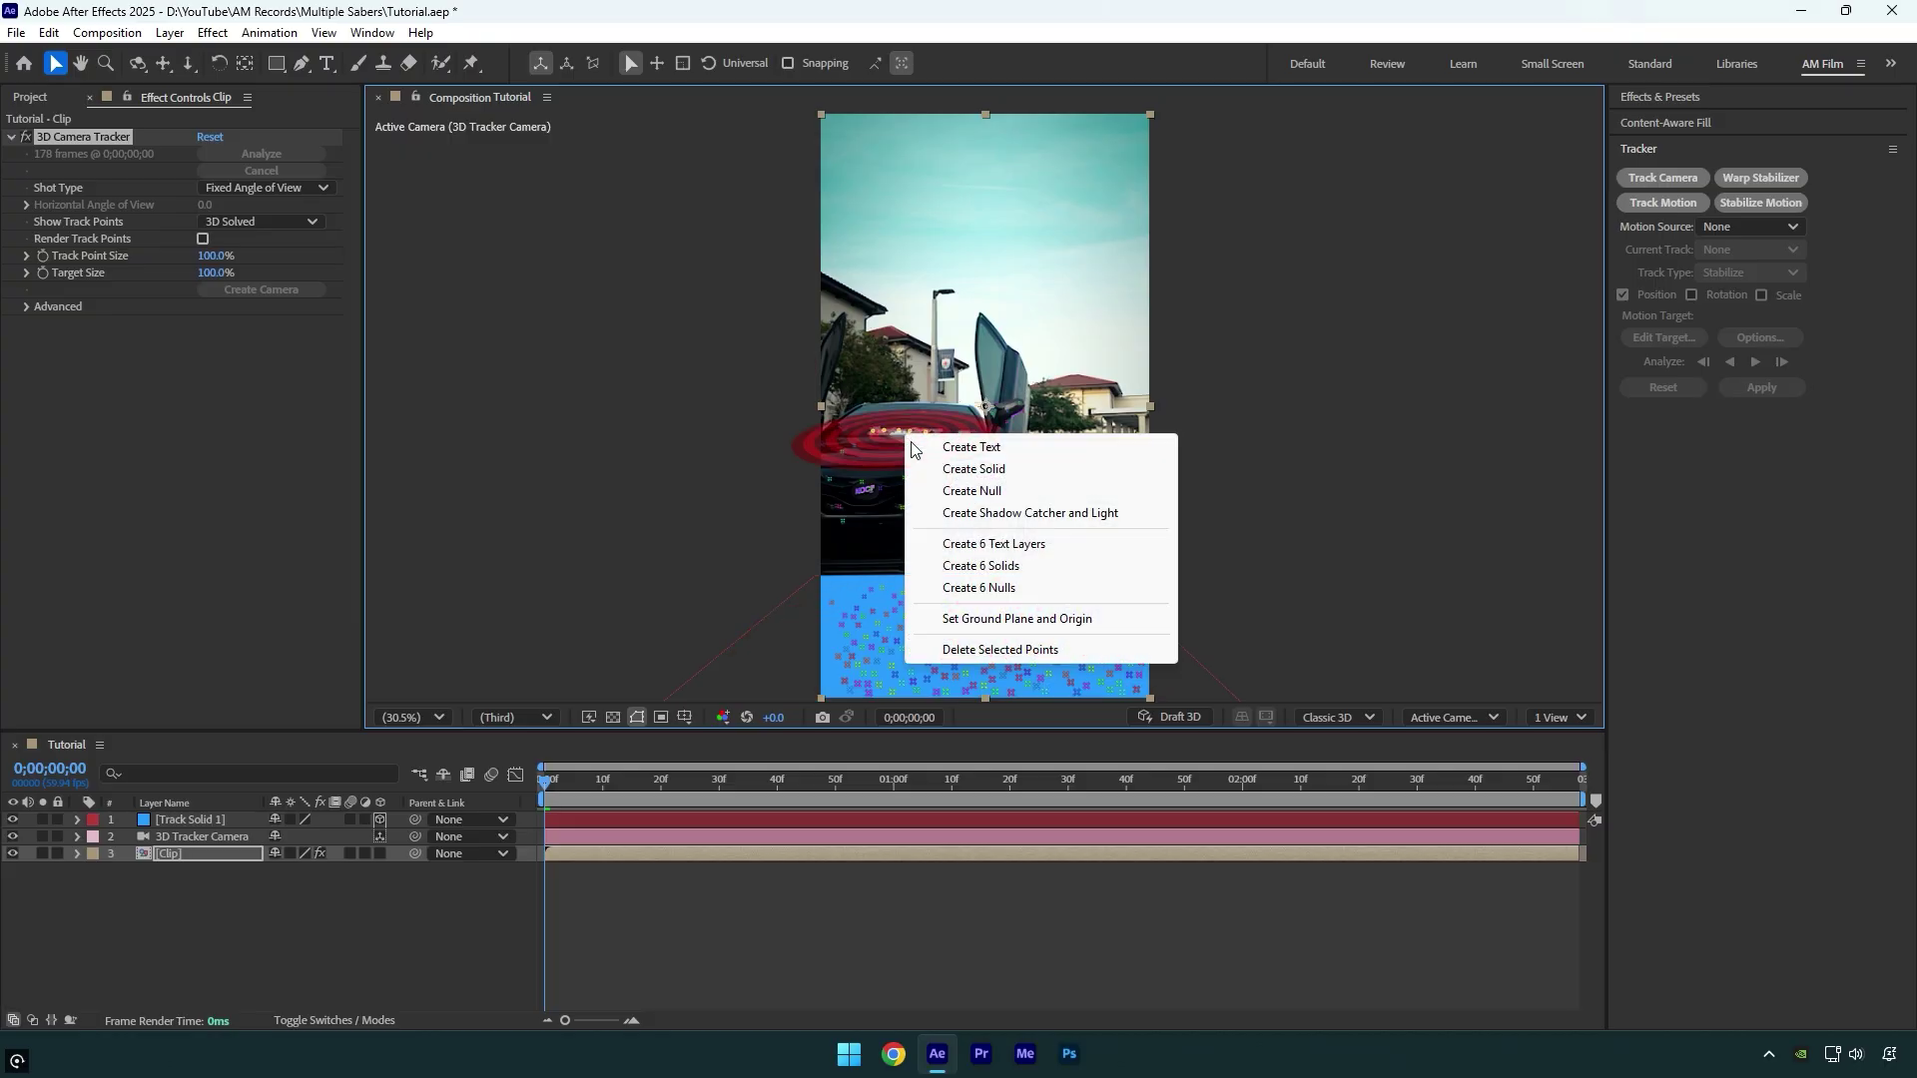
left_click(957, 475)
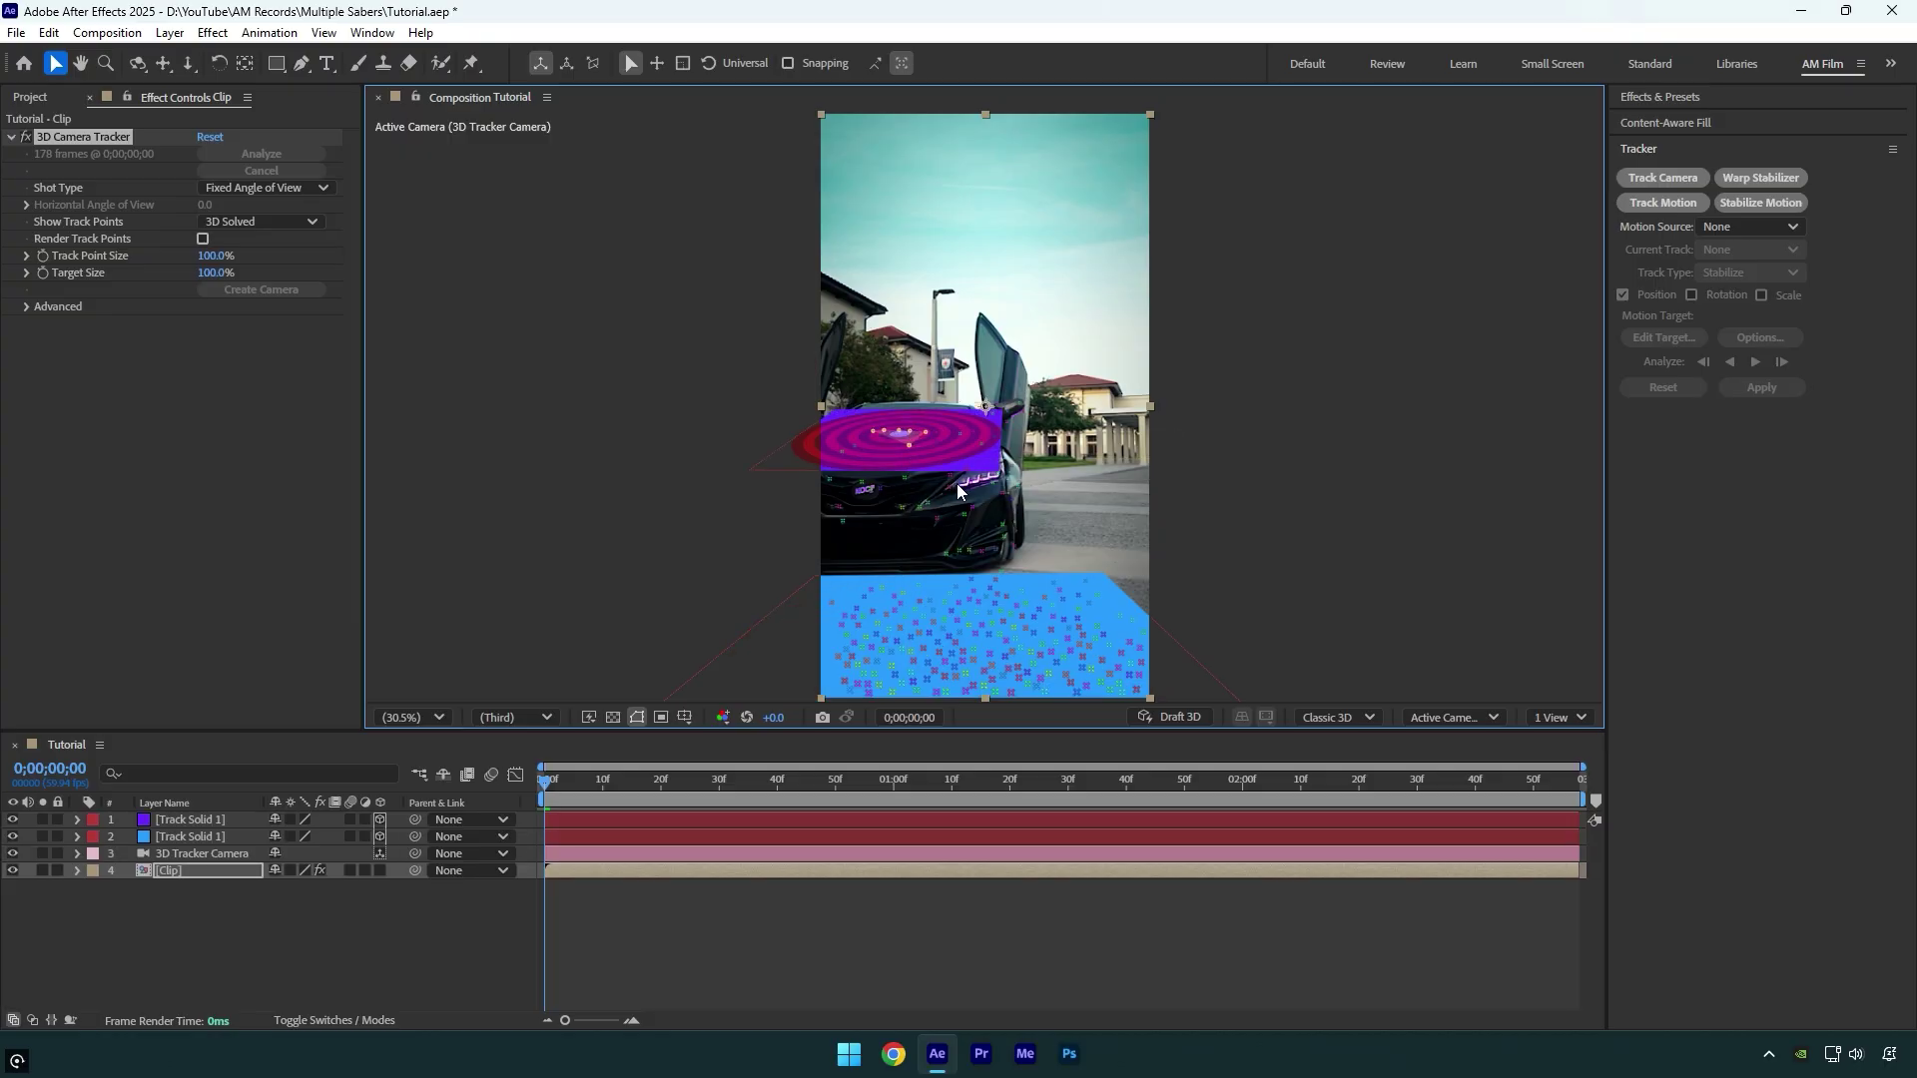
At 0;00;02;48, create a tracked solid on the building wall track points
left_click_drag(602, 788, 1521, 741)
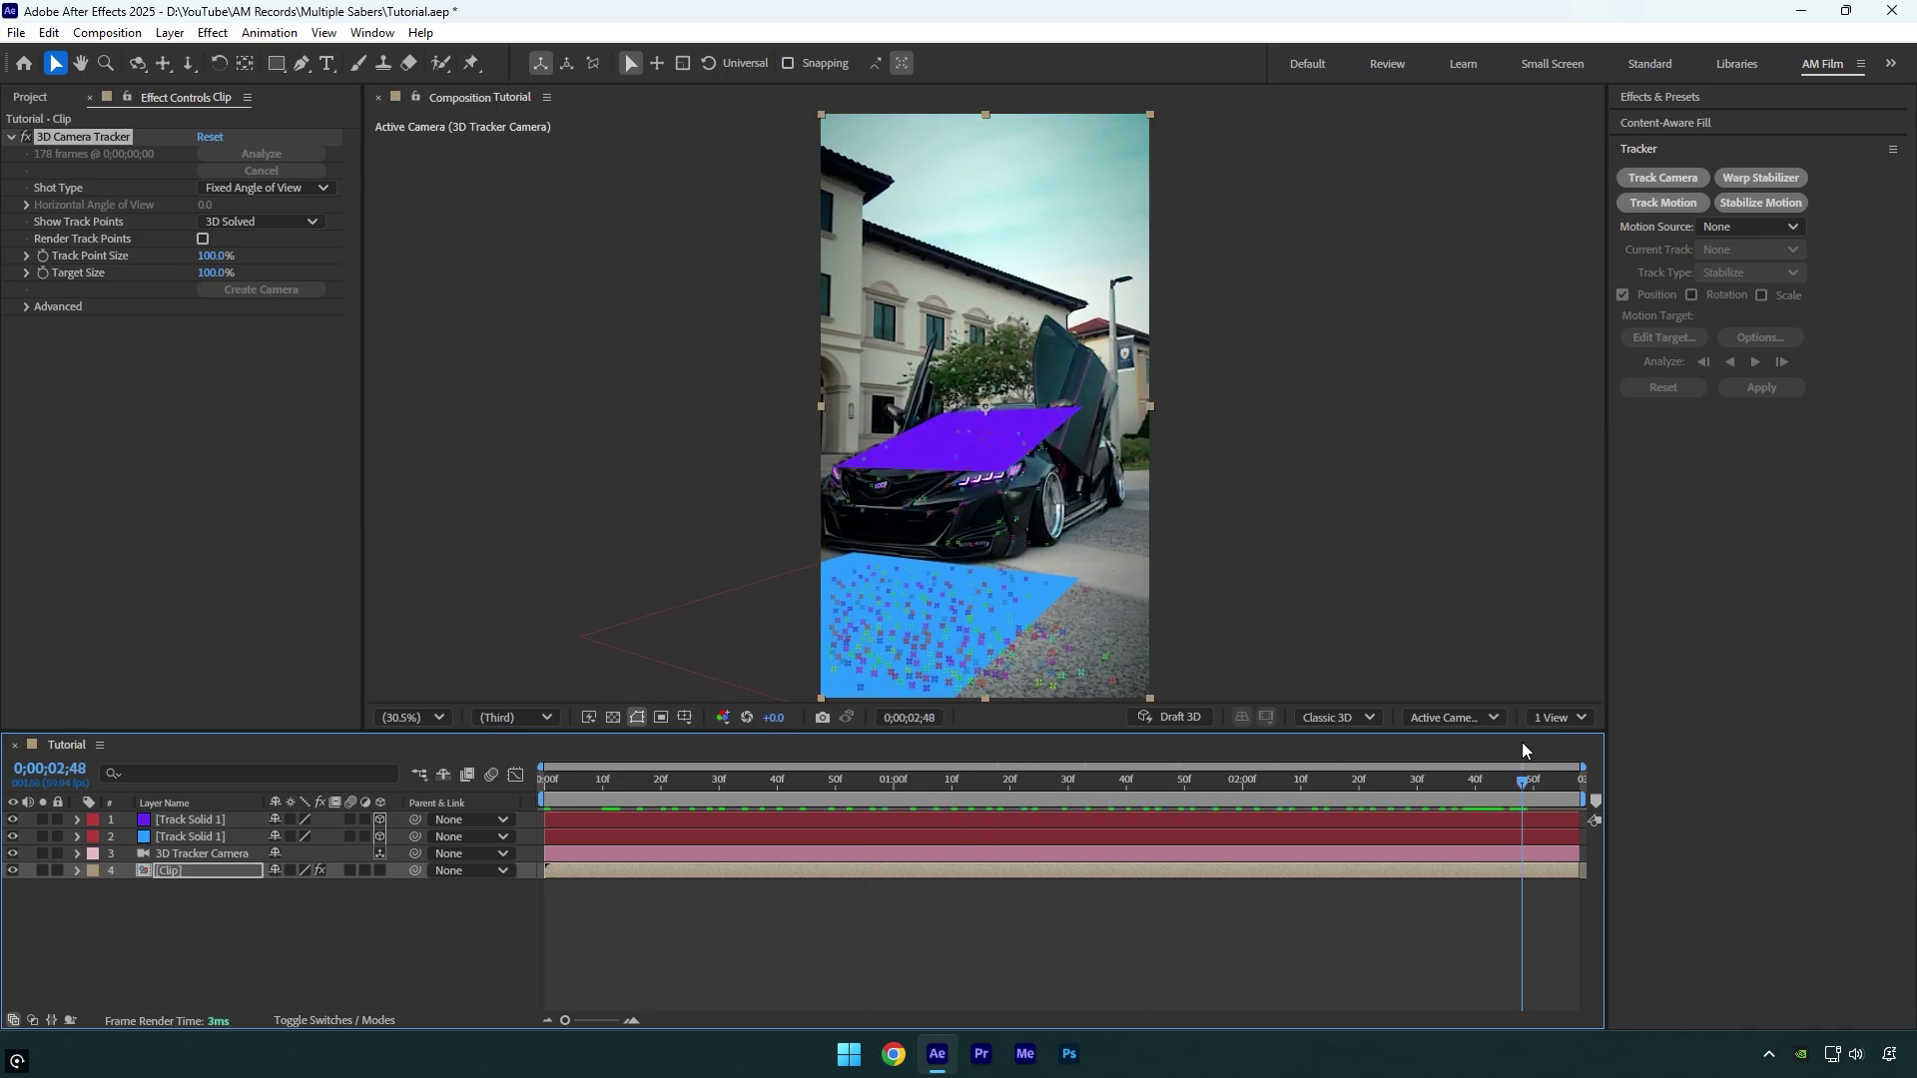
left_click(867, 291)
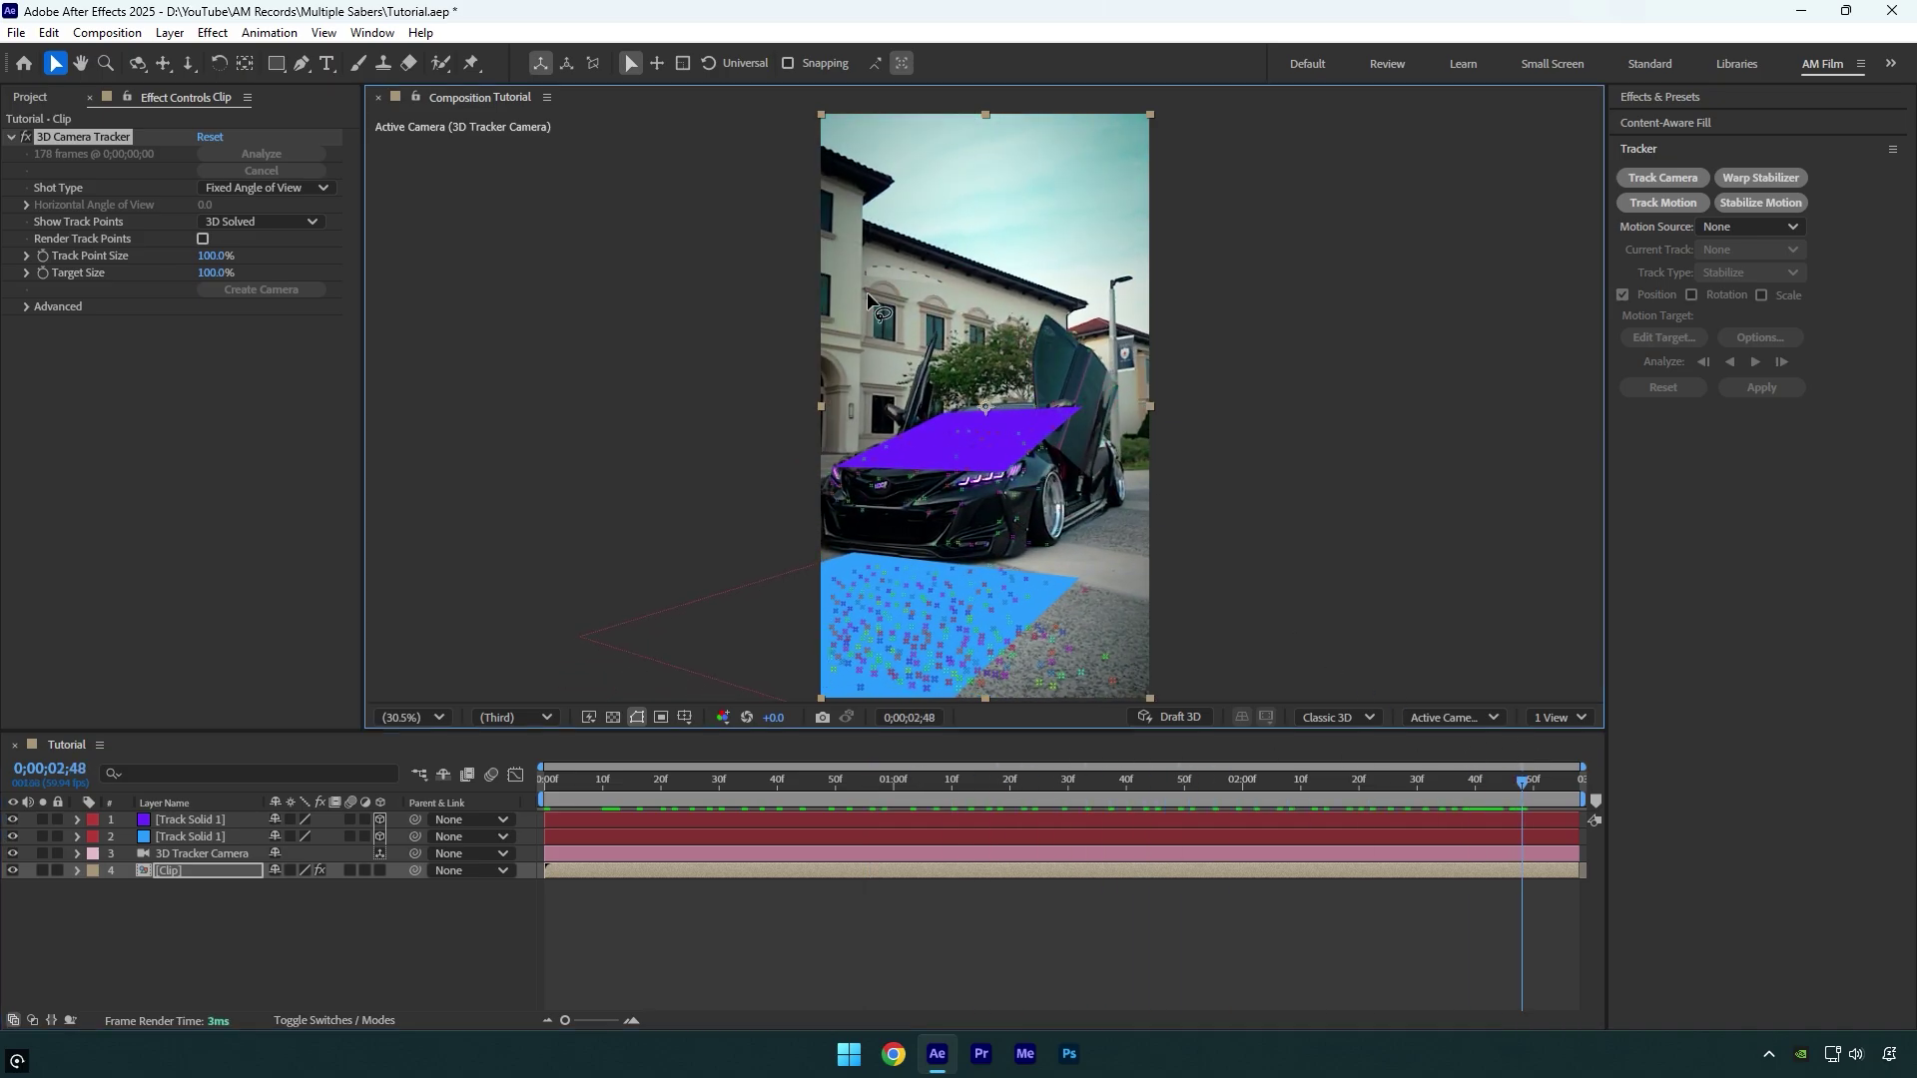
right_click(911, 291)
left_click(986, 330)
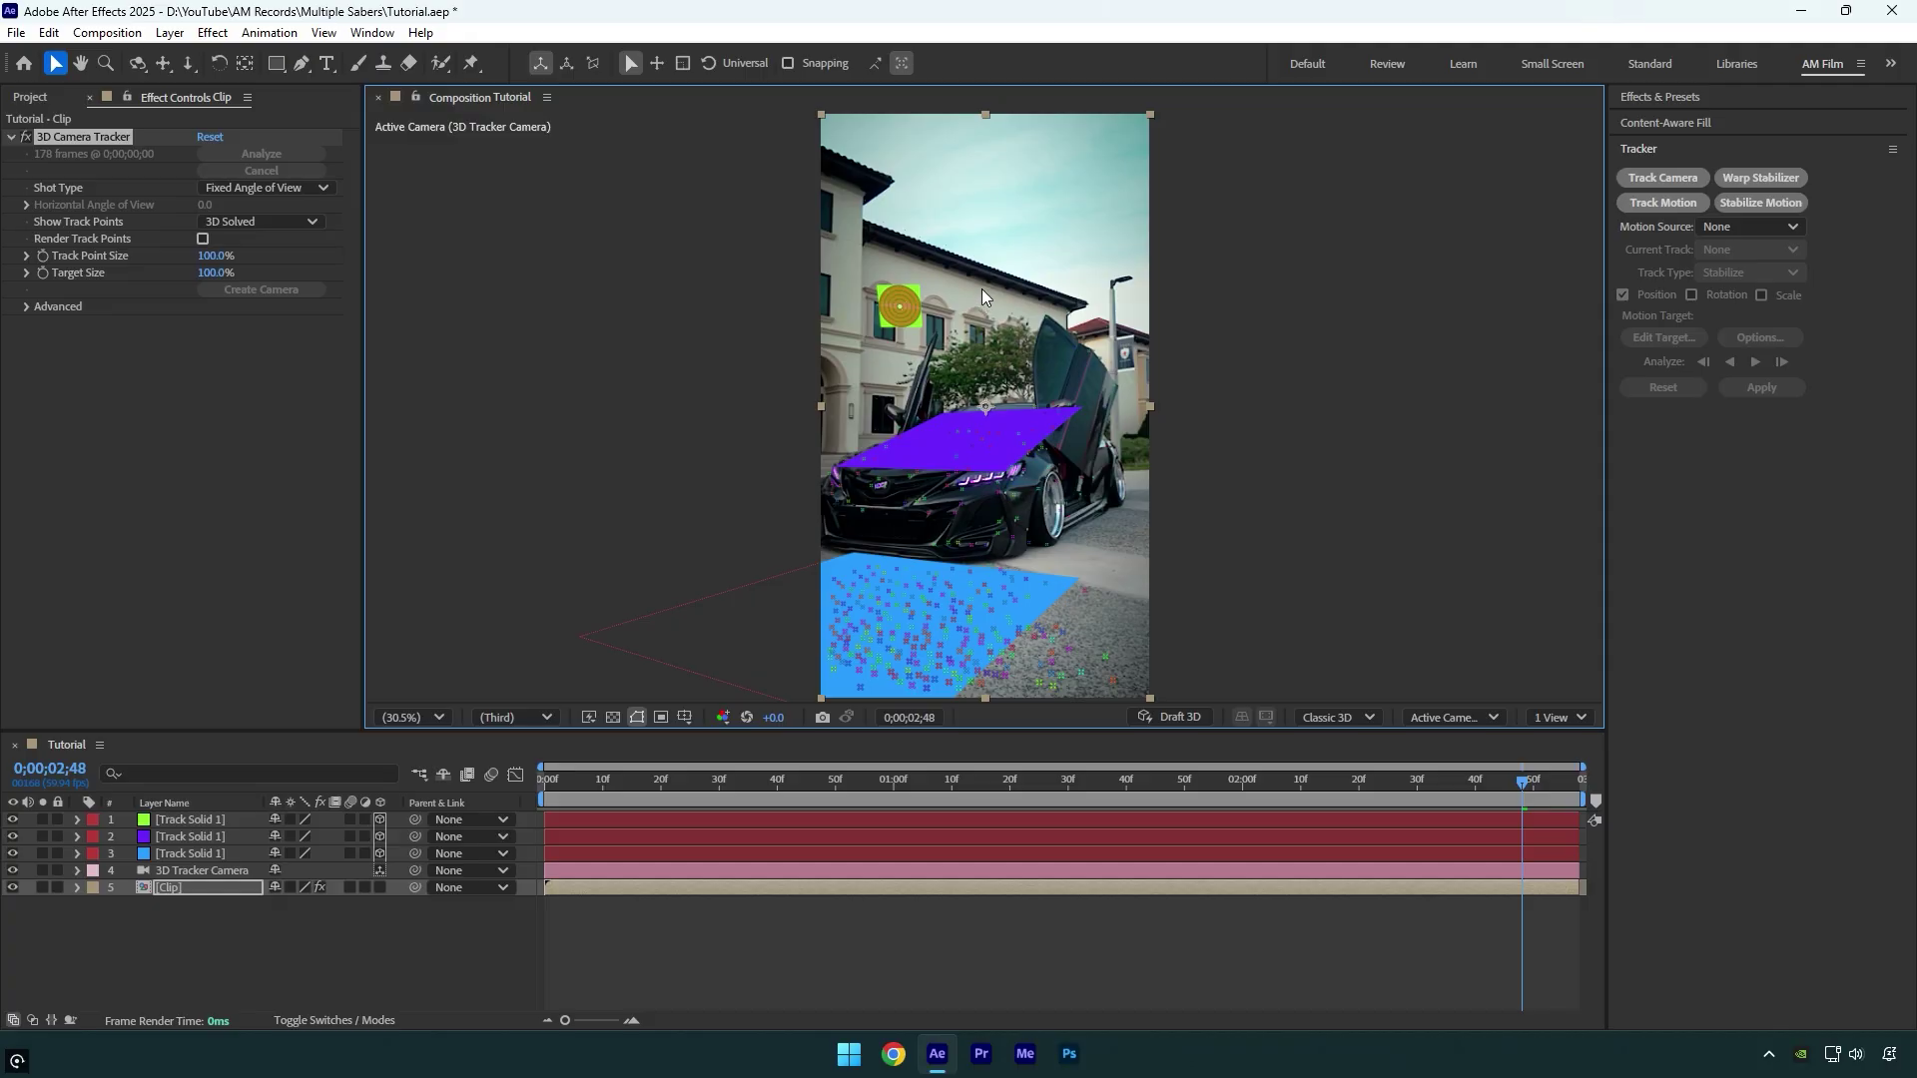
Rename the three Track Solid layers, top to bottom, as Building, Windshield and Ground
left_click(184, 819)
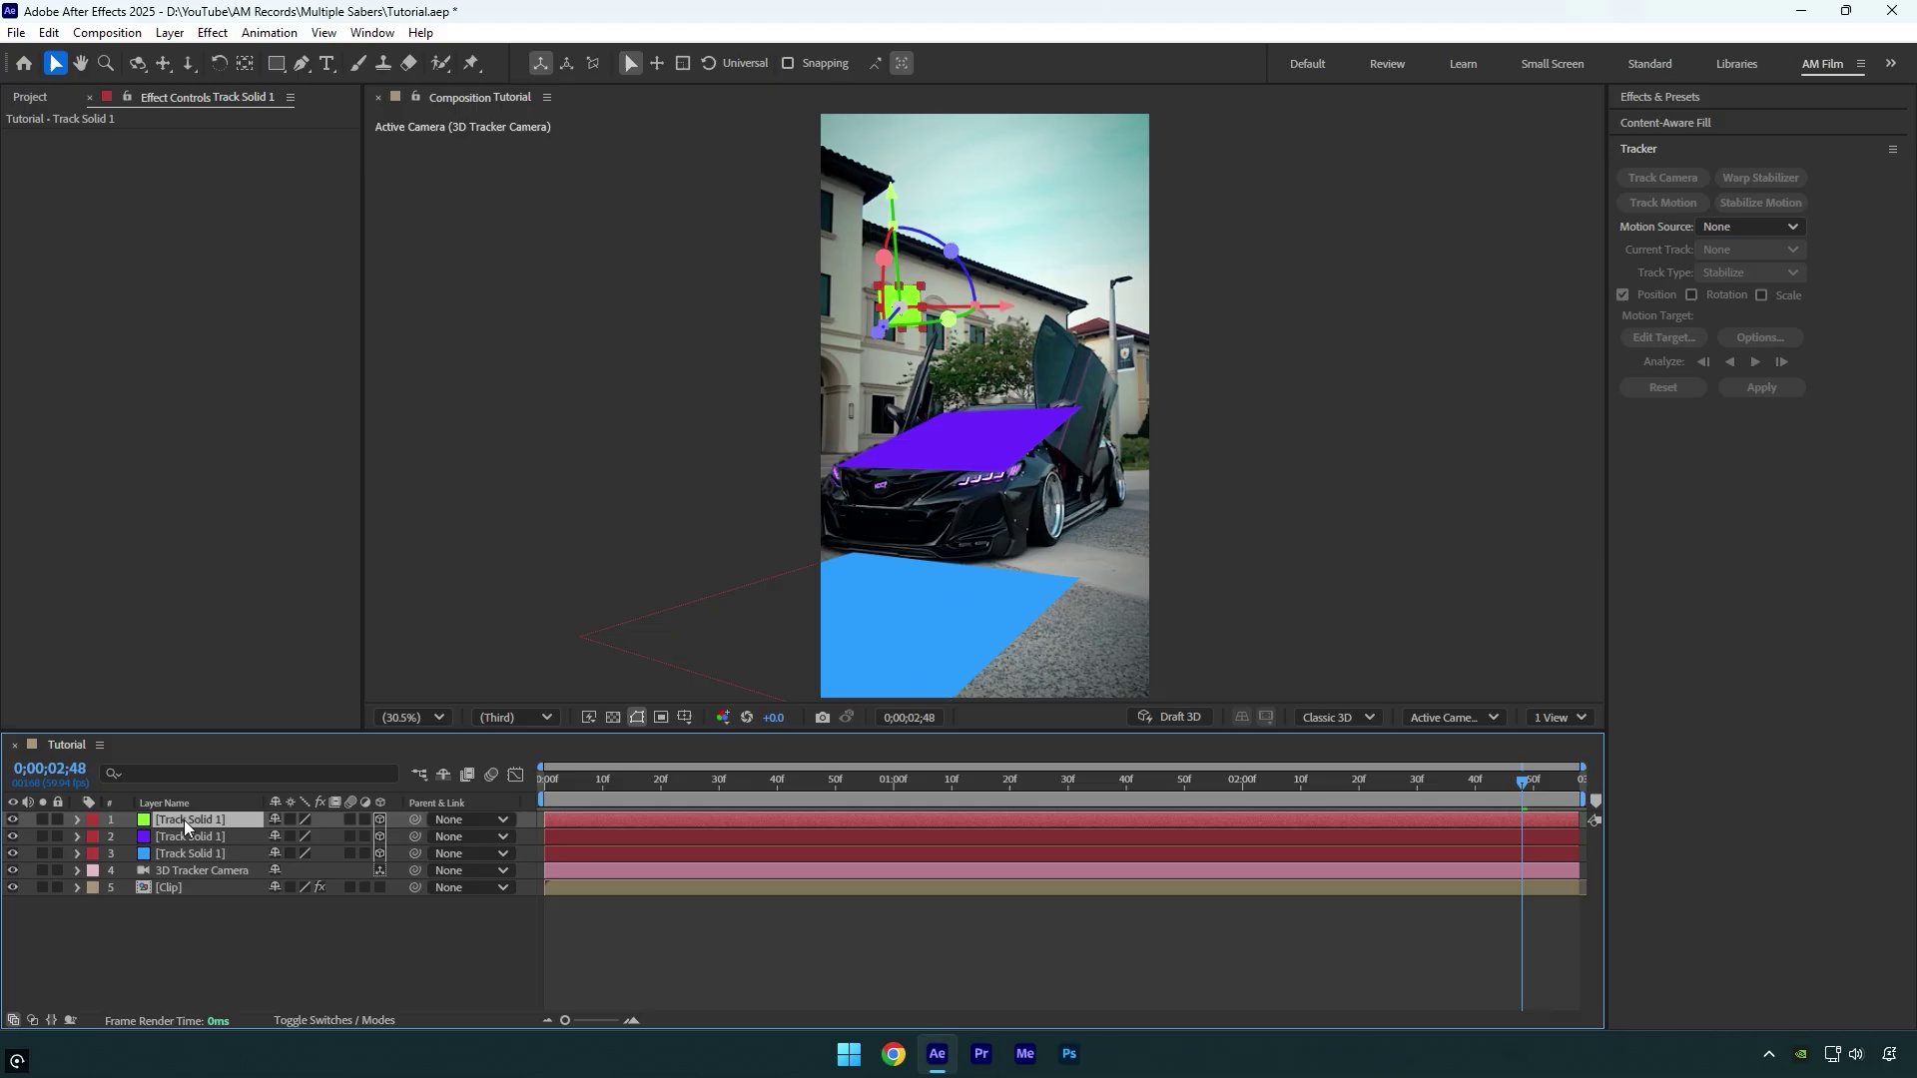
key("Return")
type("Building")
key("Return")
left_click(182, 839)
key("Return")
type("Wind")
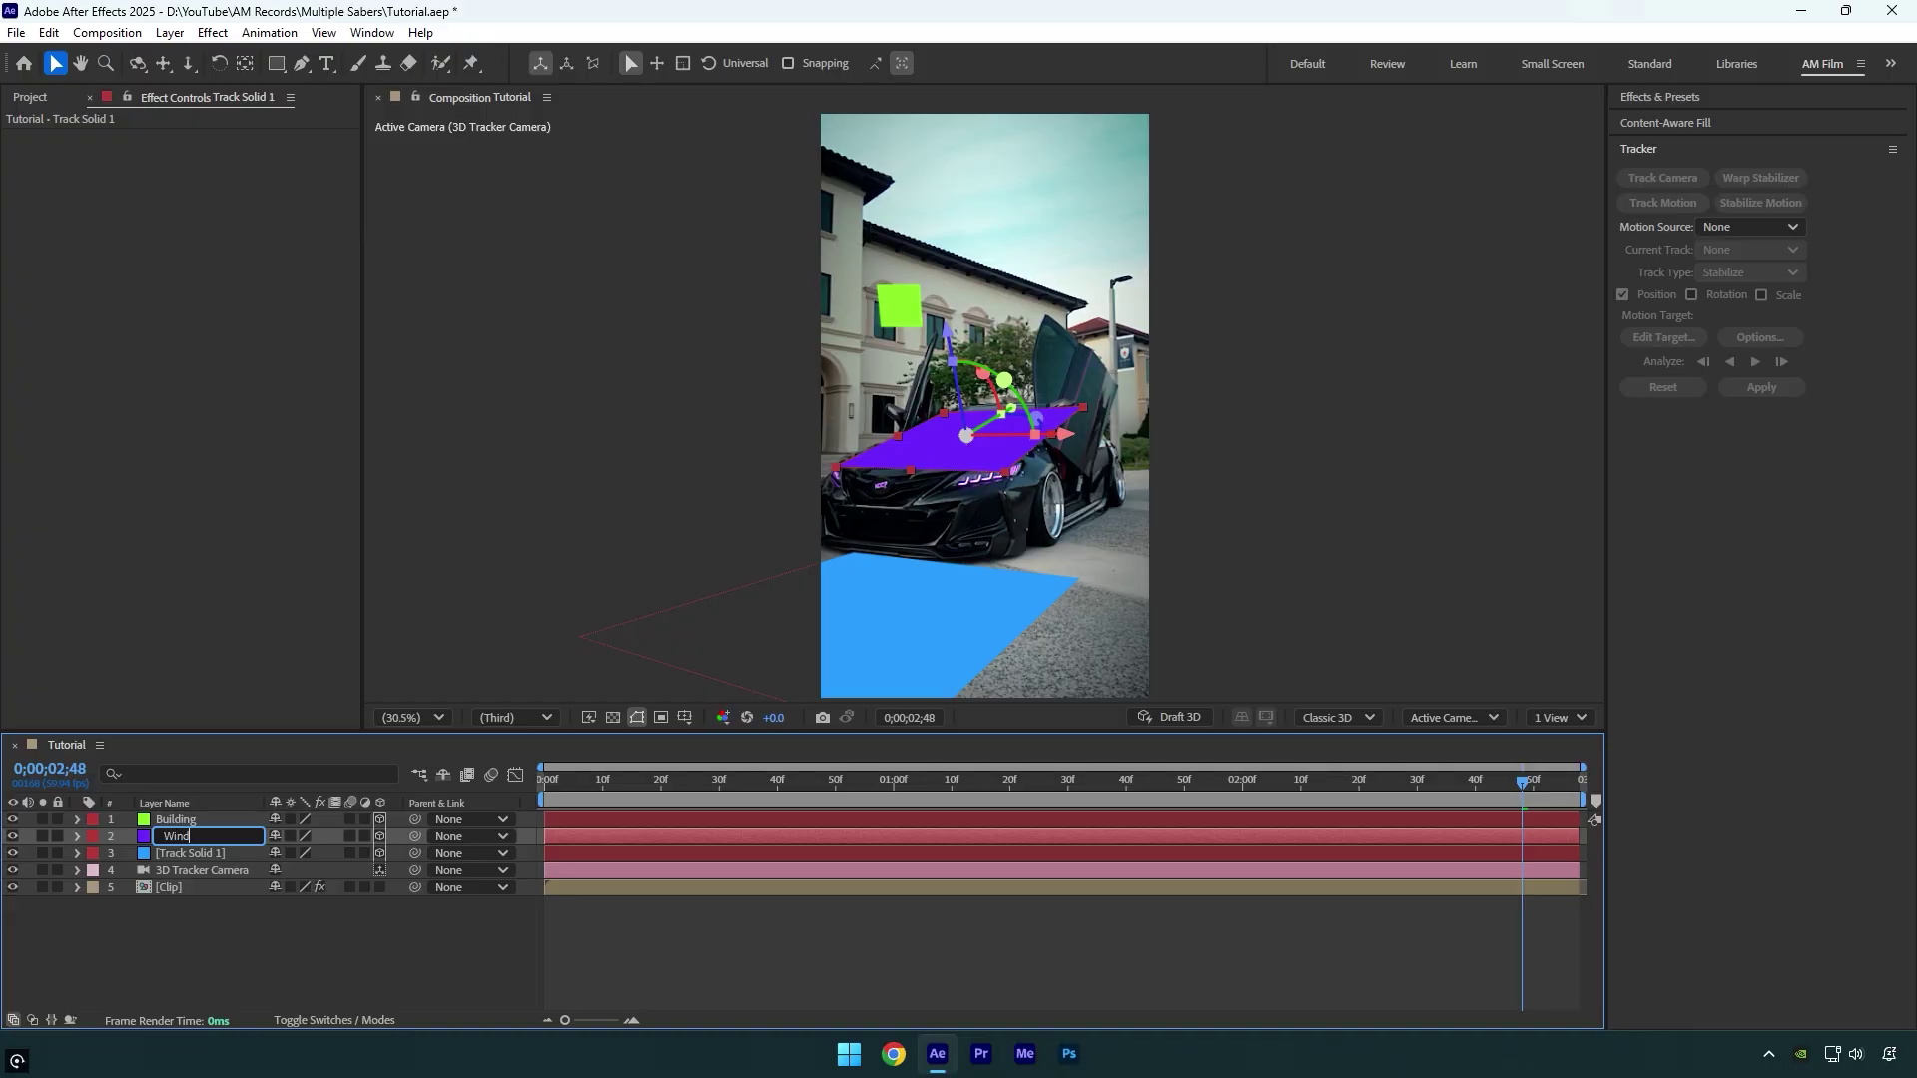
type("shield")
key("Return")
left_click(177, 854)
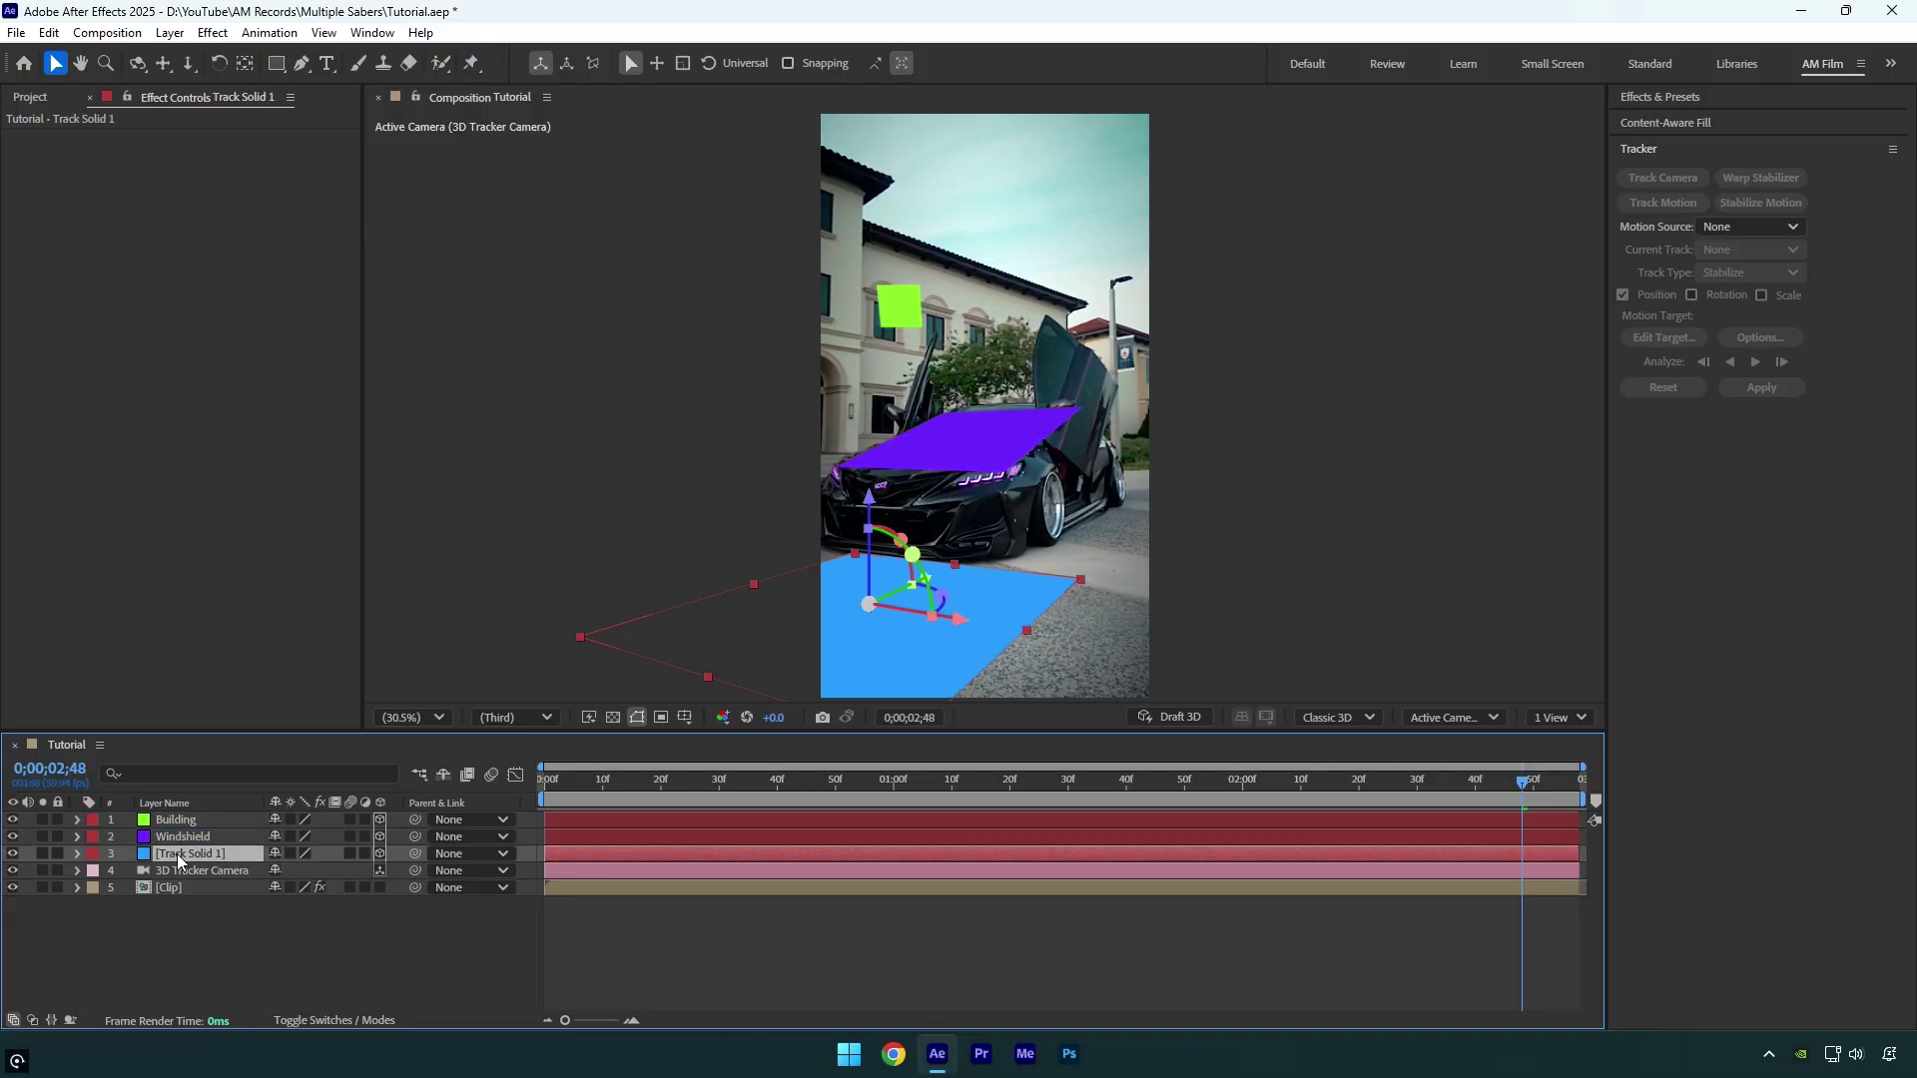
key("Return")
type("Ground")
key("Return")
Add a new solid named Saber Solid with width and height of 2500 px
right_click(210, 961)
mouse_move(256, 710)
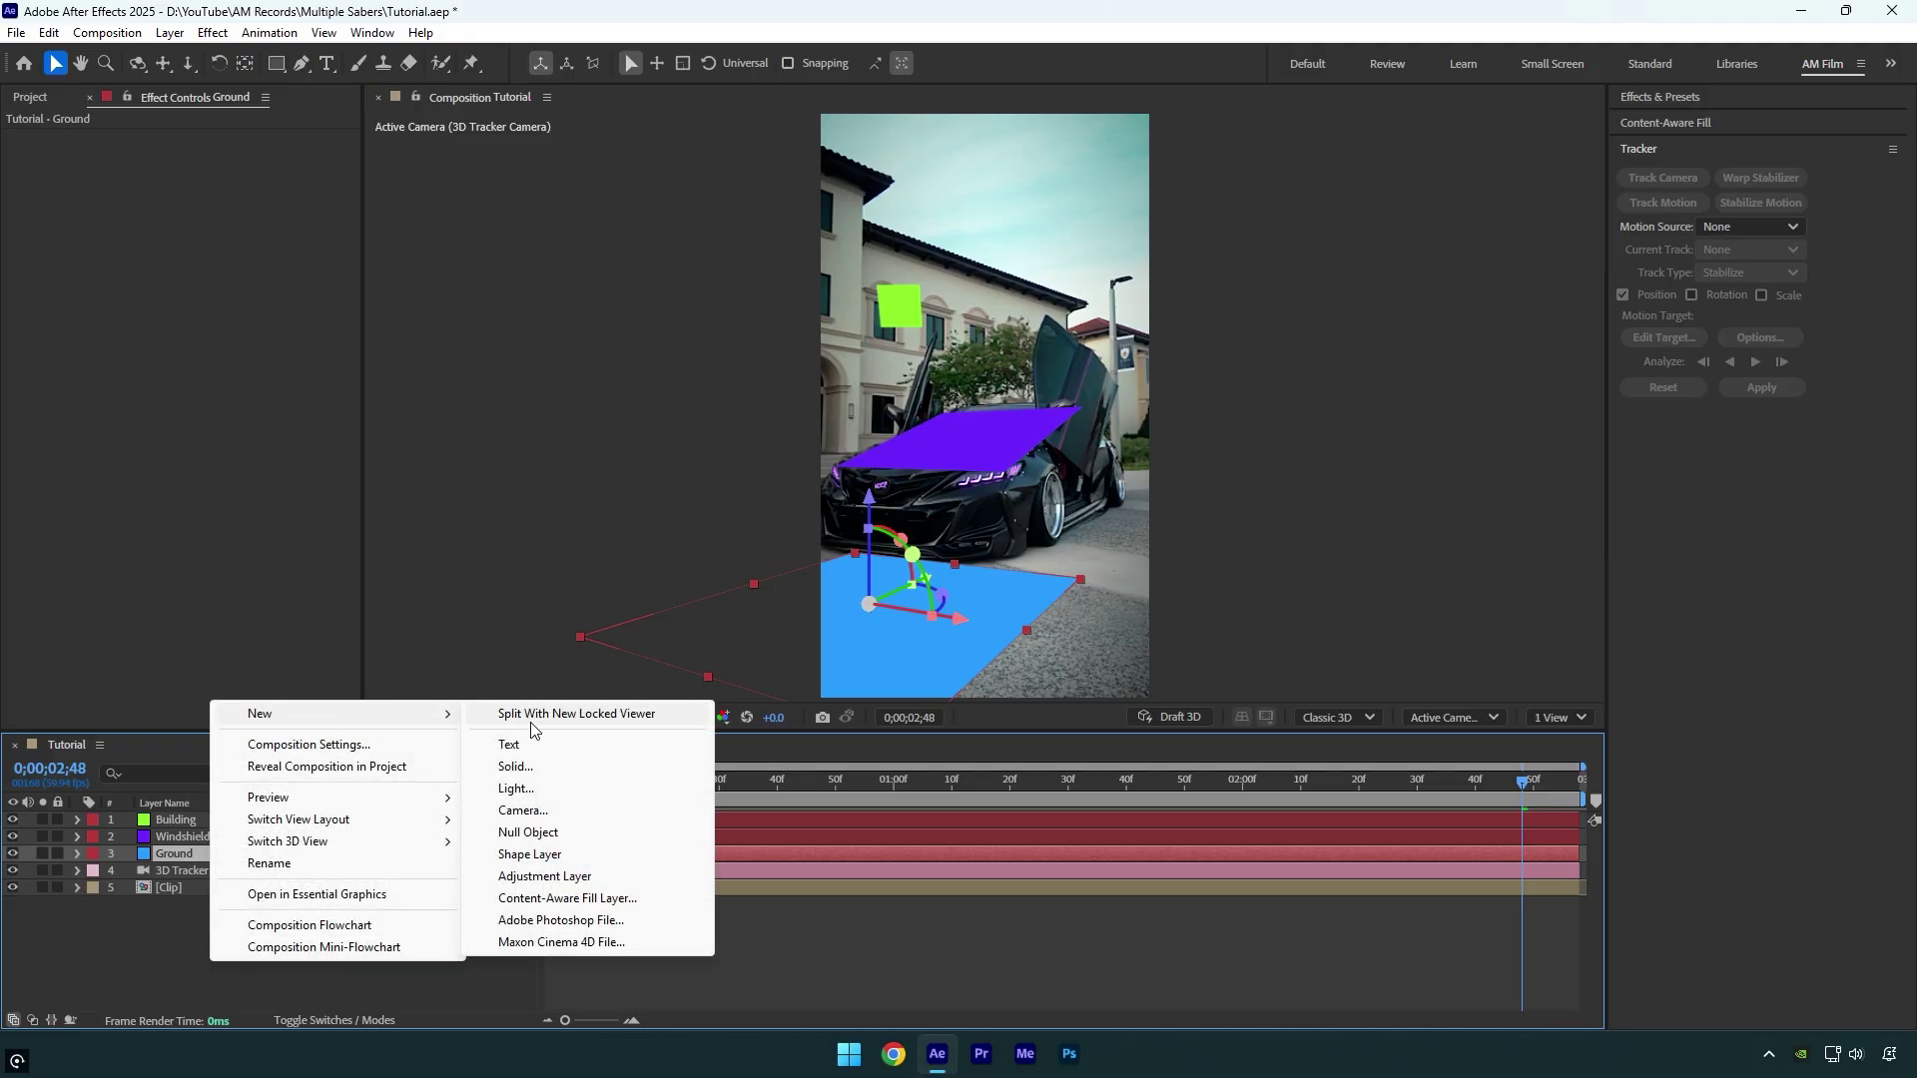
left_click(525, 769)
type("Saber Solid")
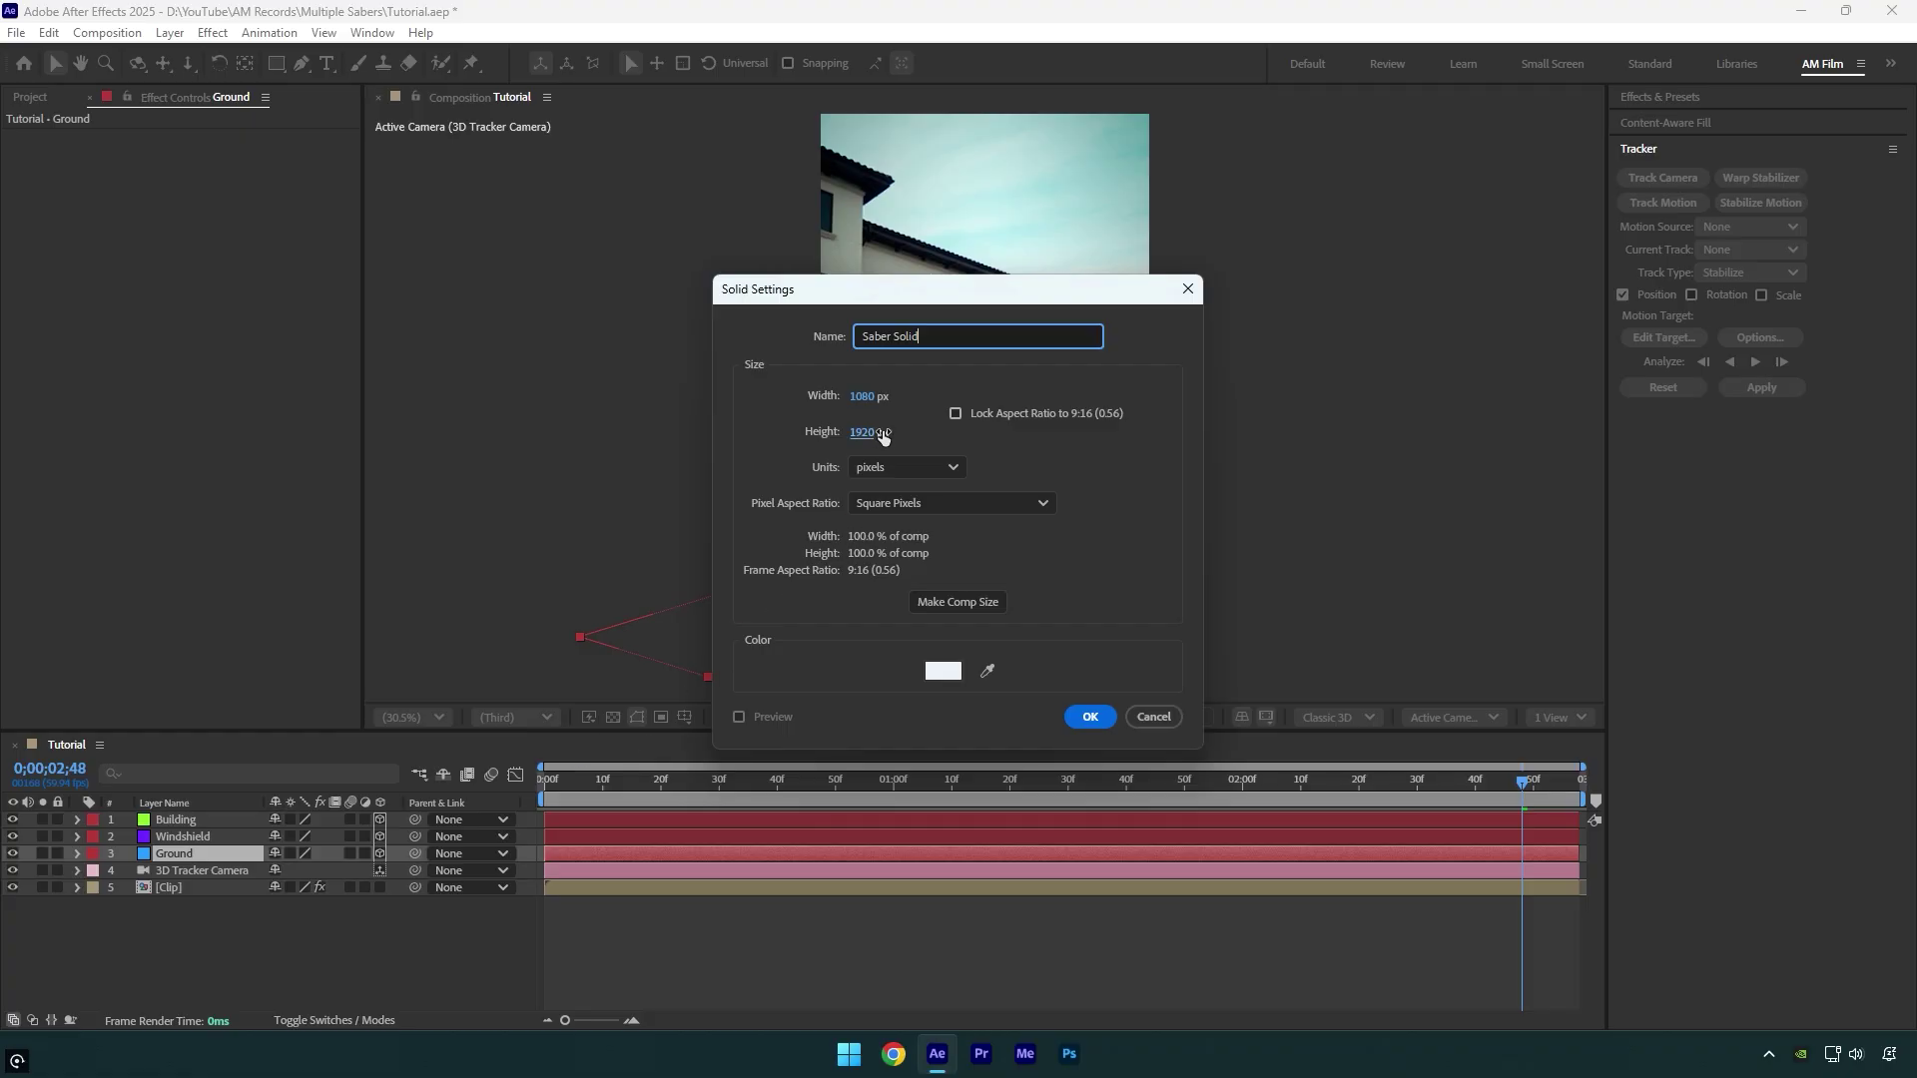
key("Tab")
type("2500")
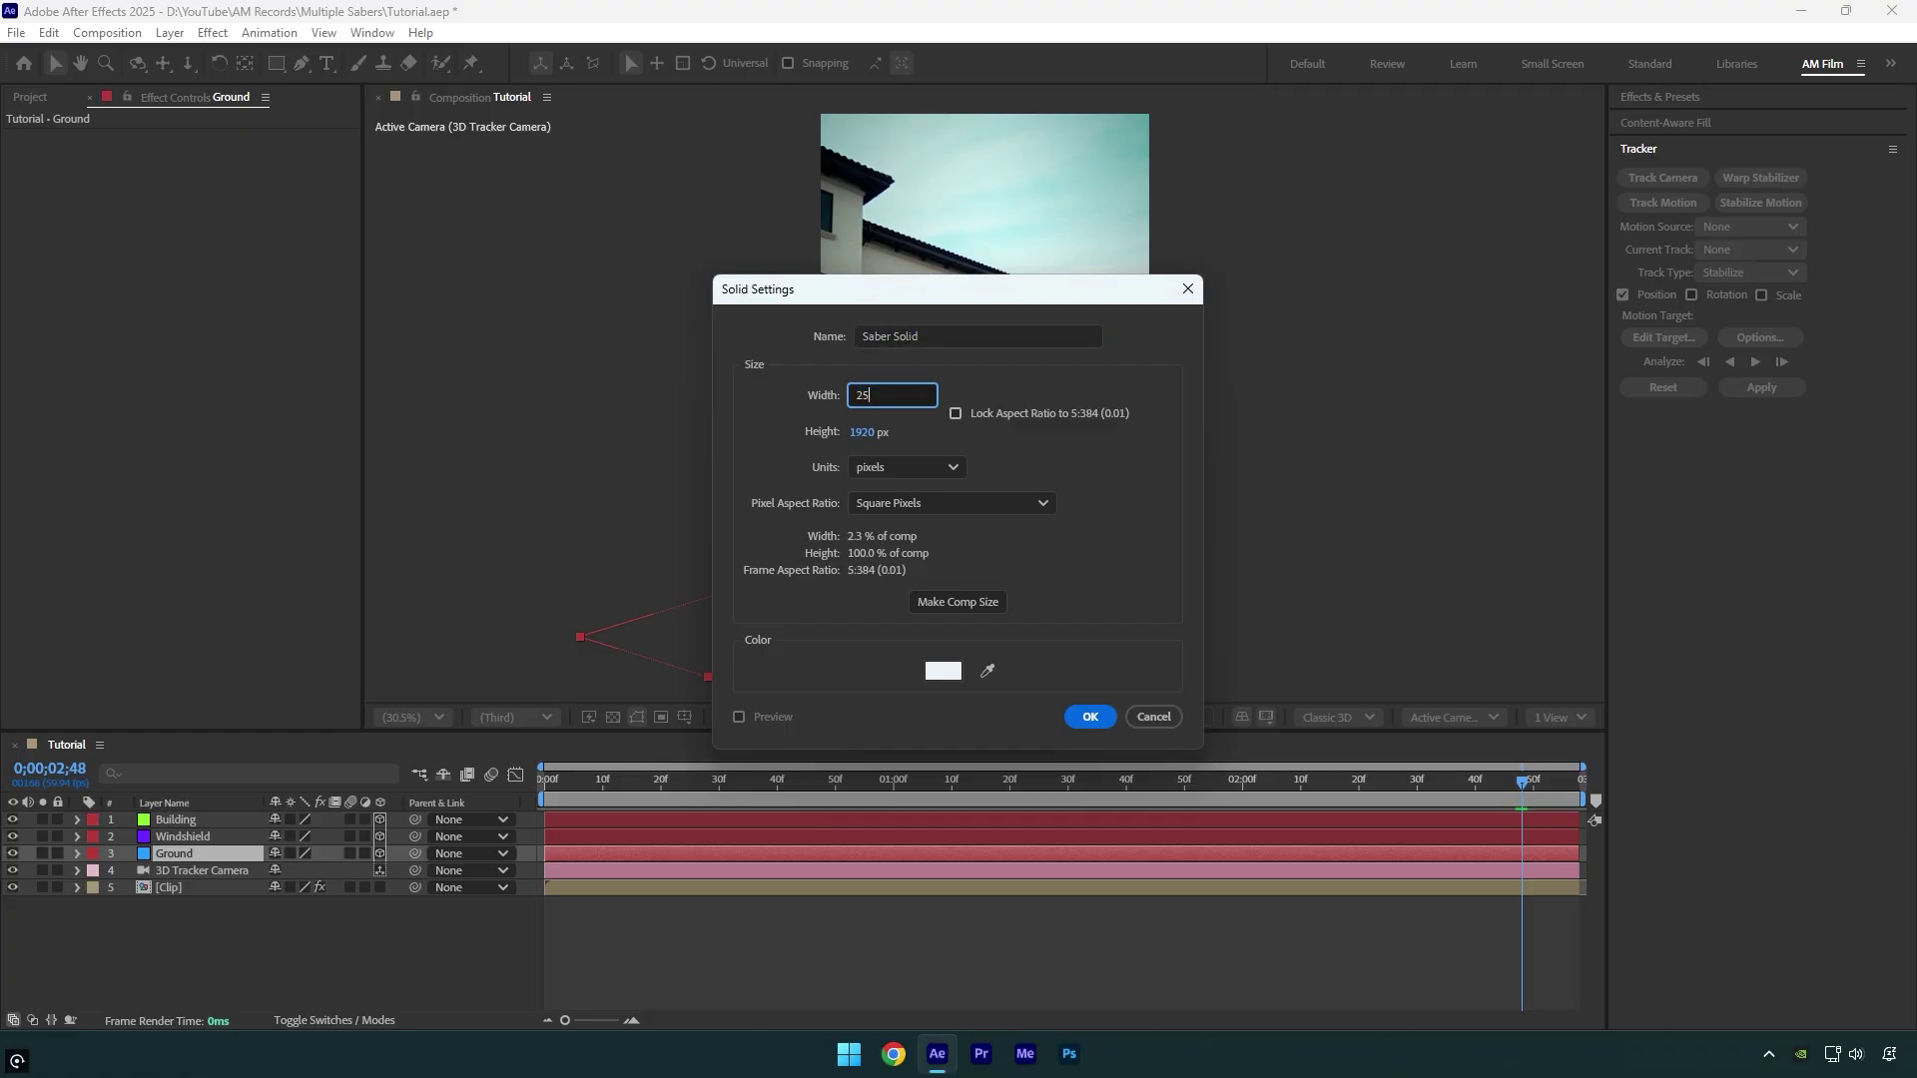
key("Tab")
type("2500")
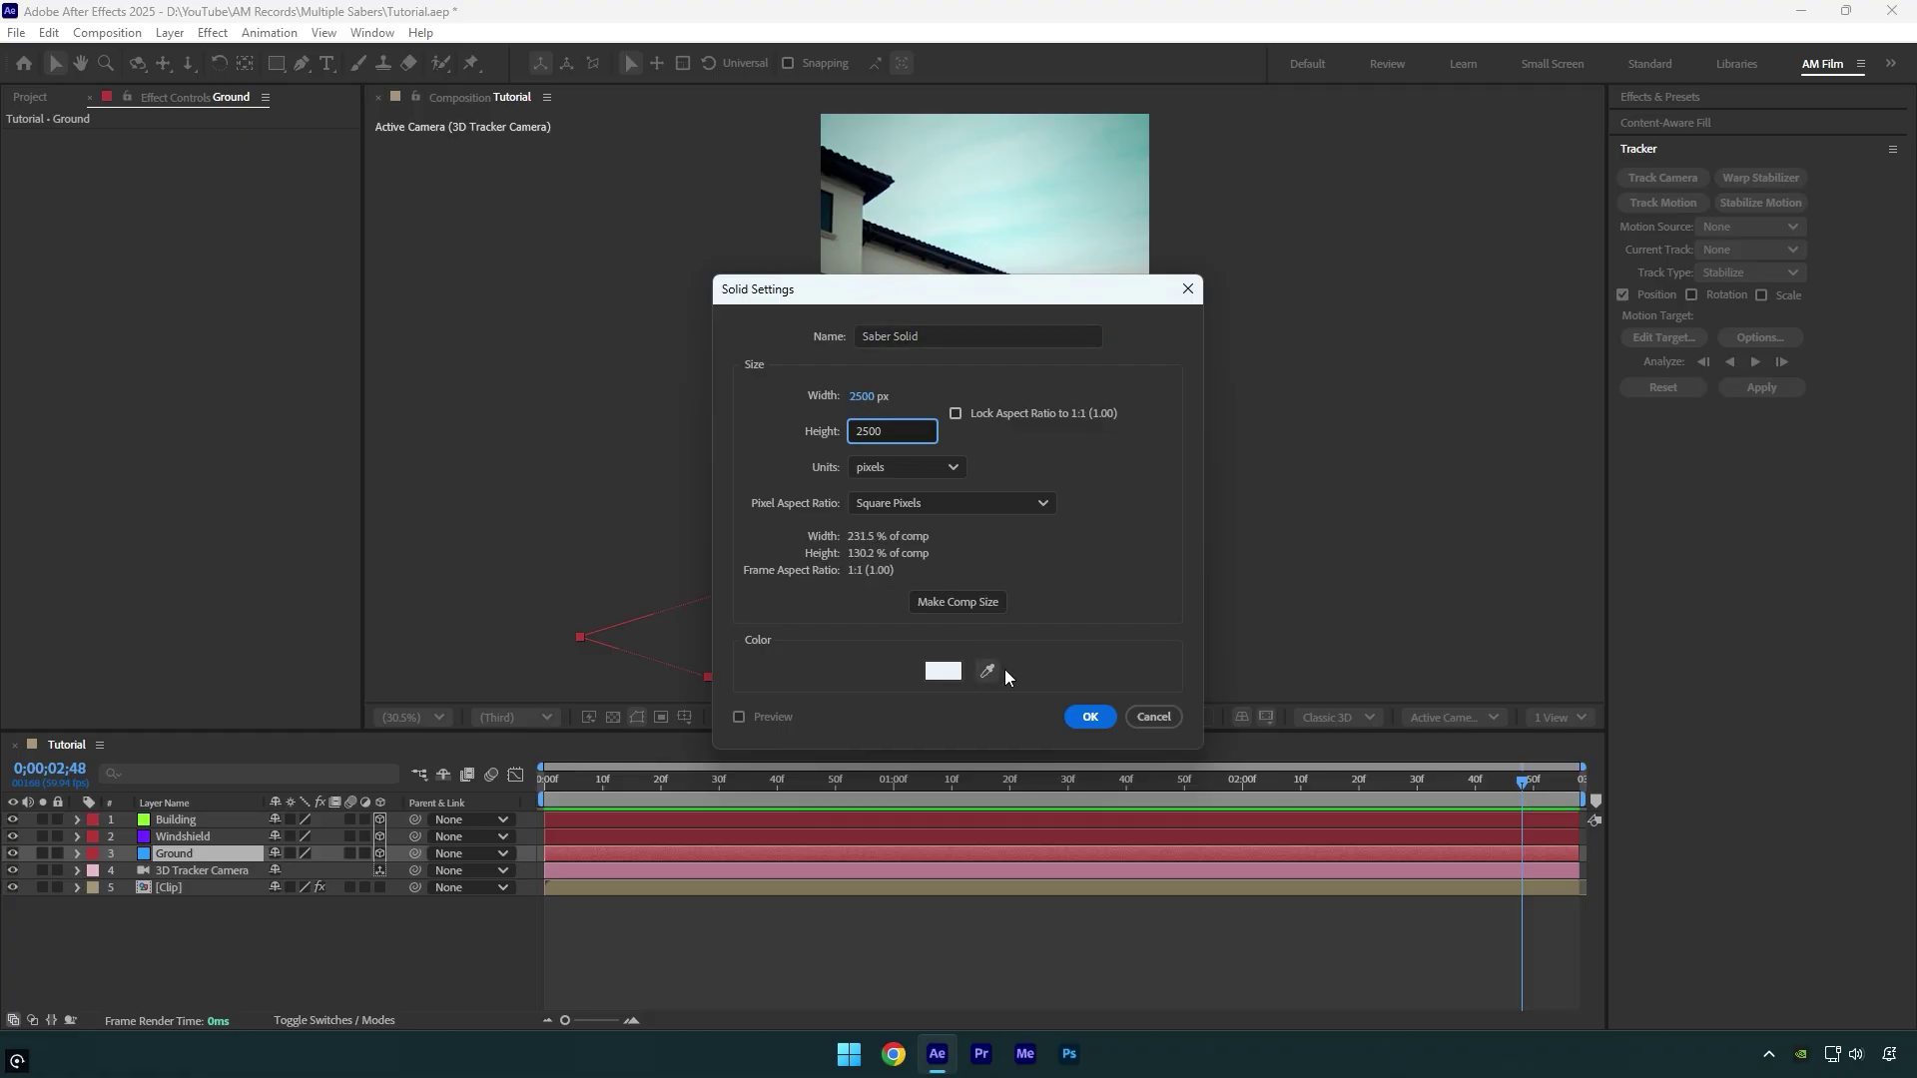
left_click(1090, 717)
Move Saber Solid to the top of the stack and apply the Saber effect
left_click_drag(190, 854, 194, 817)
key("ctrl+space")
type("sa")
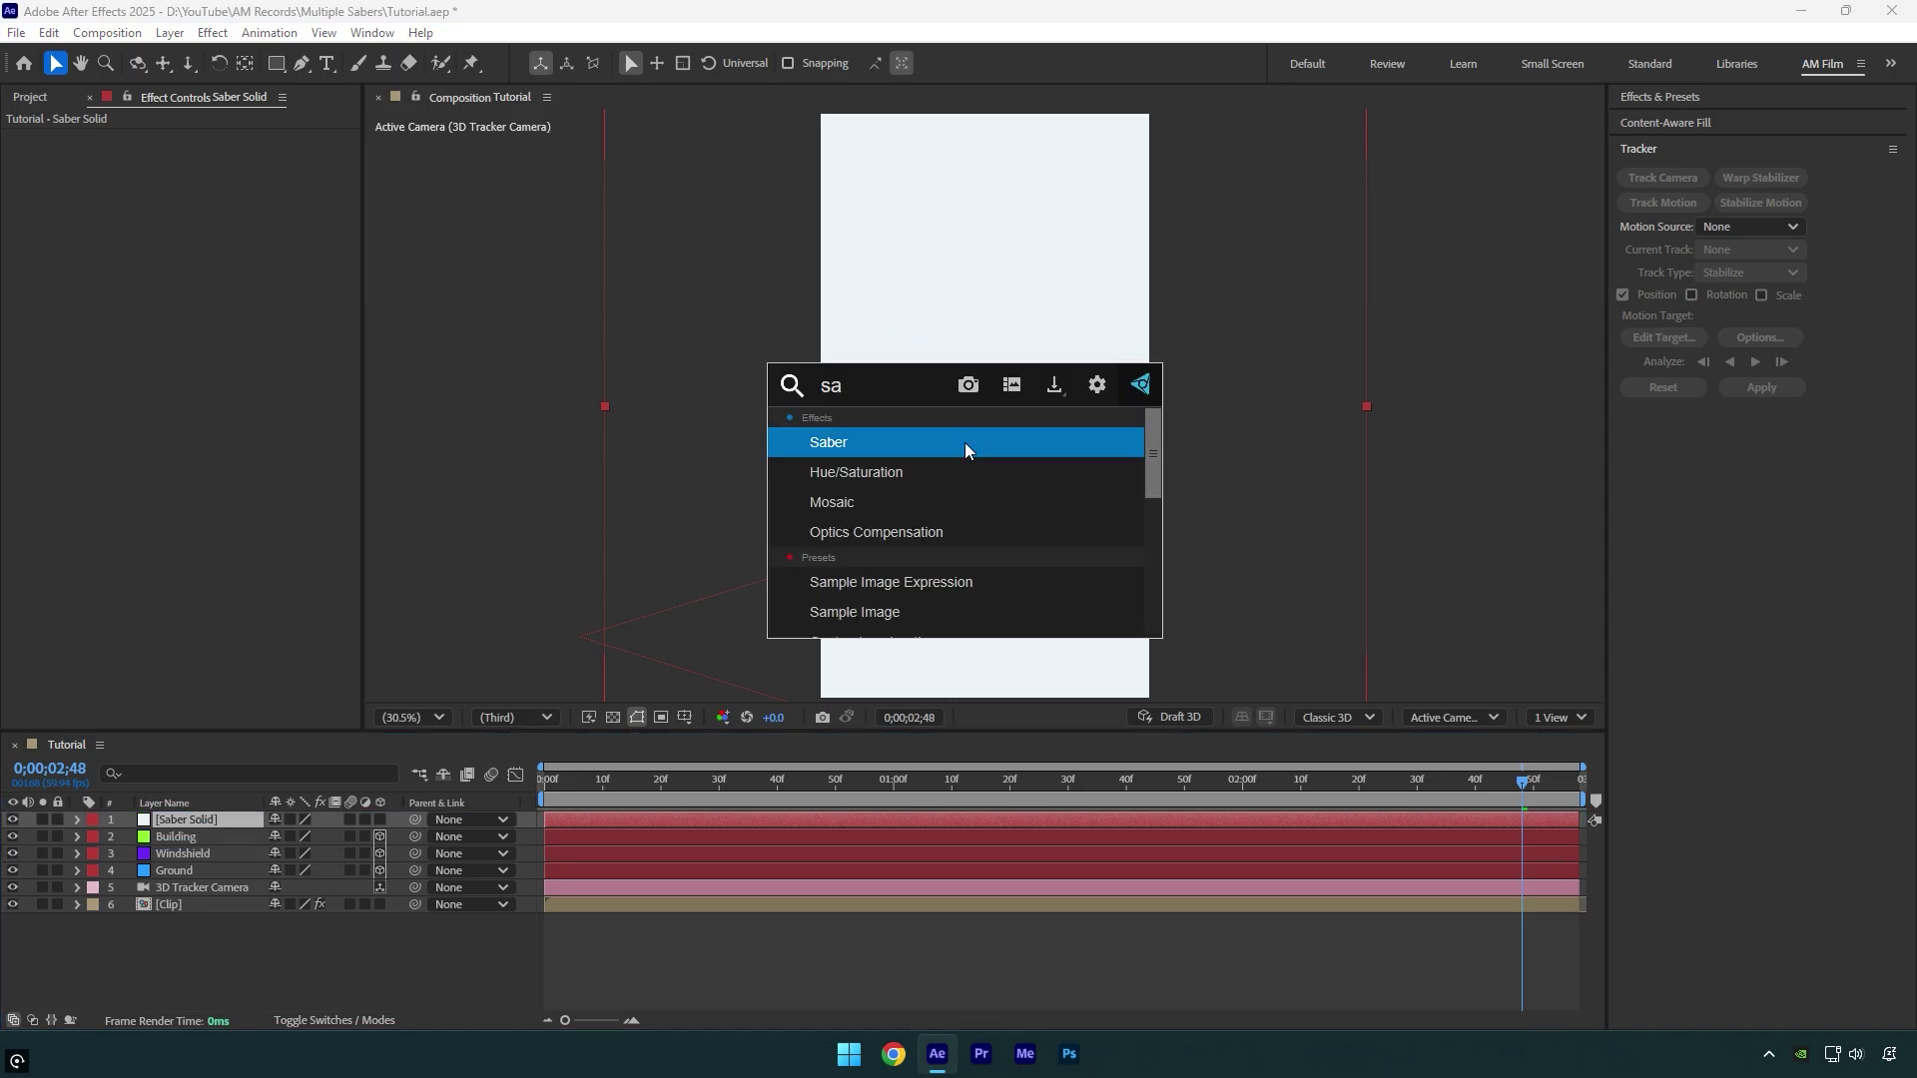
left_click(964, 441)
Set Saber's Composite Settings to Transparent and Core Type to Layer Masks
left_click(27, 375)
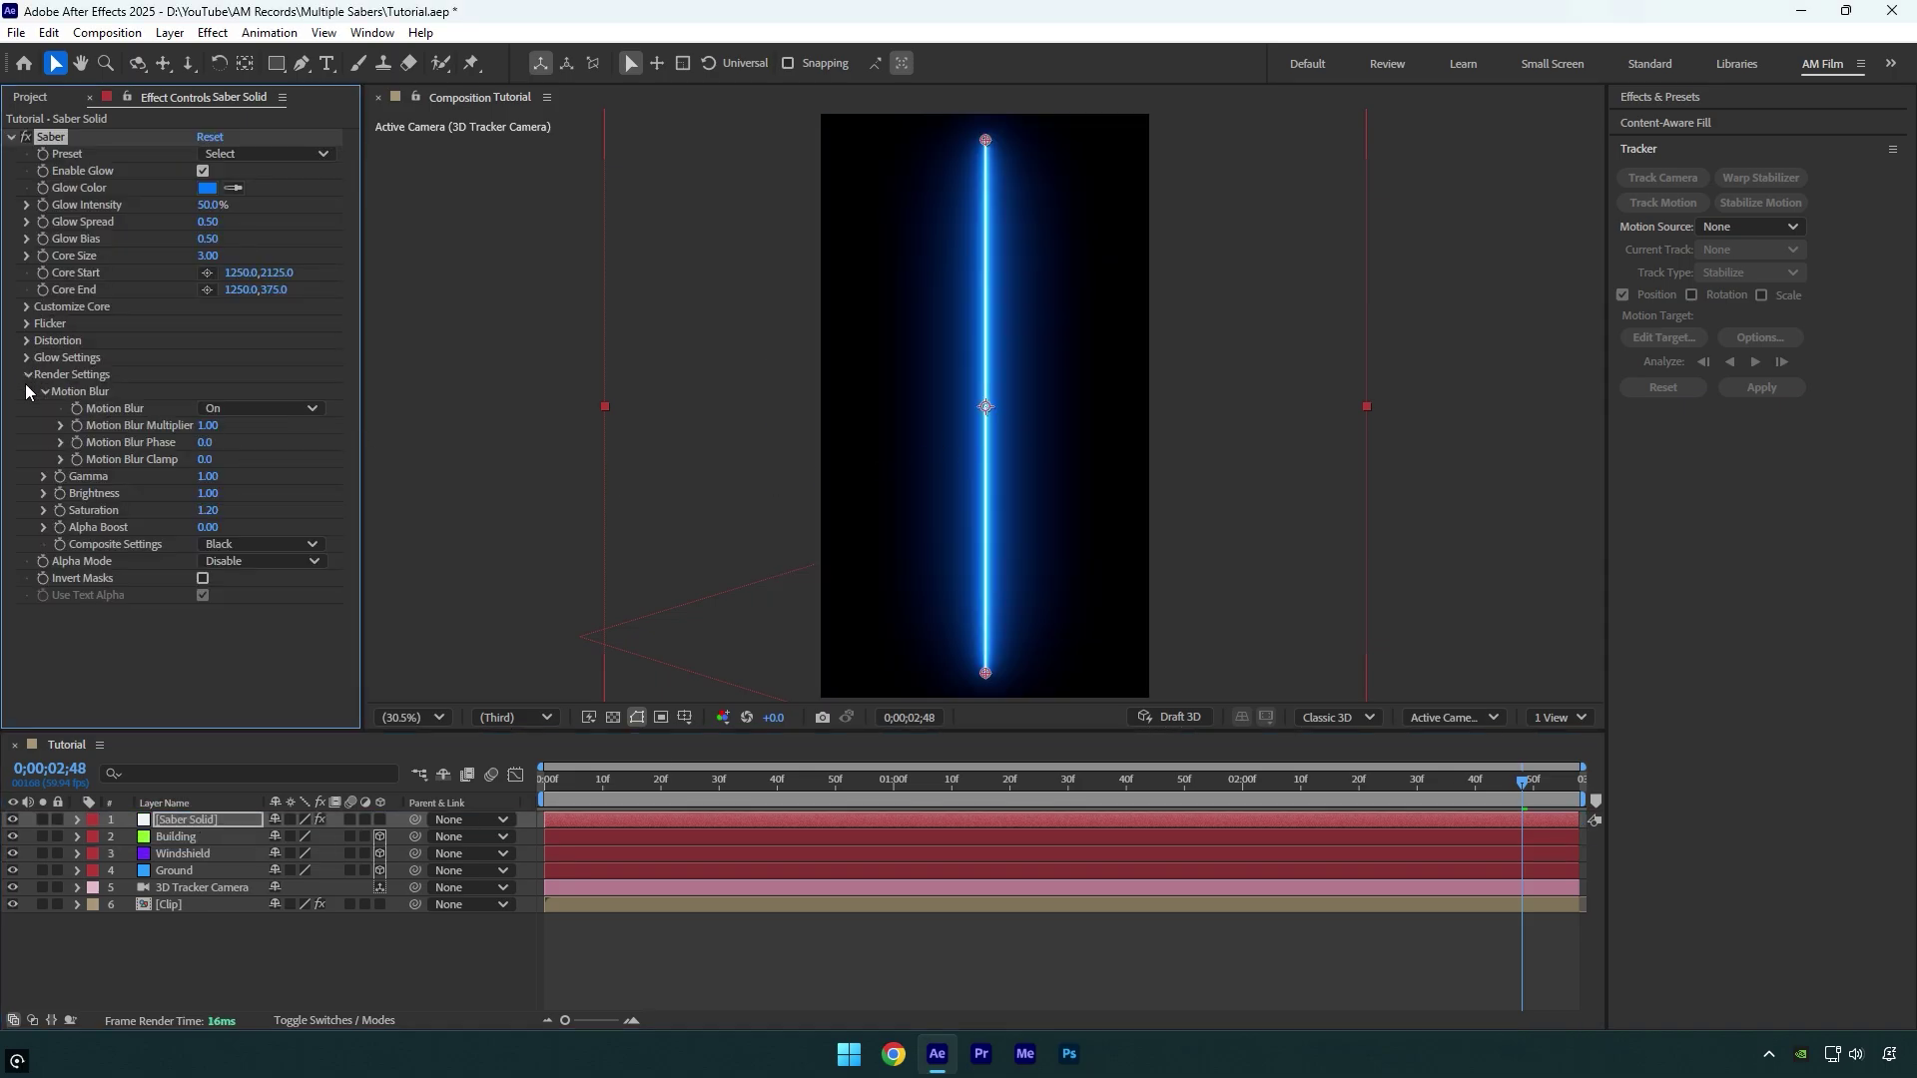
left_click(254, 545)
left_click(252, 568)
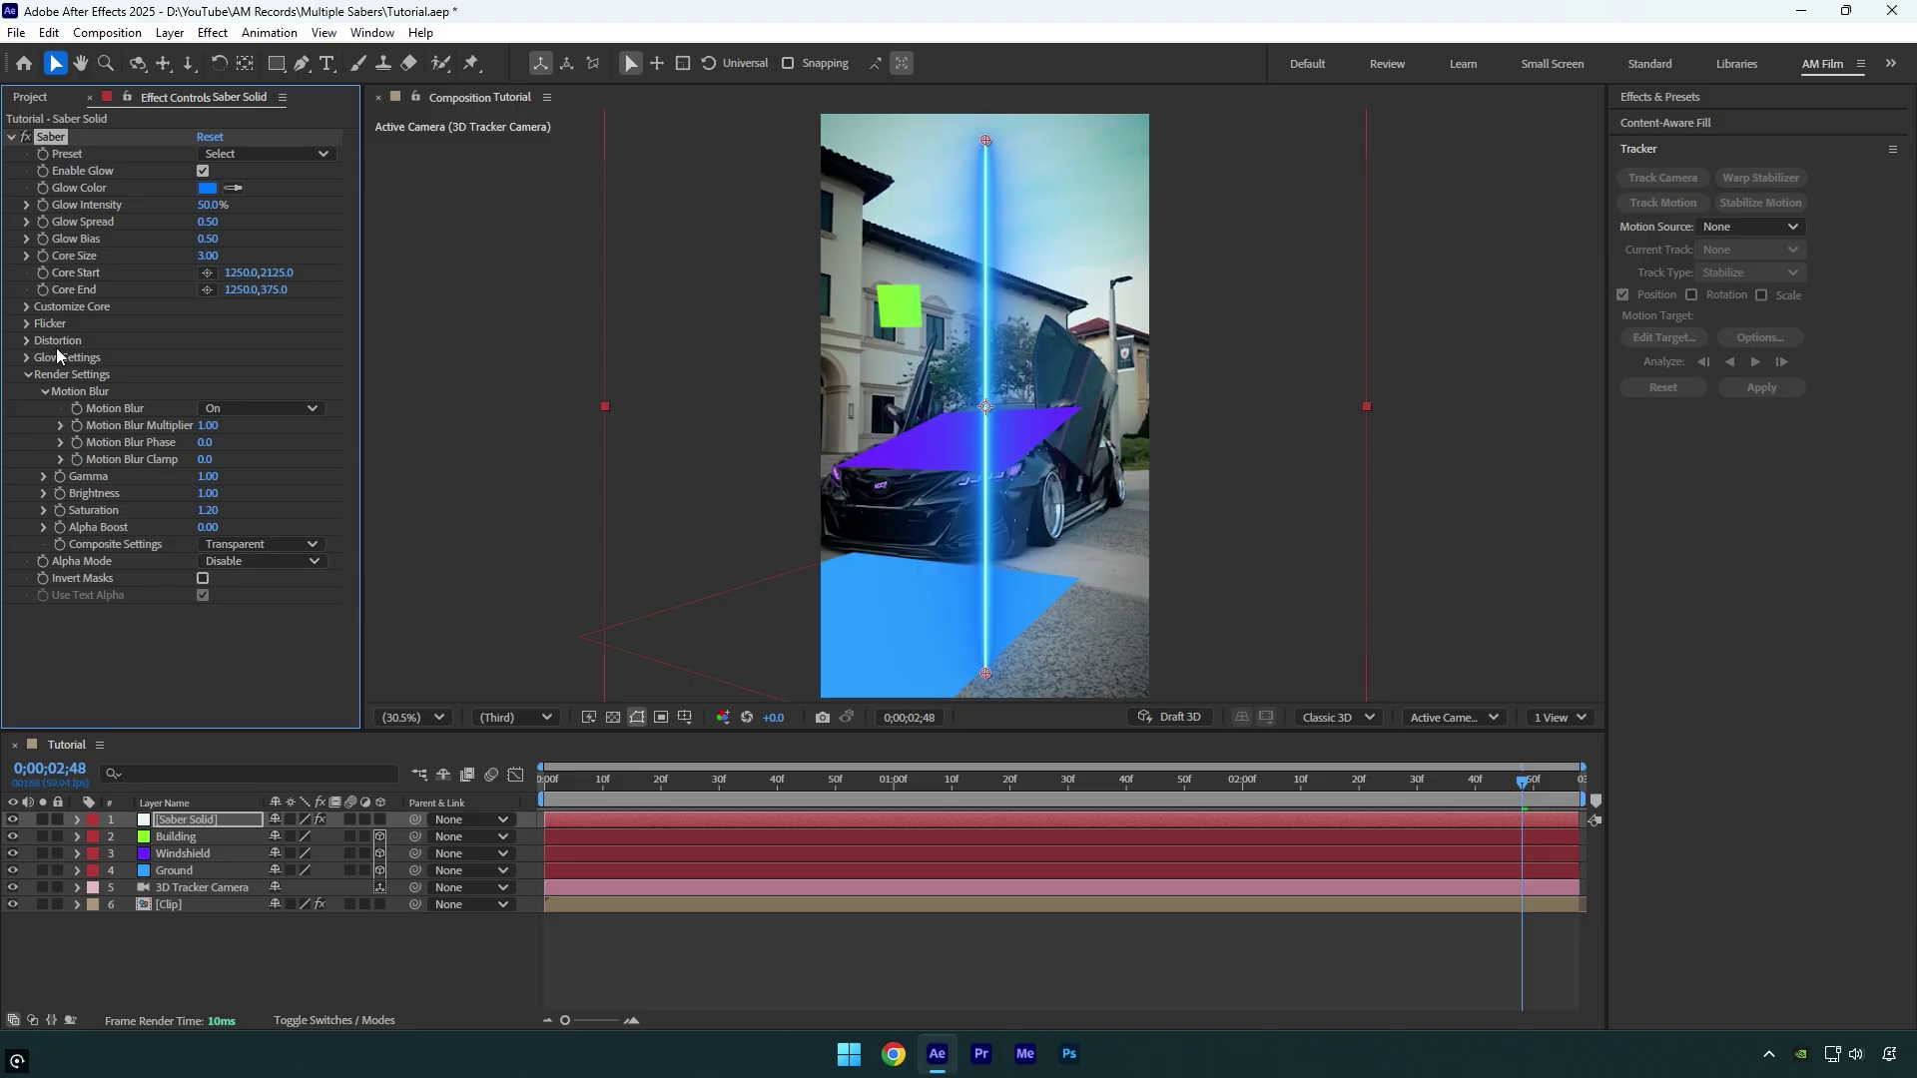
left_click(27, 308)
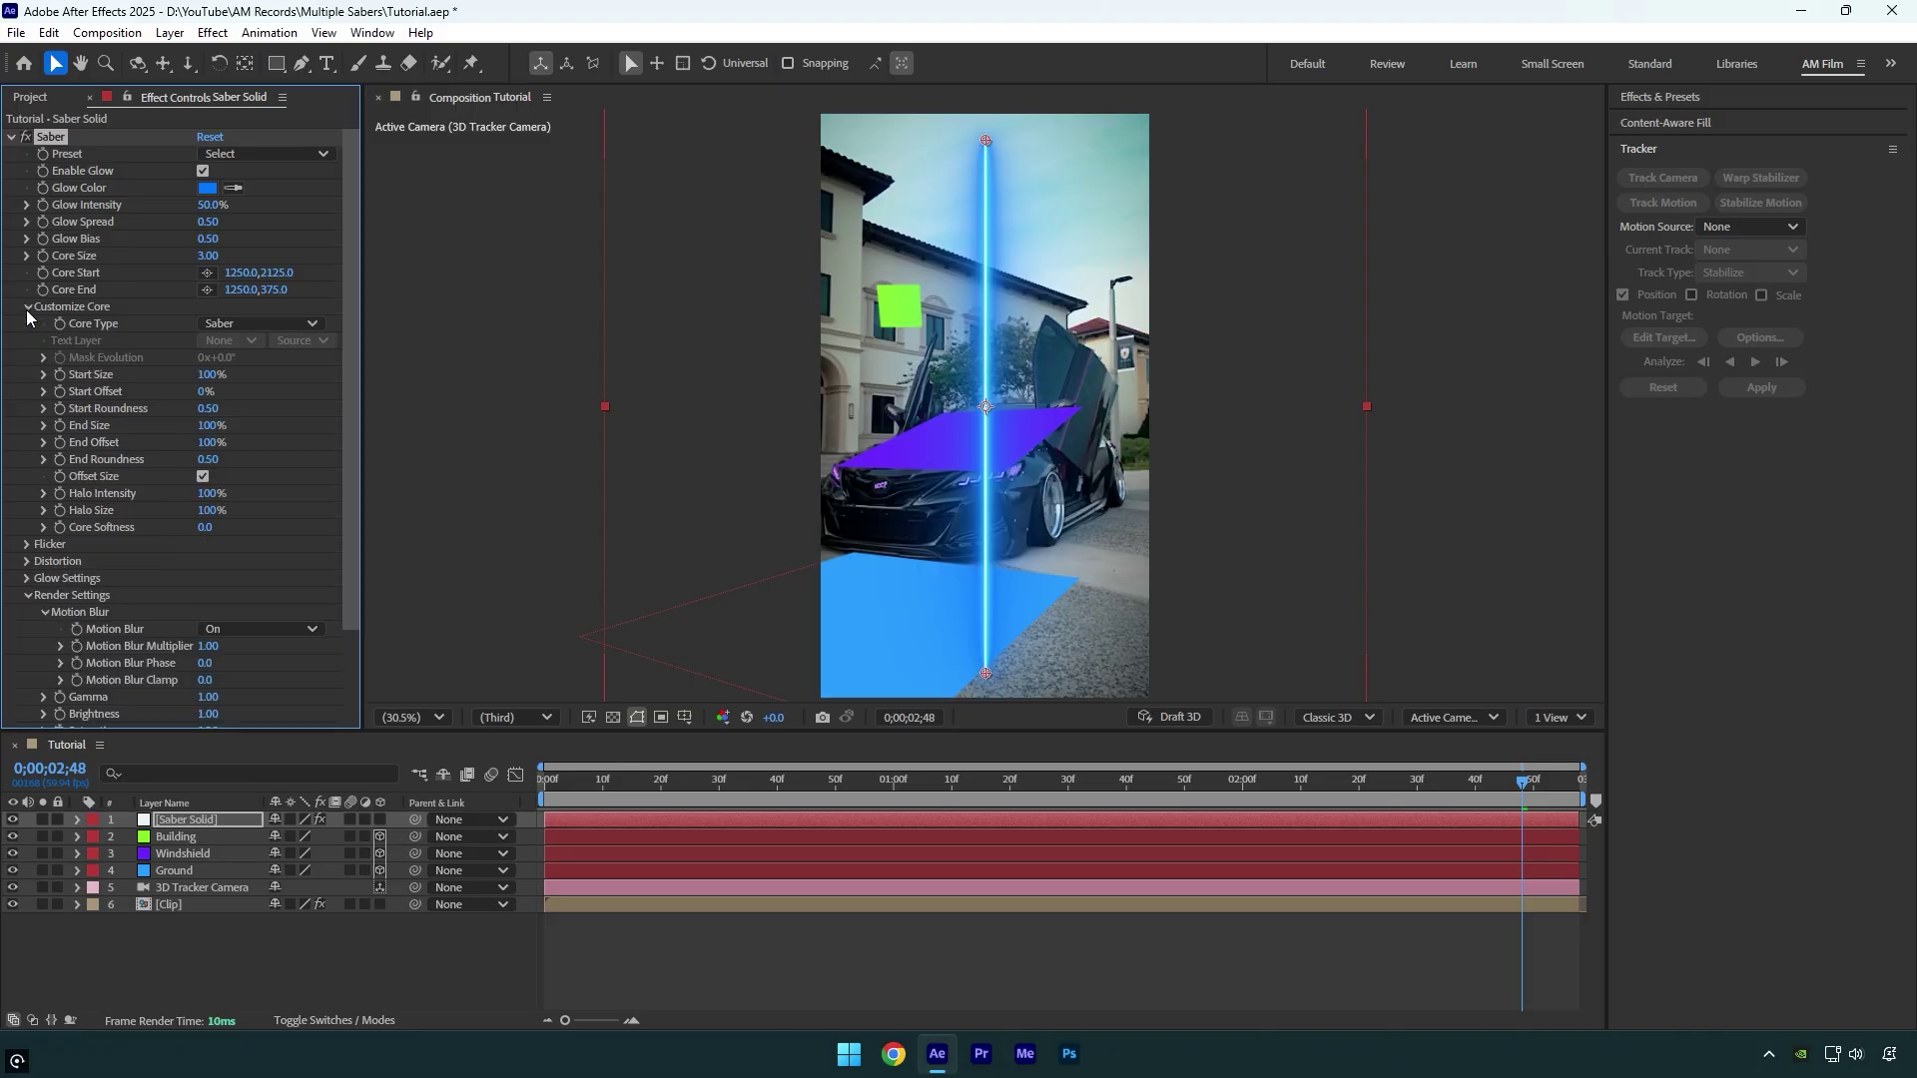
left_click(237, 322)
left_click(255, 365)
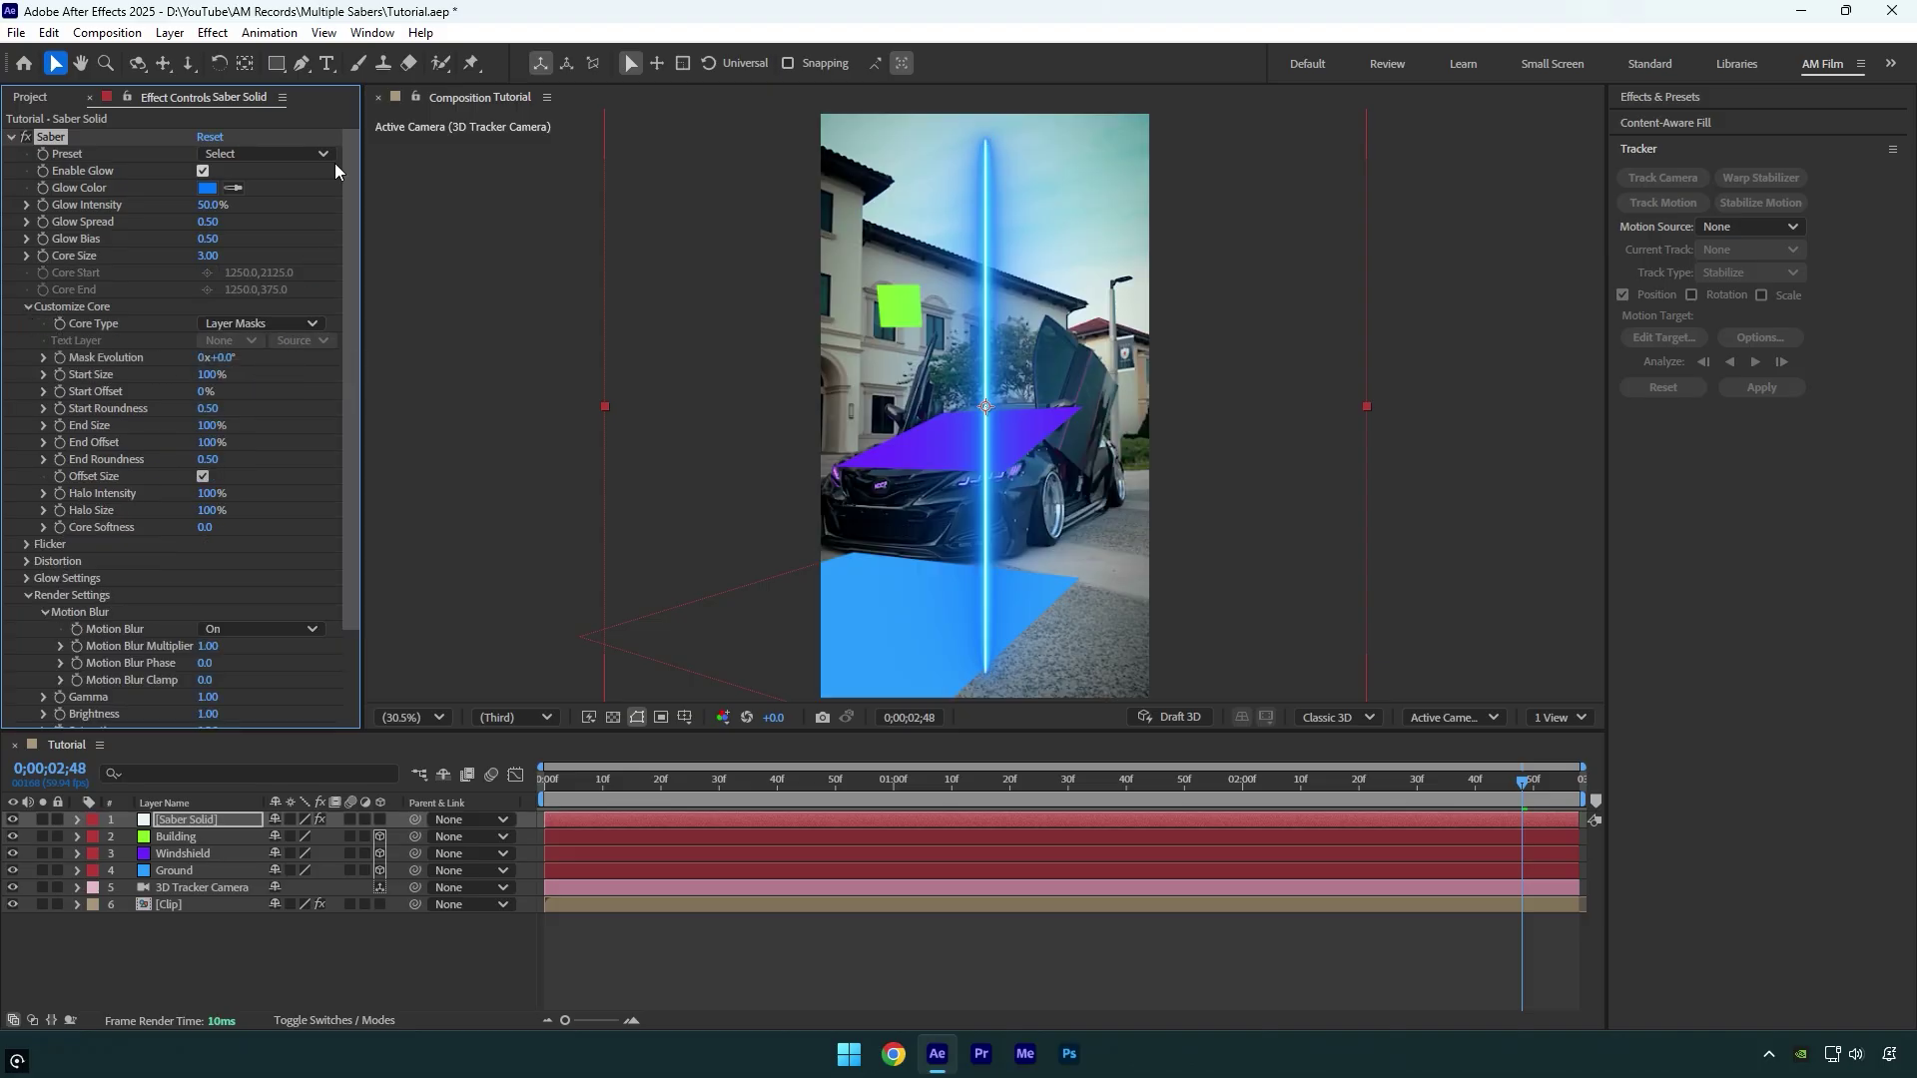
Draw a circular ellipse mask above the car to form the saber ring
left_click_drag(277, 63, 349, 112)
left_click_drag(950, 255, 1055, 358)
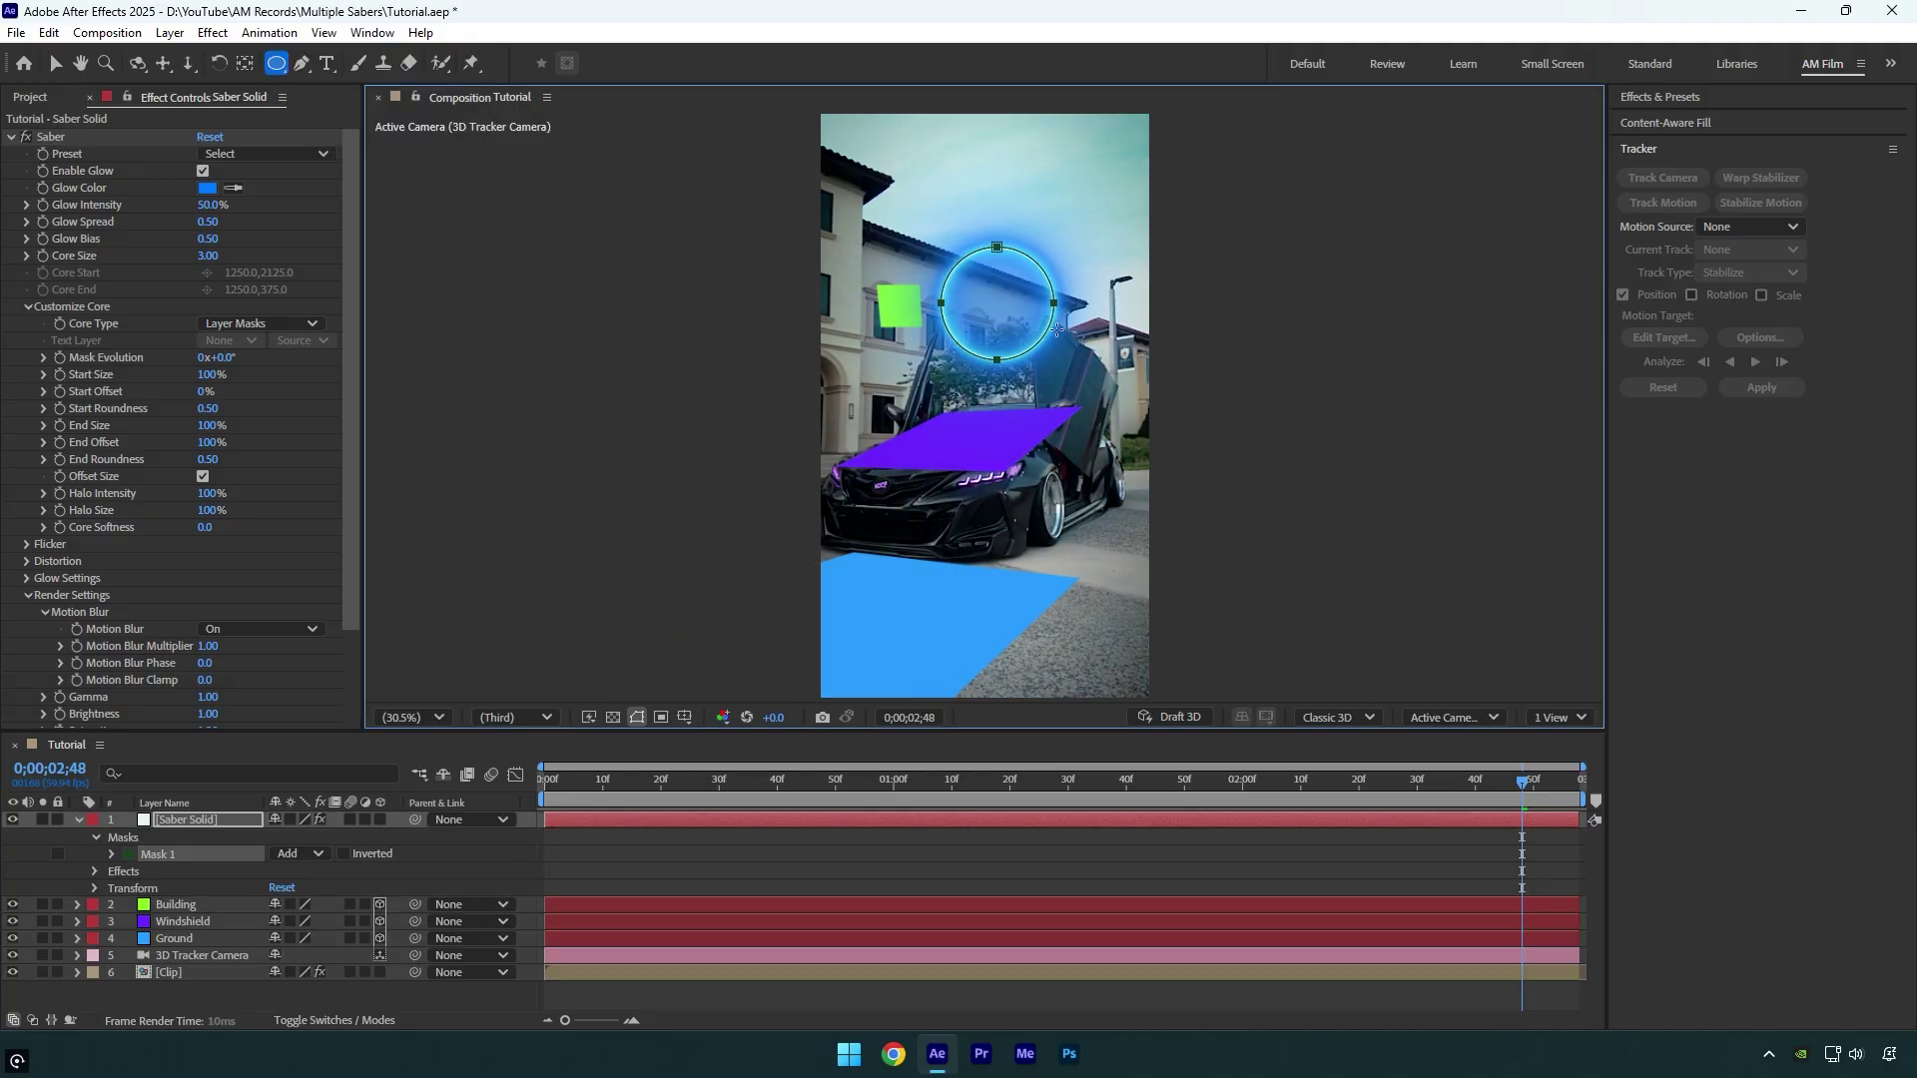
key("v")
left_click(224, 821)
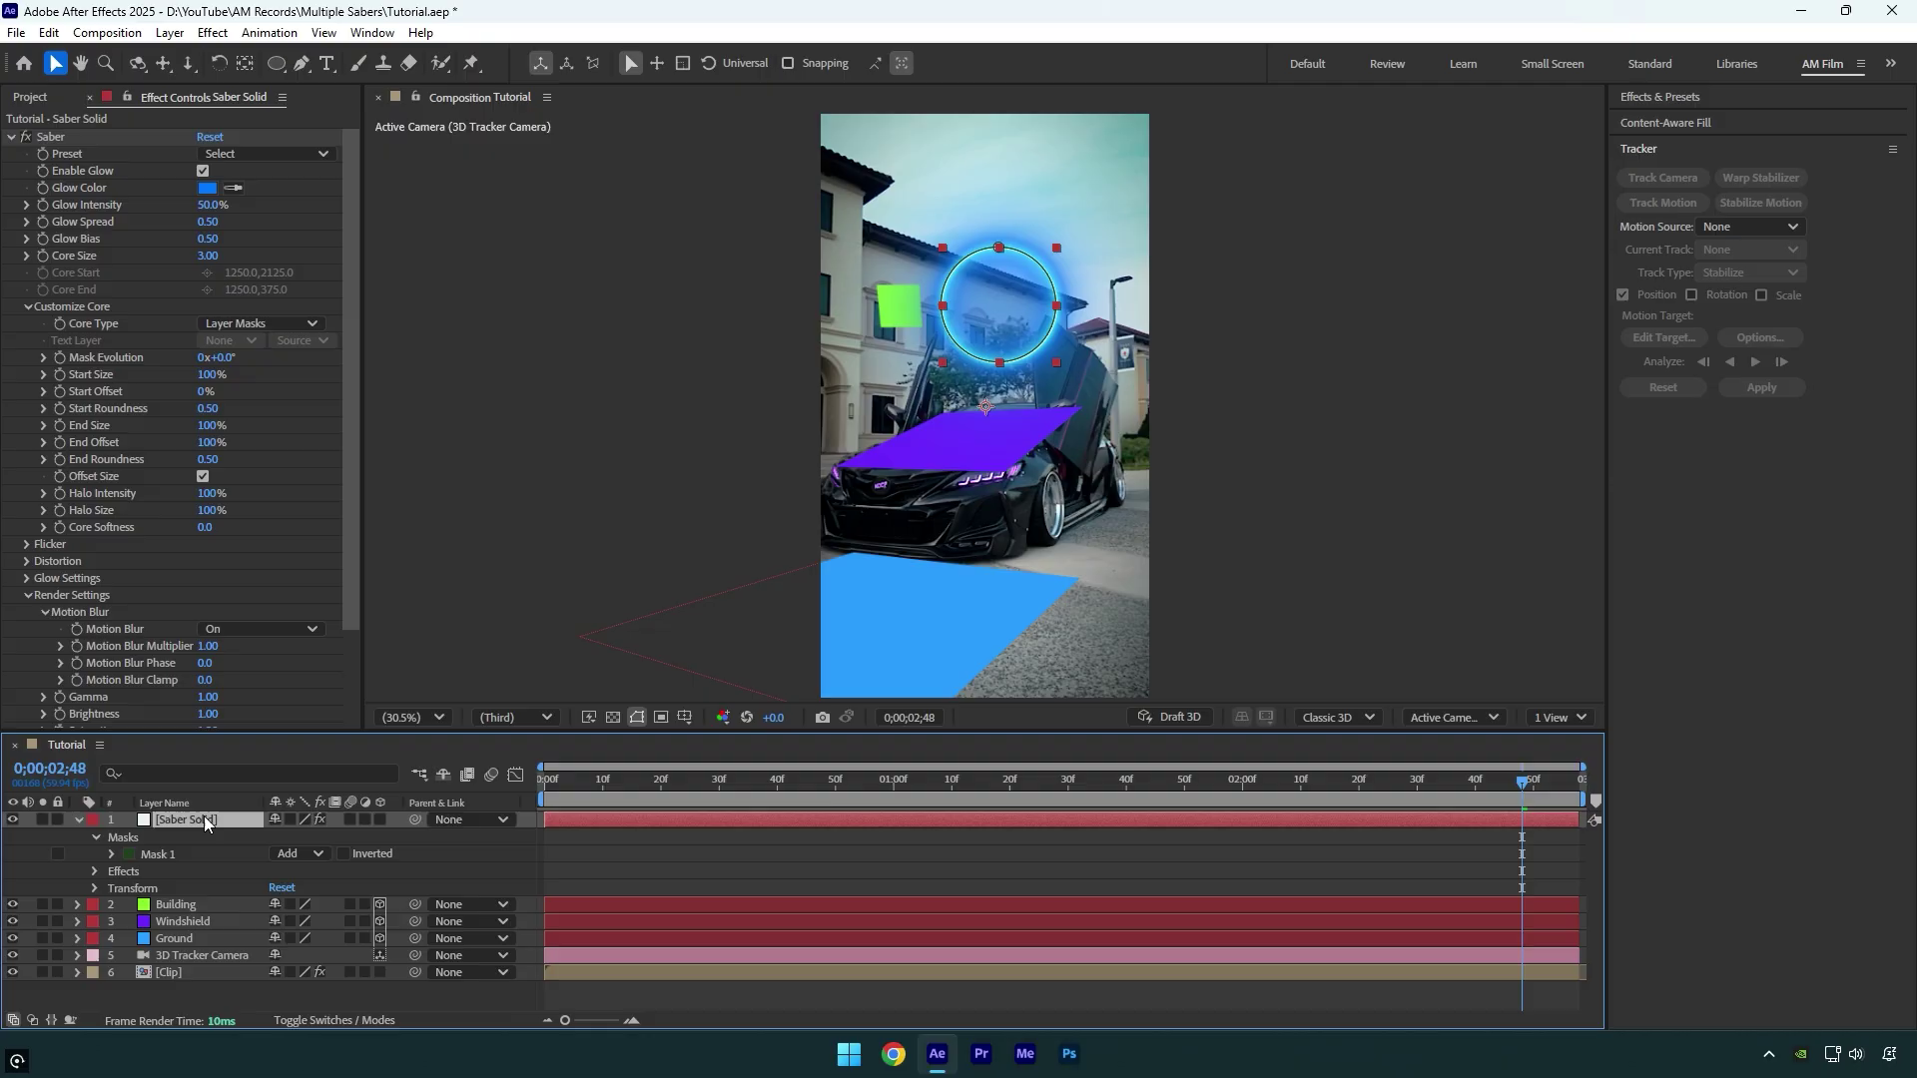
Centre the layer's anchor point on the ring and make the saber layer 3D
left_click(244, 63)
key("ctrl+alt+Home")
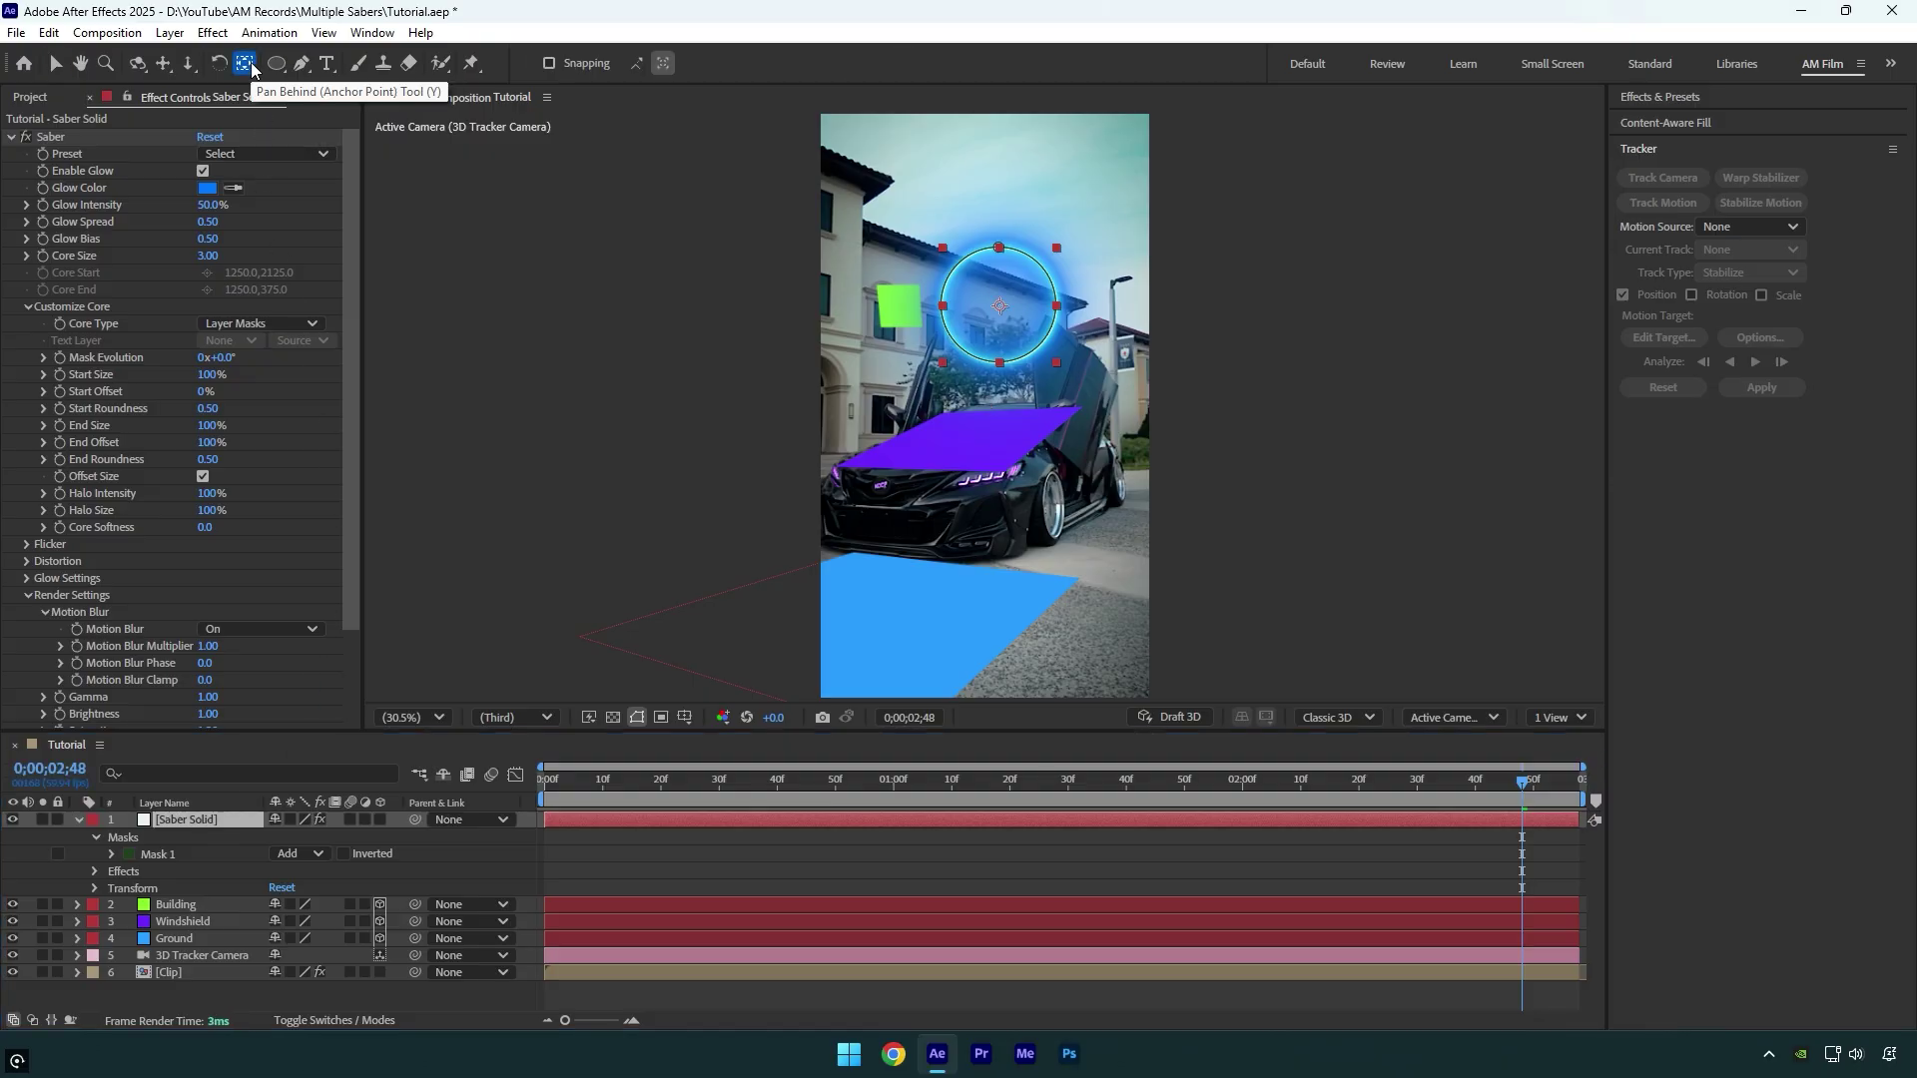
left_click(379, 820)
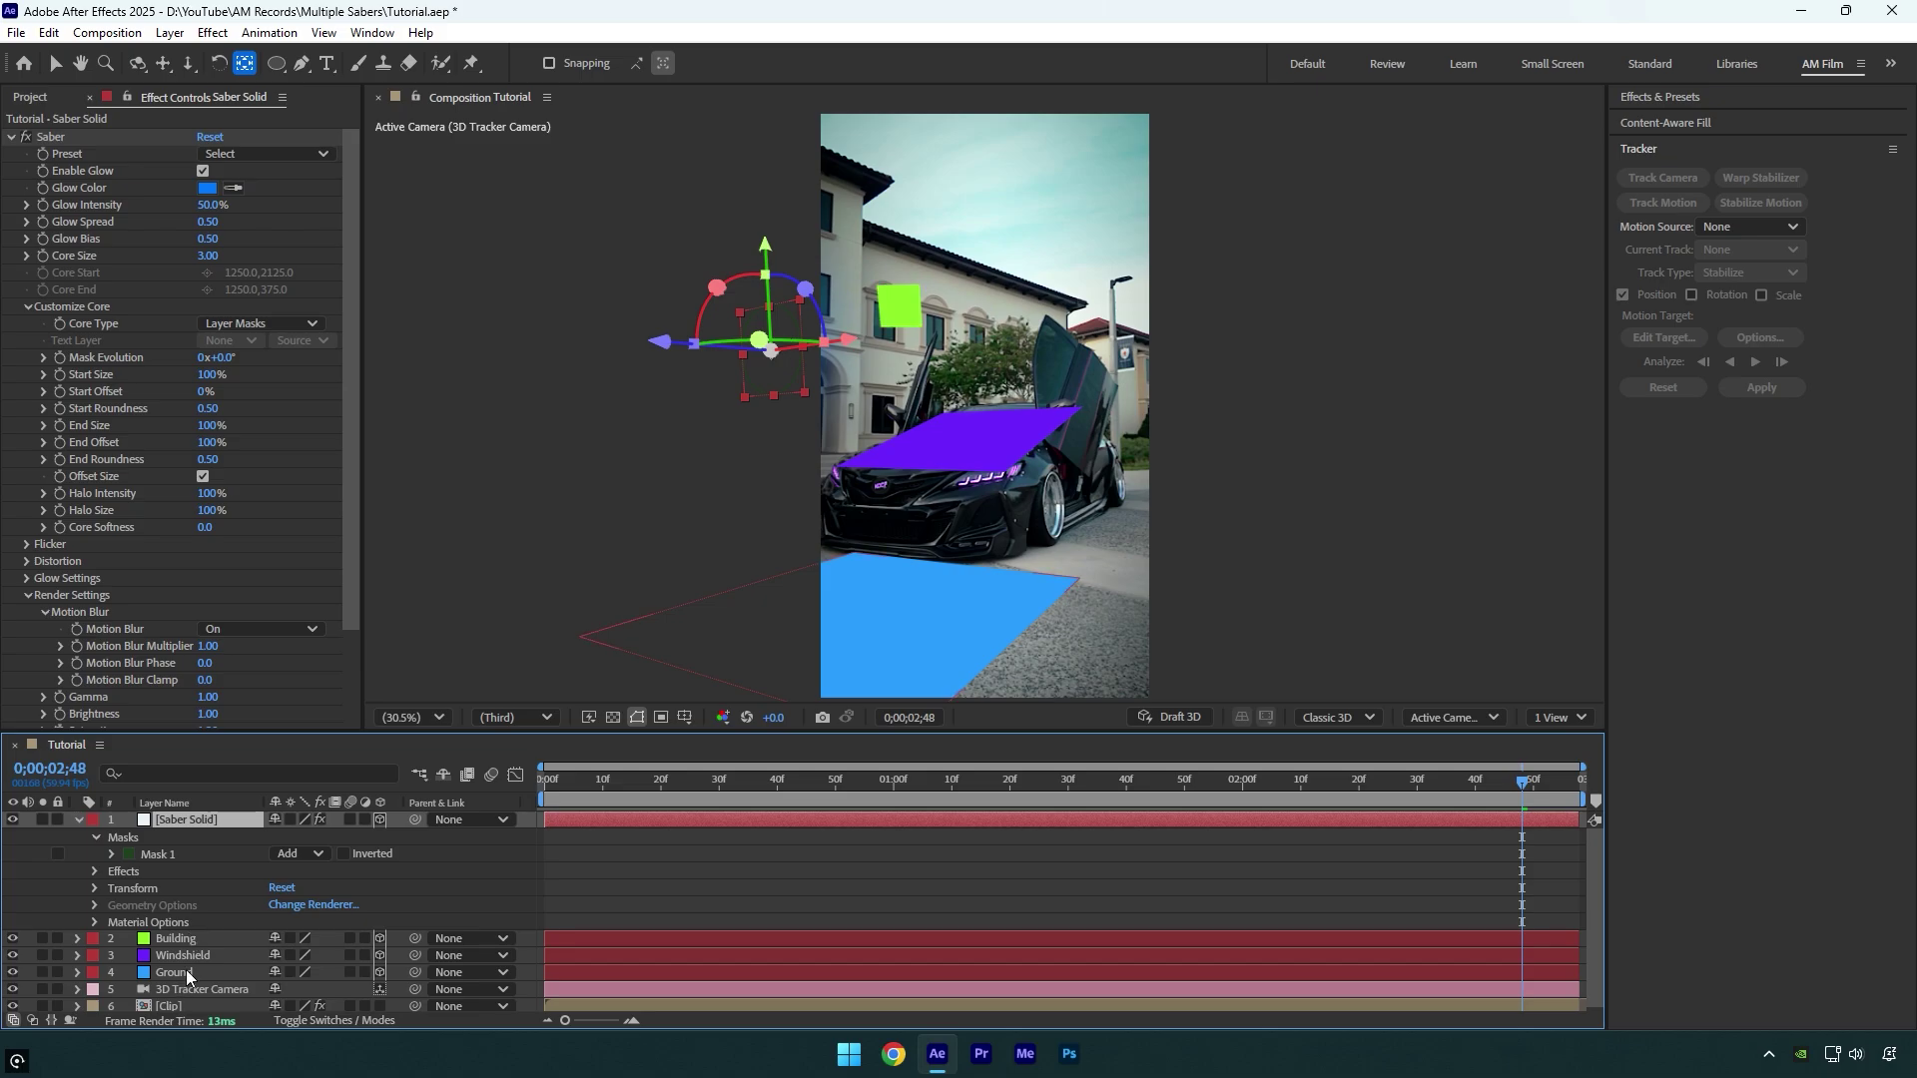
Copy the Building solid's Position onto Saber Solid and scale the ring to 1507%
left_click(186, 939)
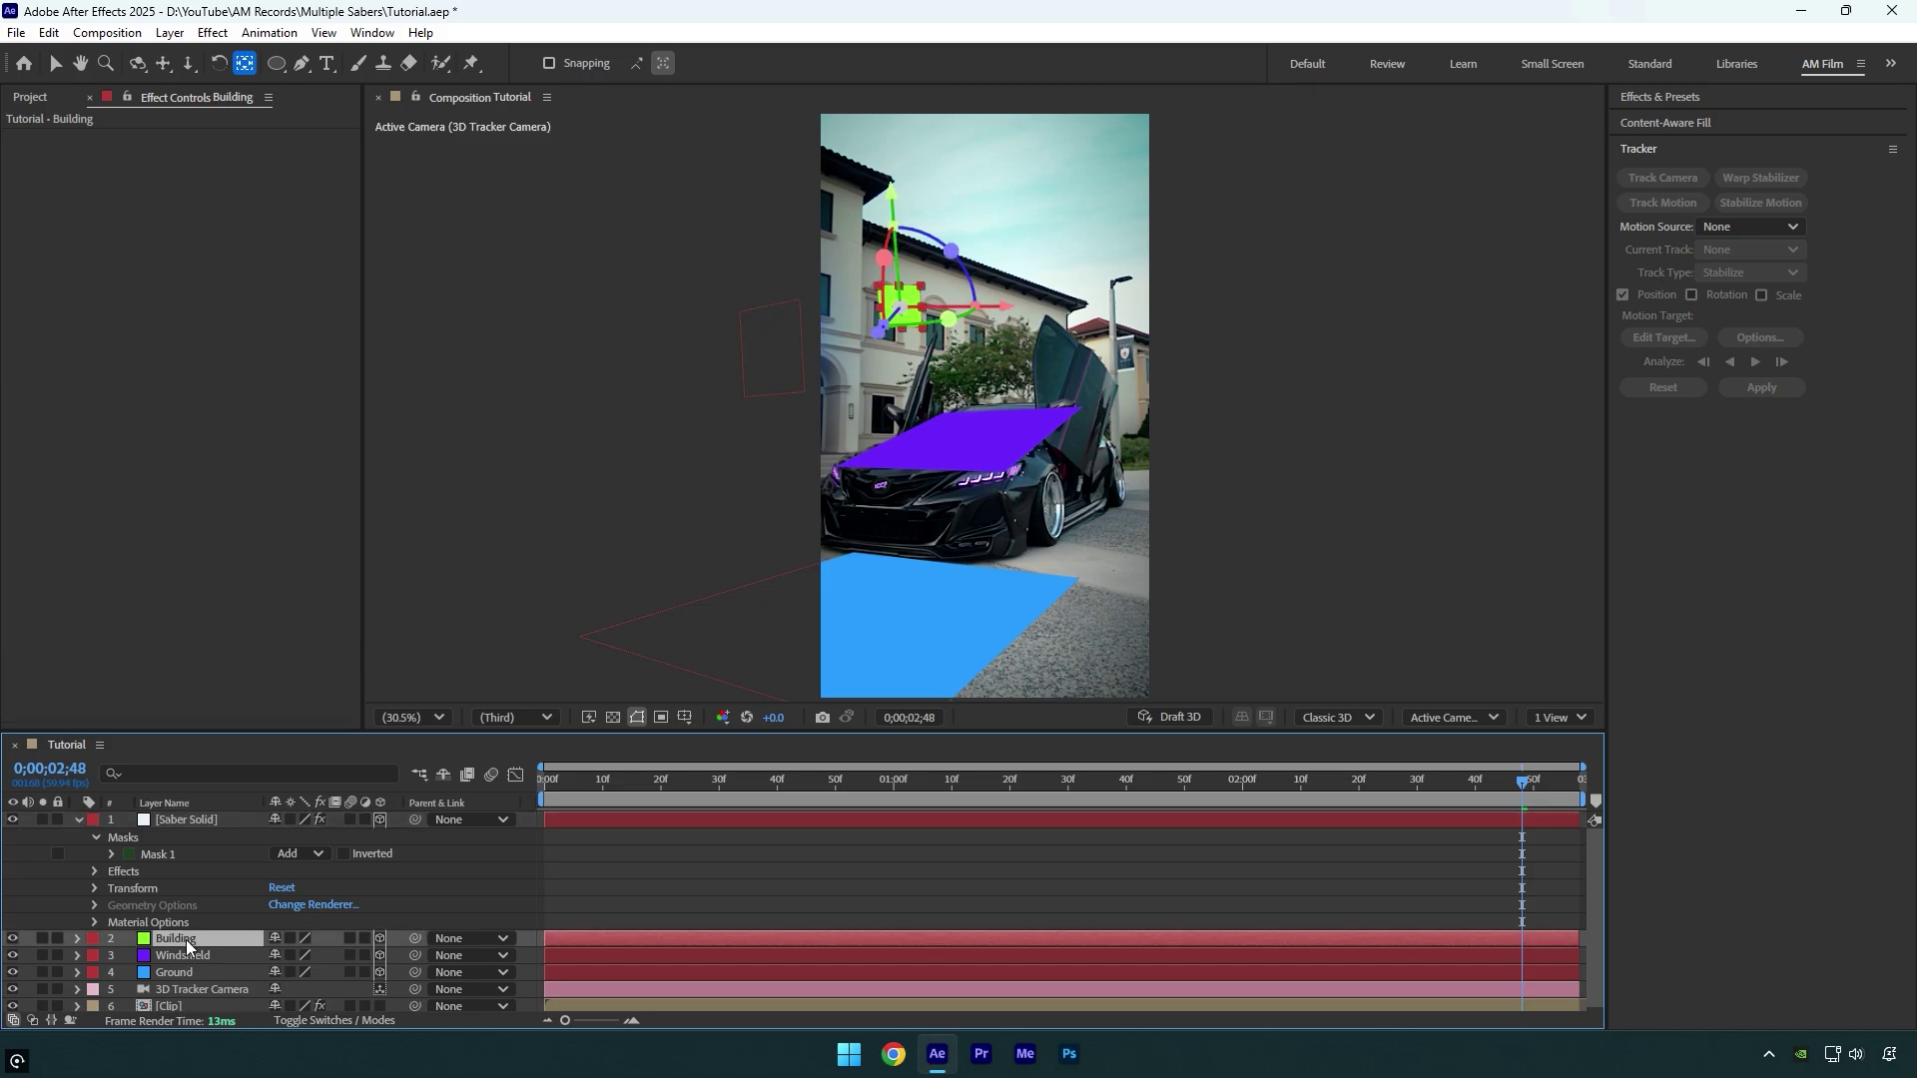
key("p")
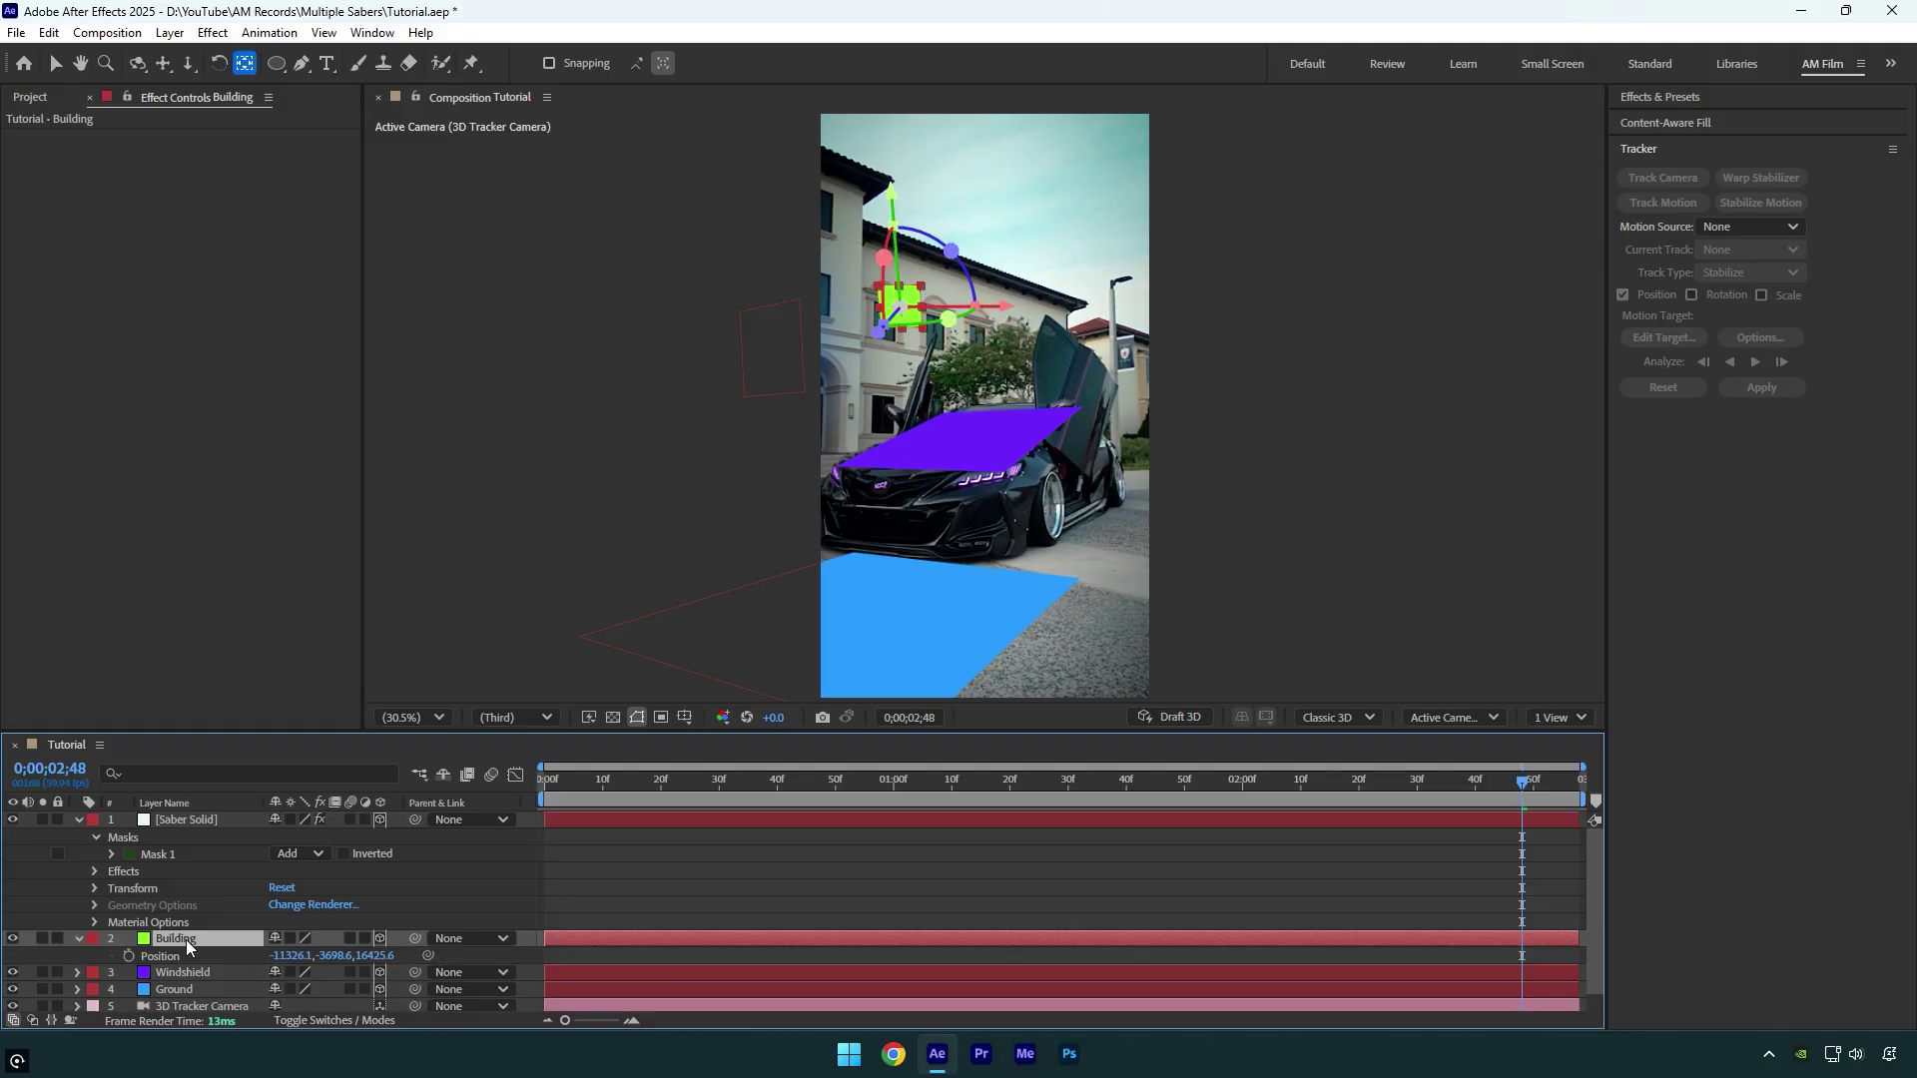
left_click(176, 955)
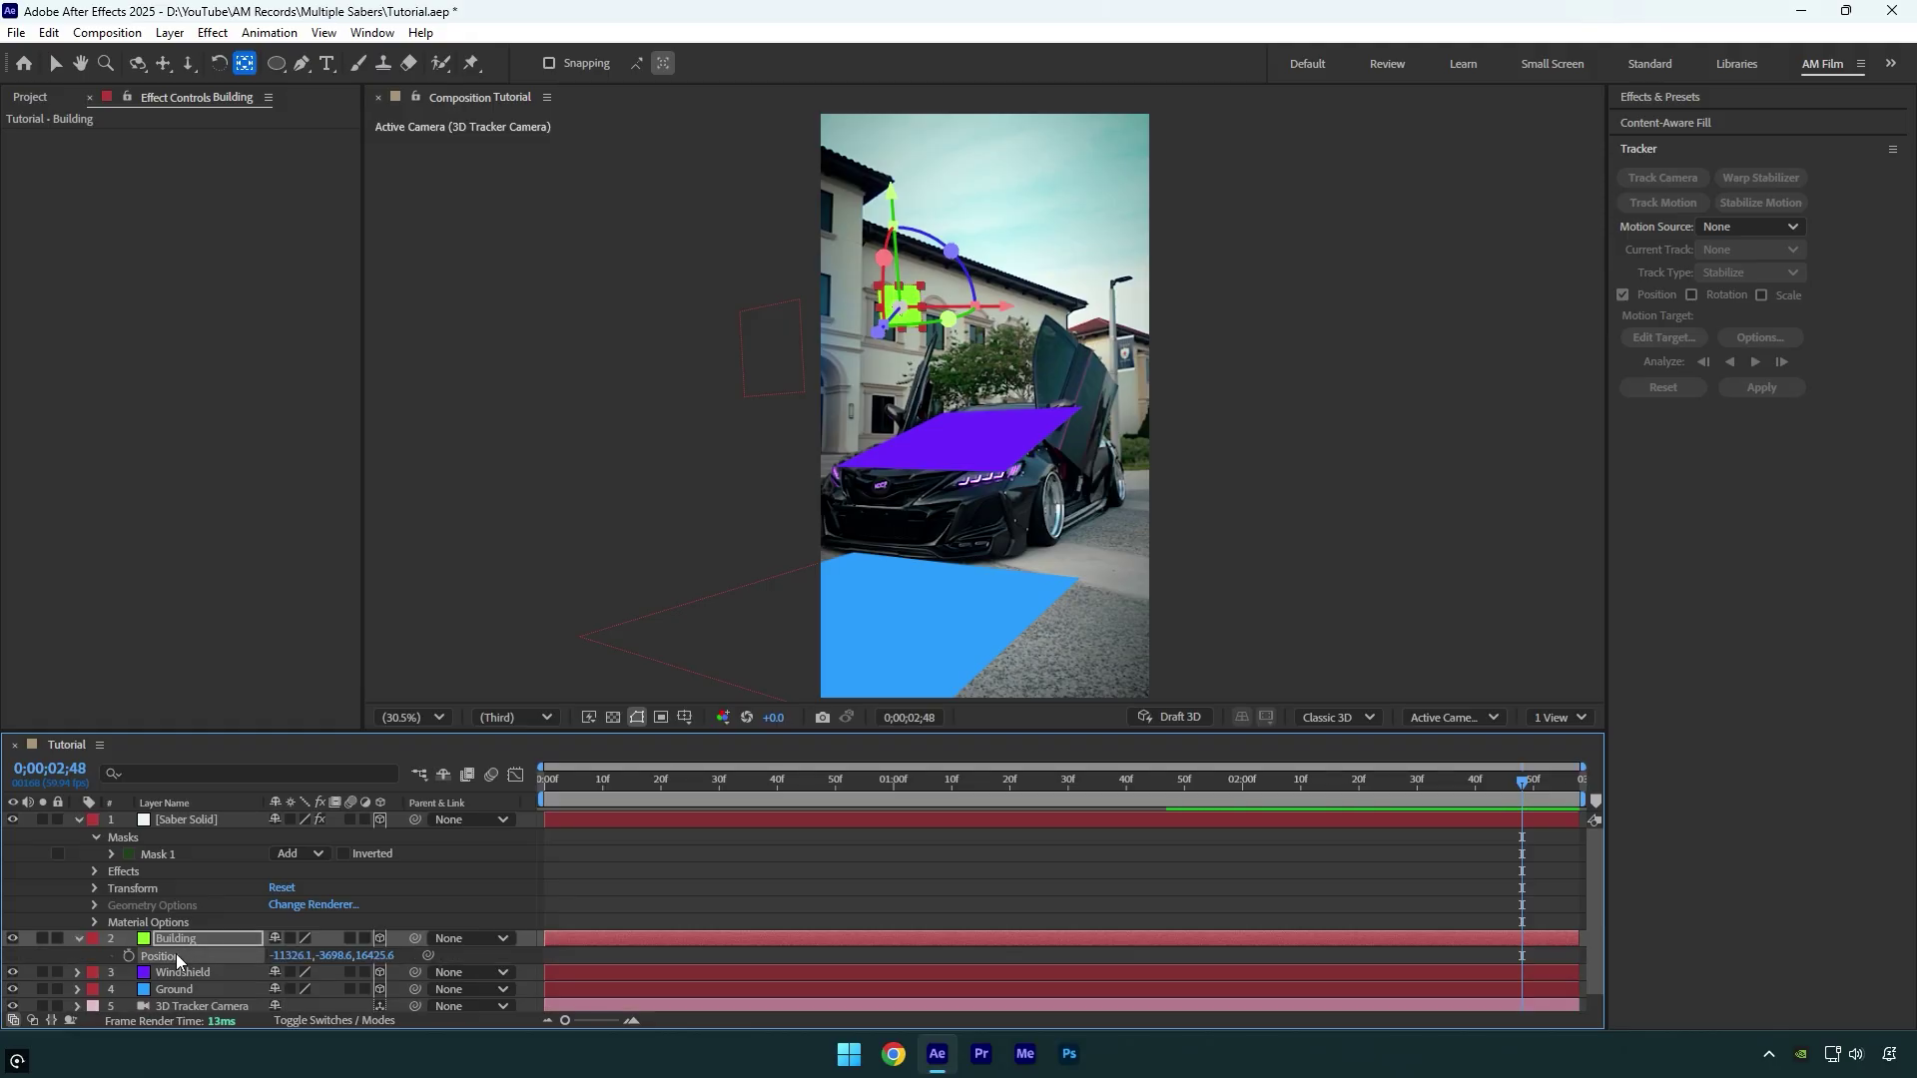
left_click(205, 820)
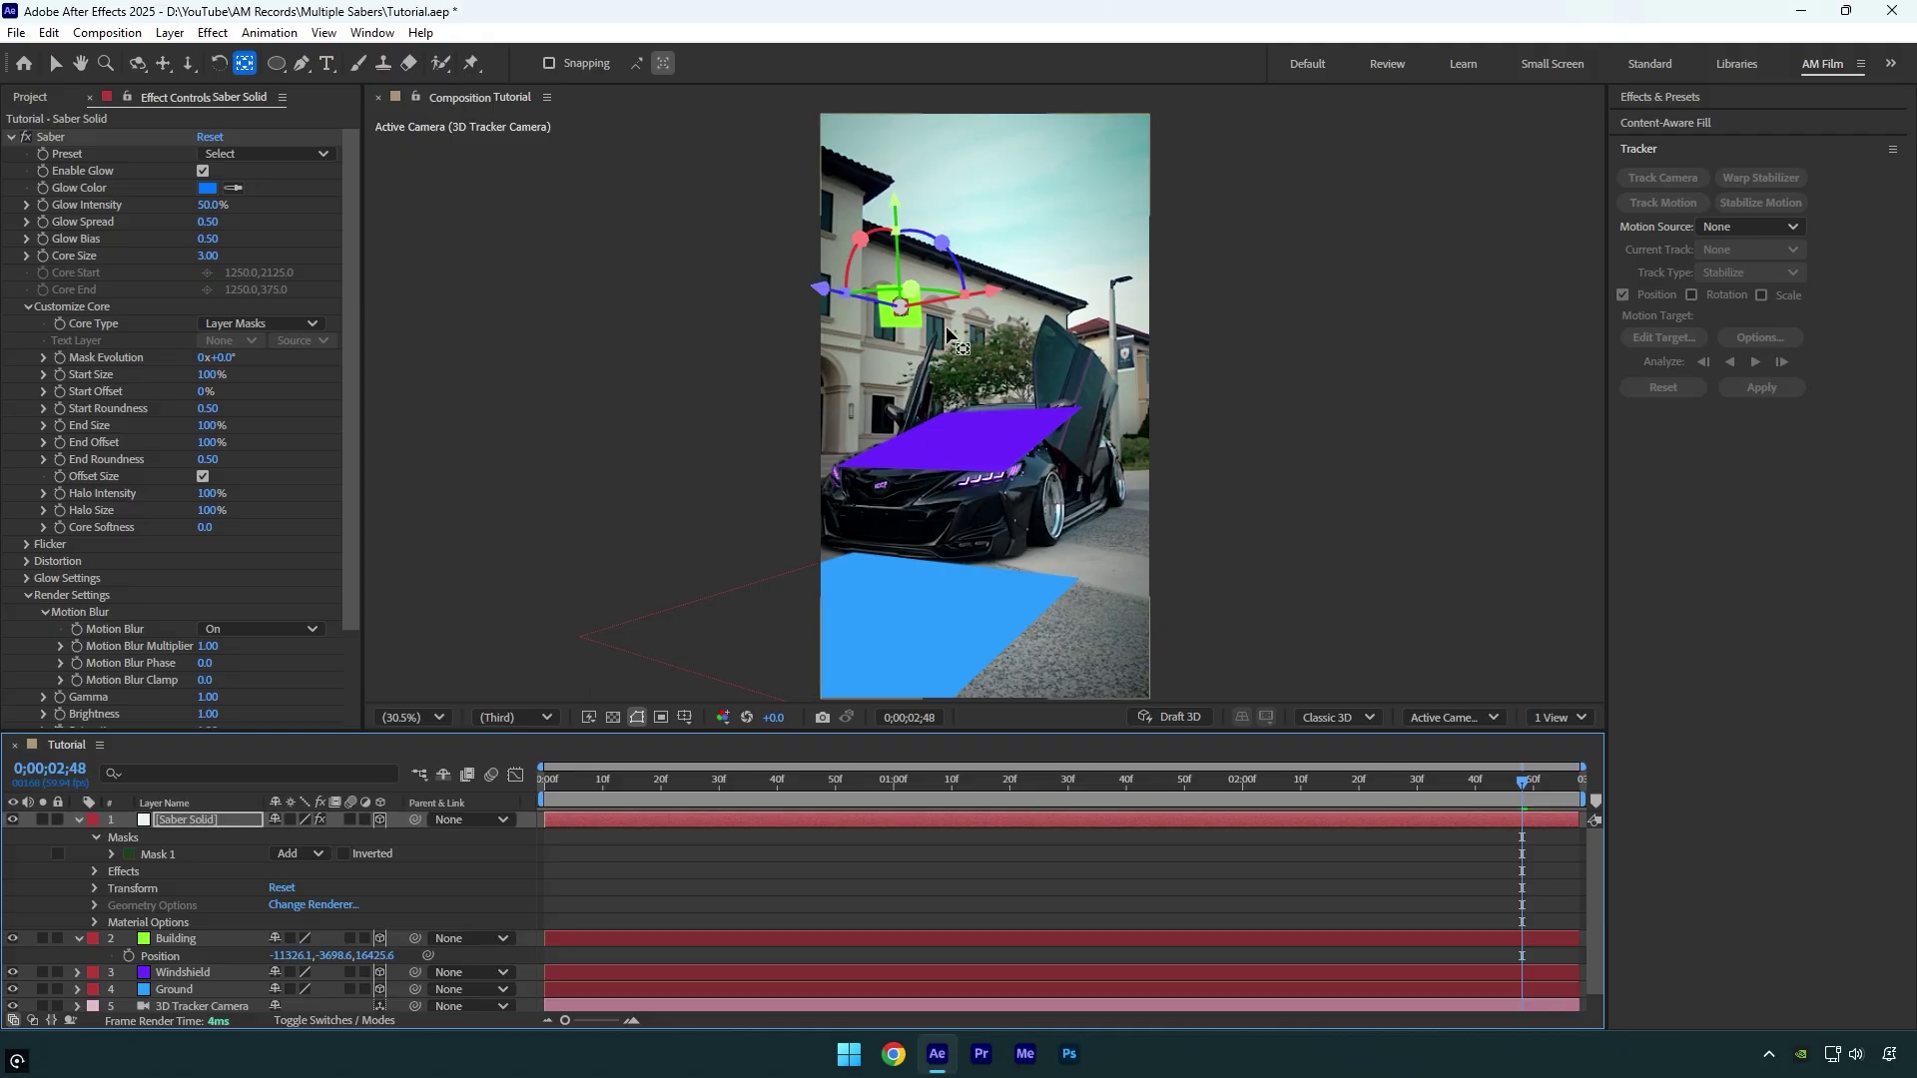
key("s")
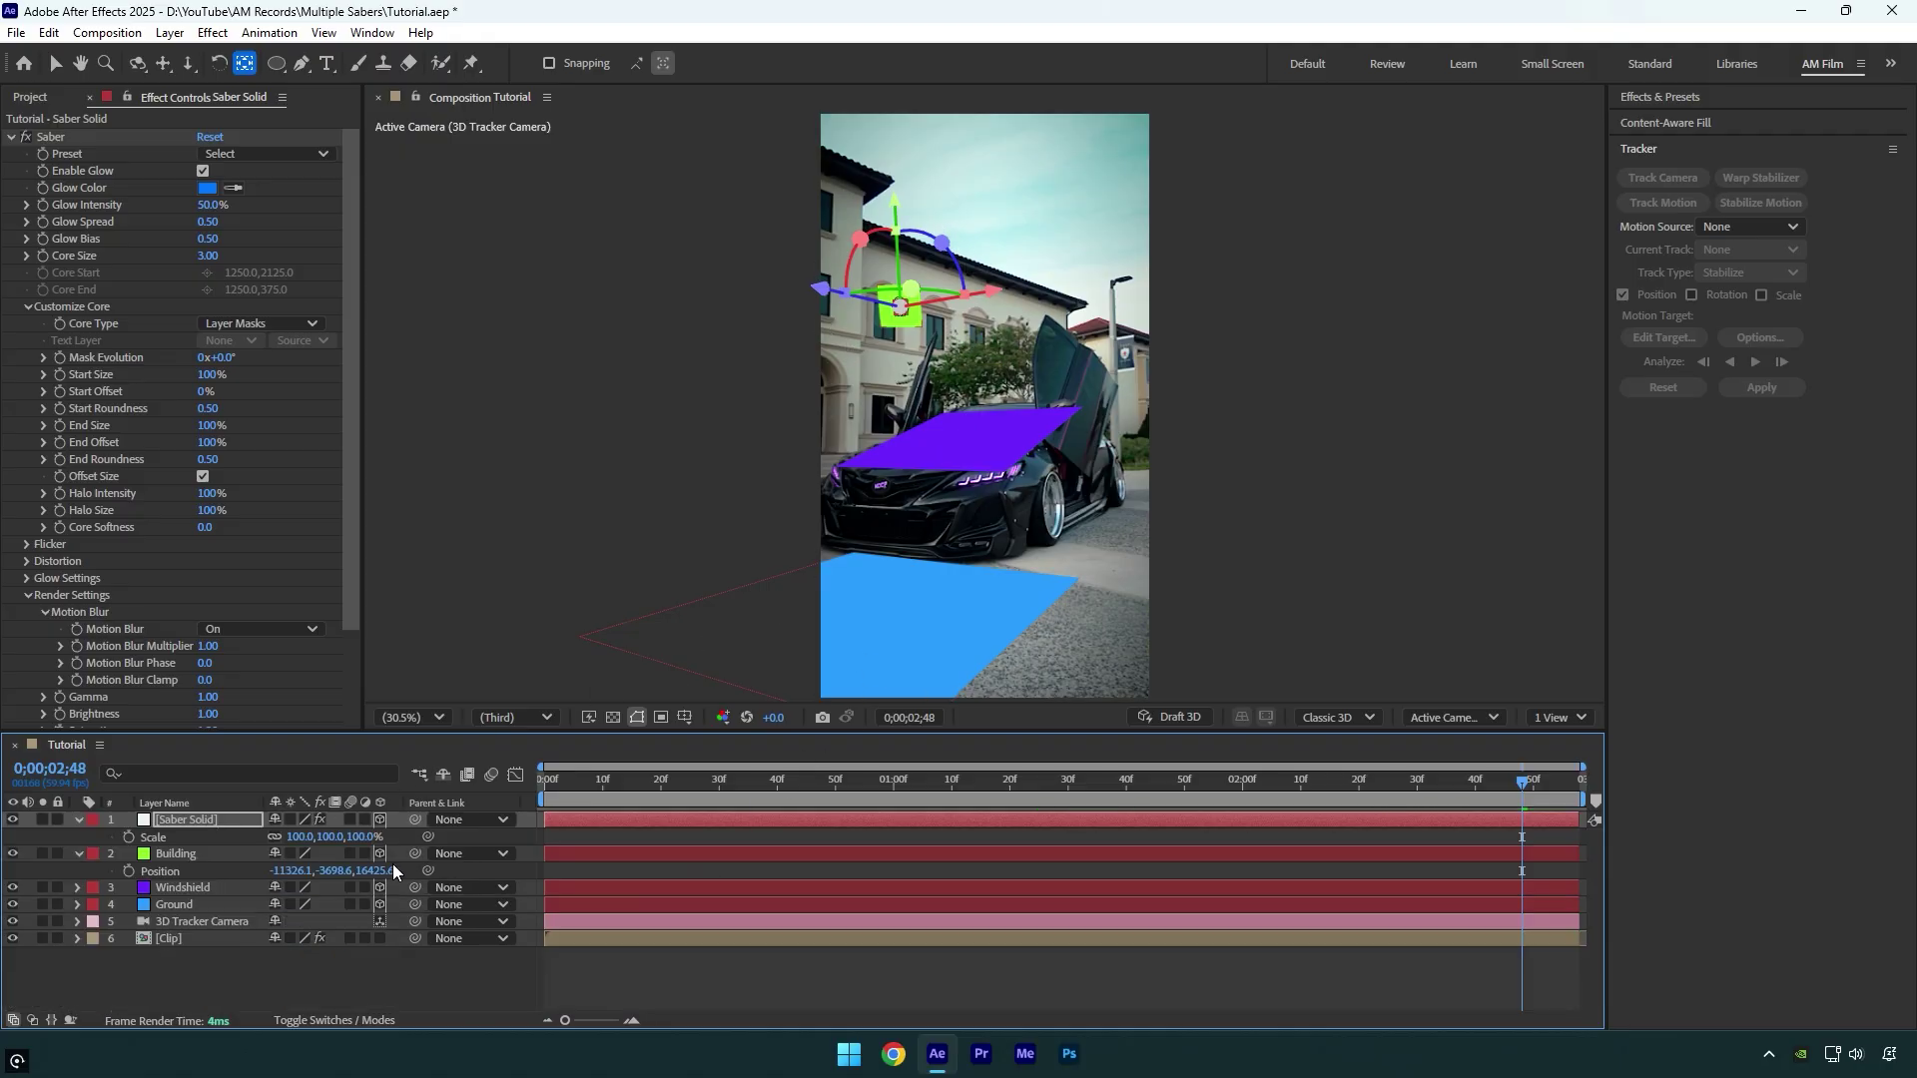
left_click_drag(441, 832, 505, 830)
Rotate the saber ring in 3D space to tilt it
key("v")
mouse_move(991, 290)
left_mouse_down()
mouse_move(1016, 272)
mouse_move(1011, 296)
left_mouse_up()
left_click_drag(937, 242, 947, 244)
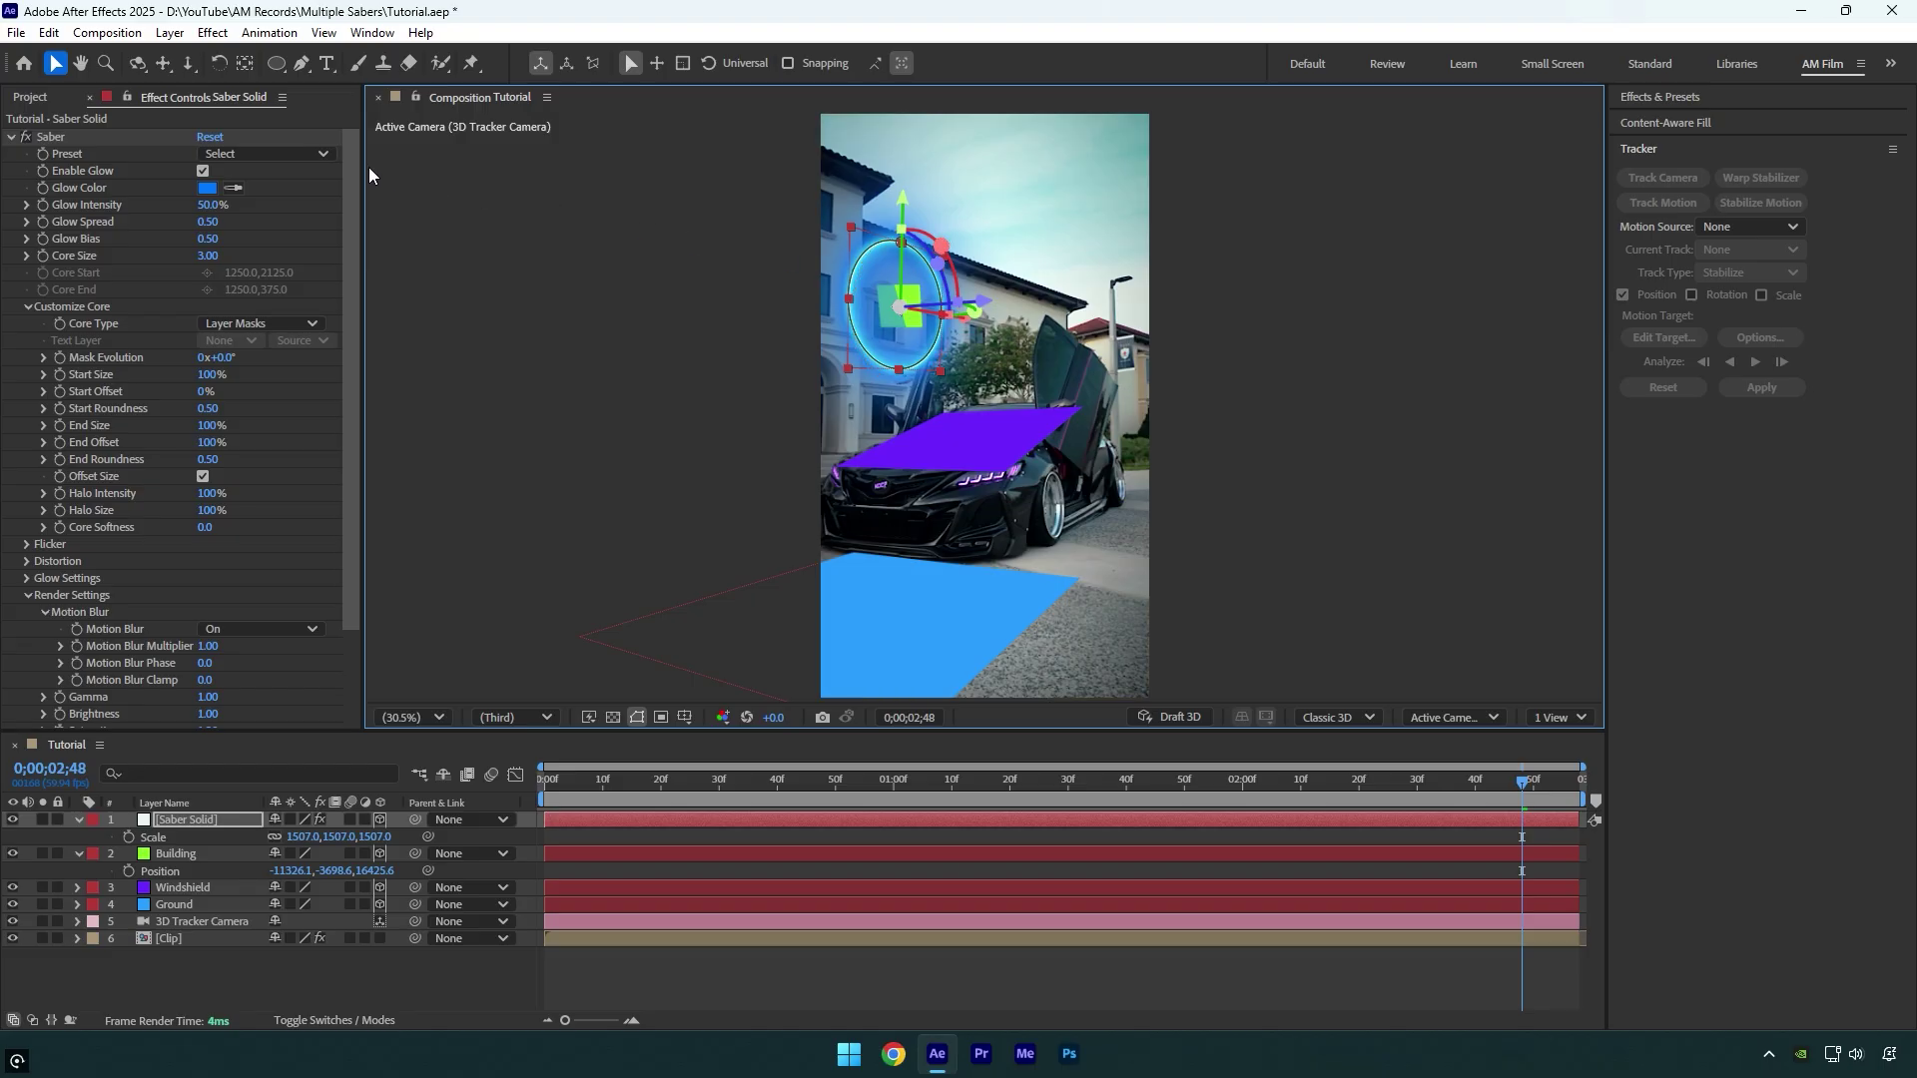
Apply the Thin saber preset and preview the result
left_click(268, 154)
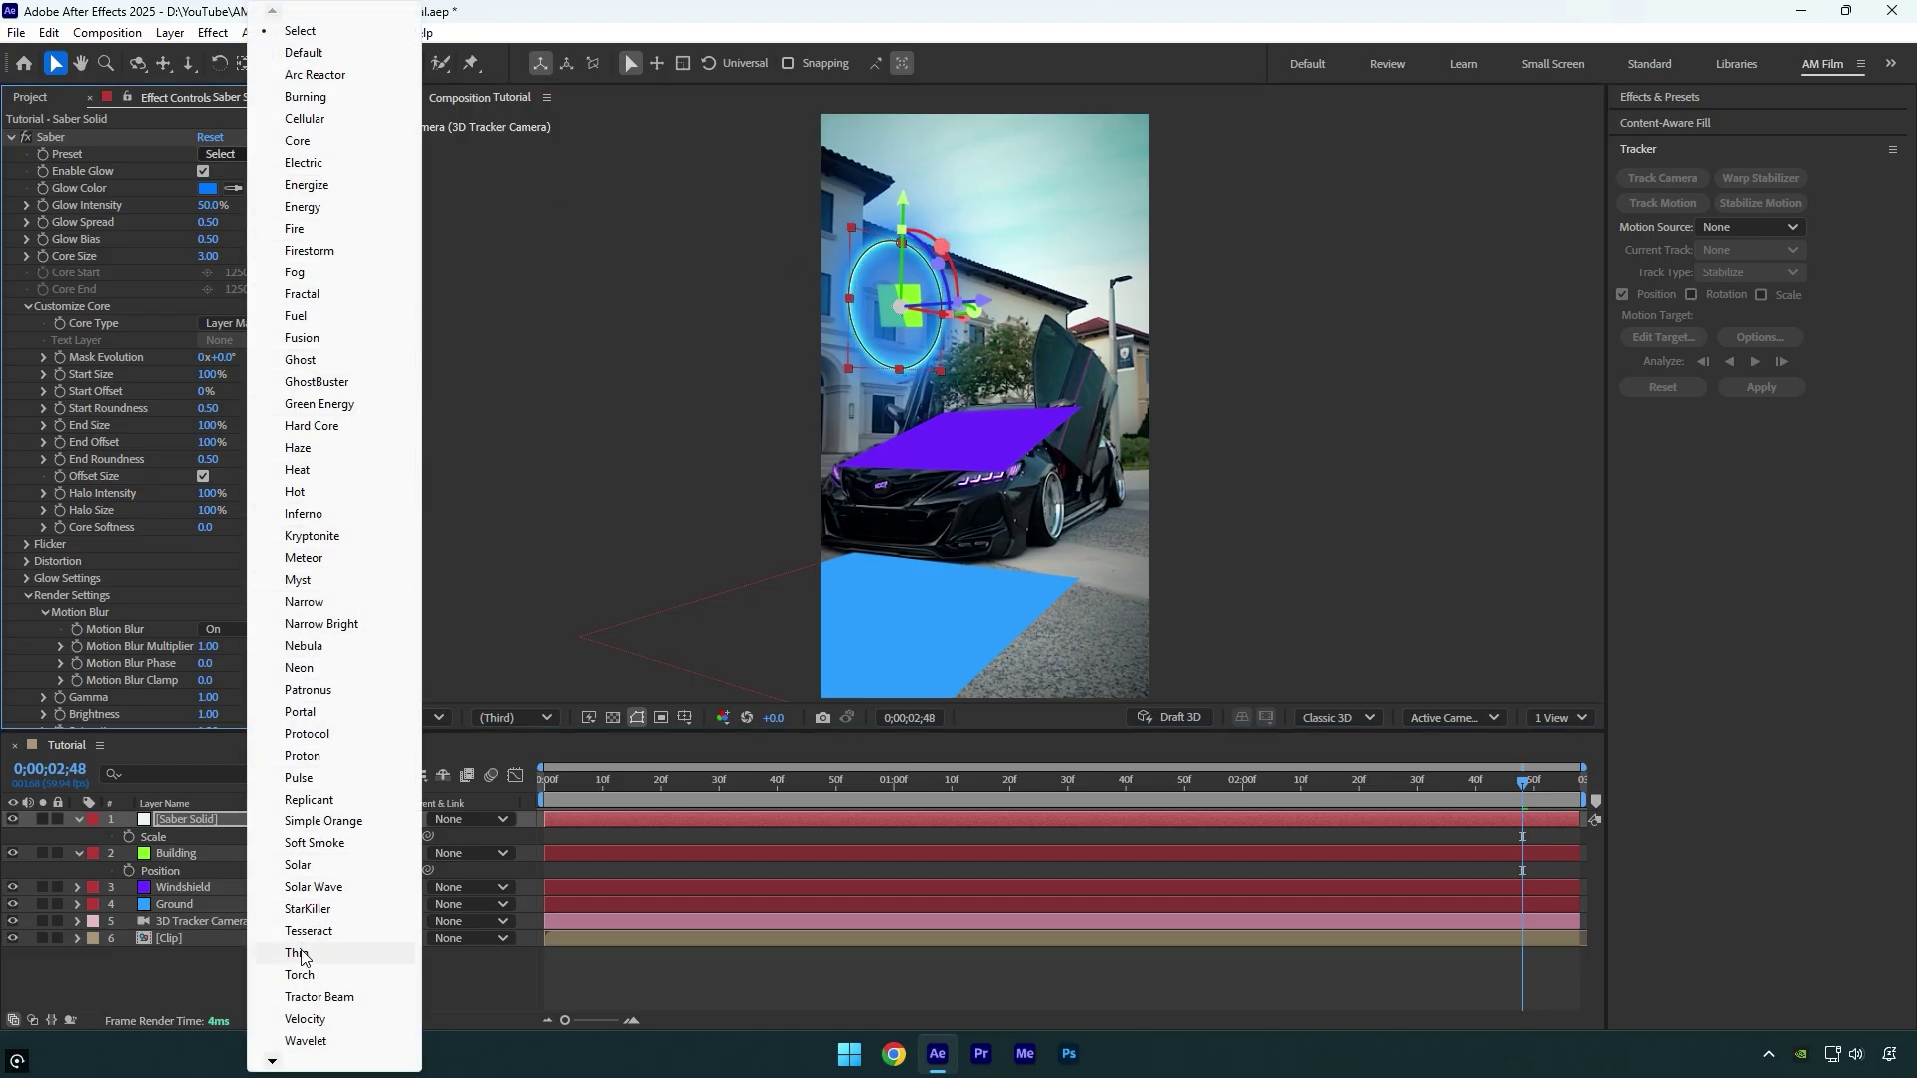
left_click(304, 951)
key("space")
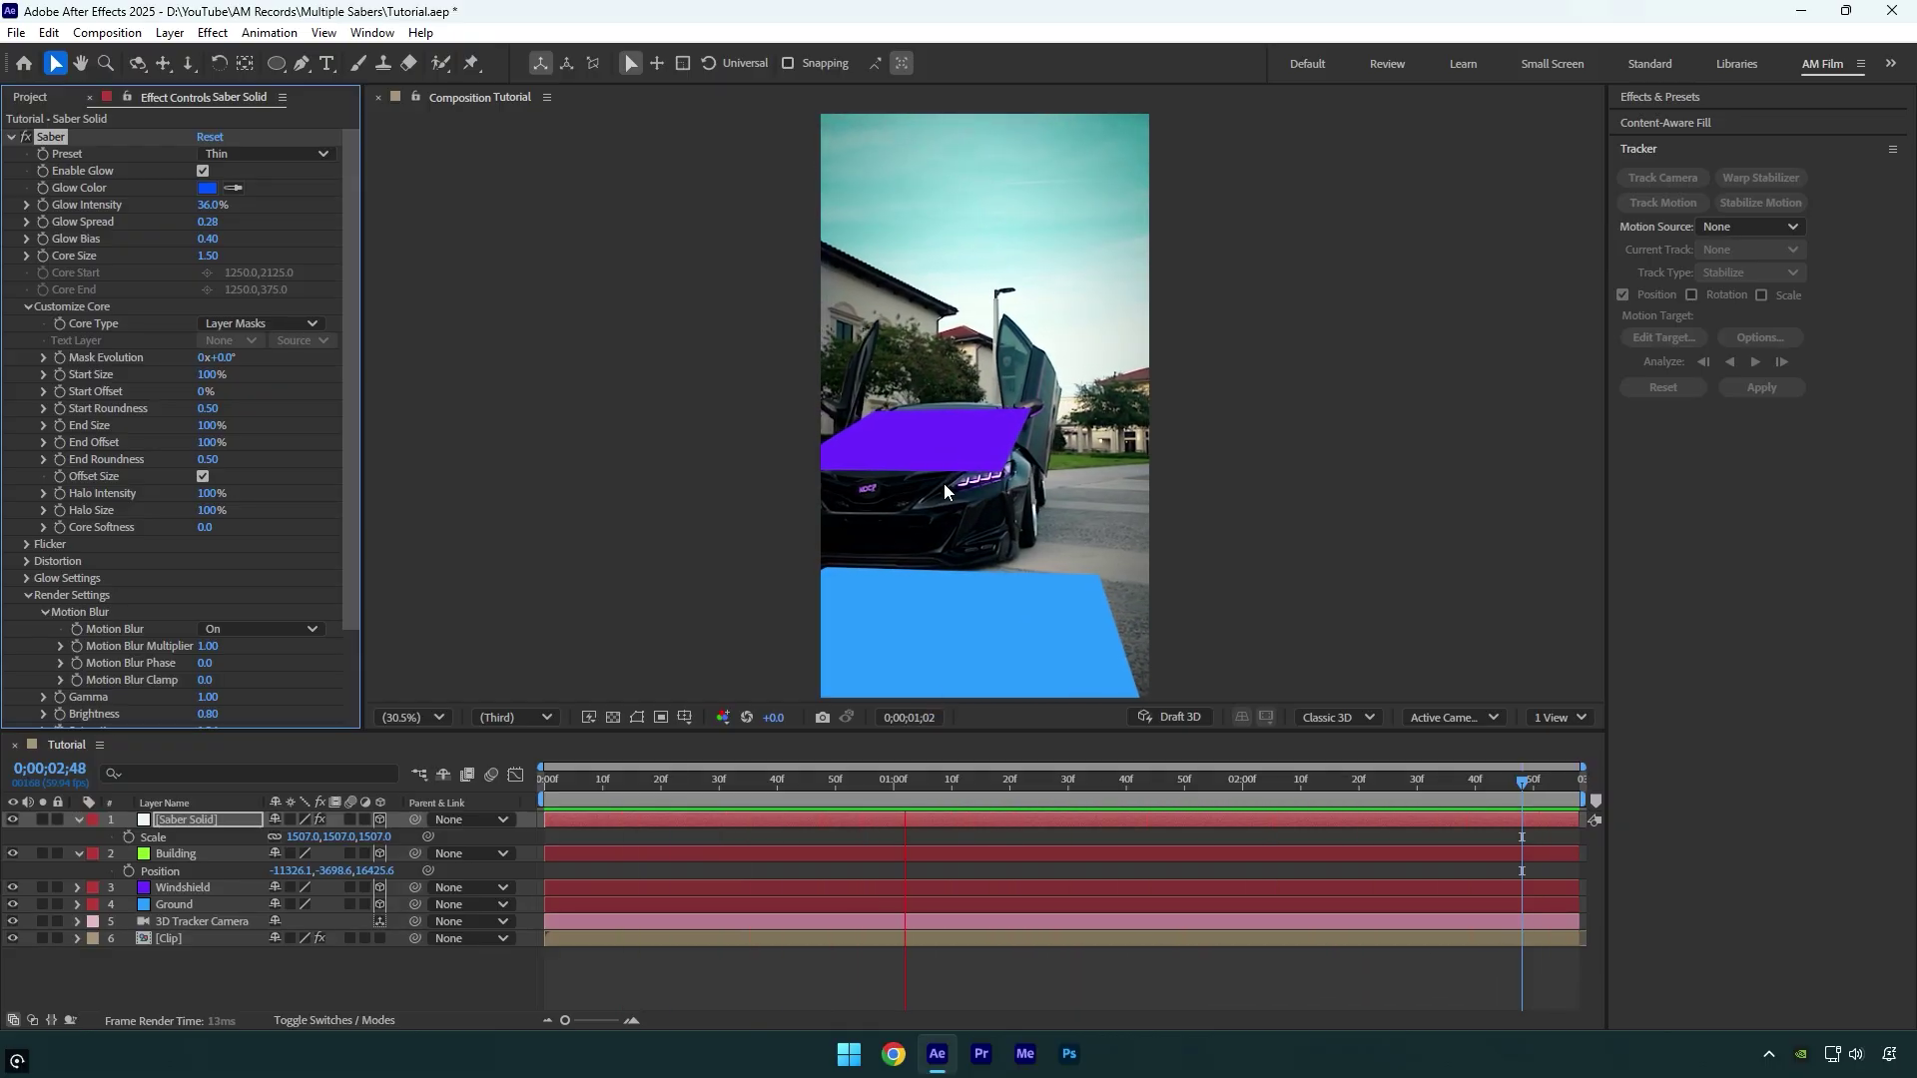
key("space")
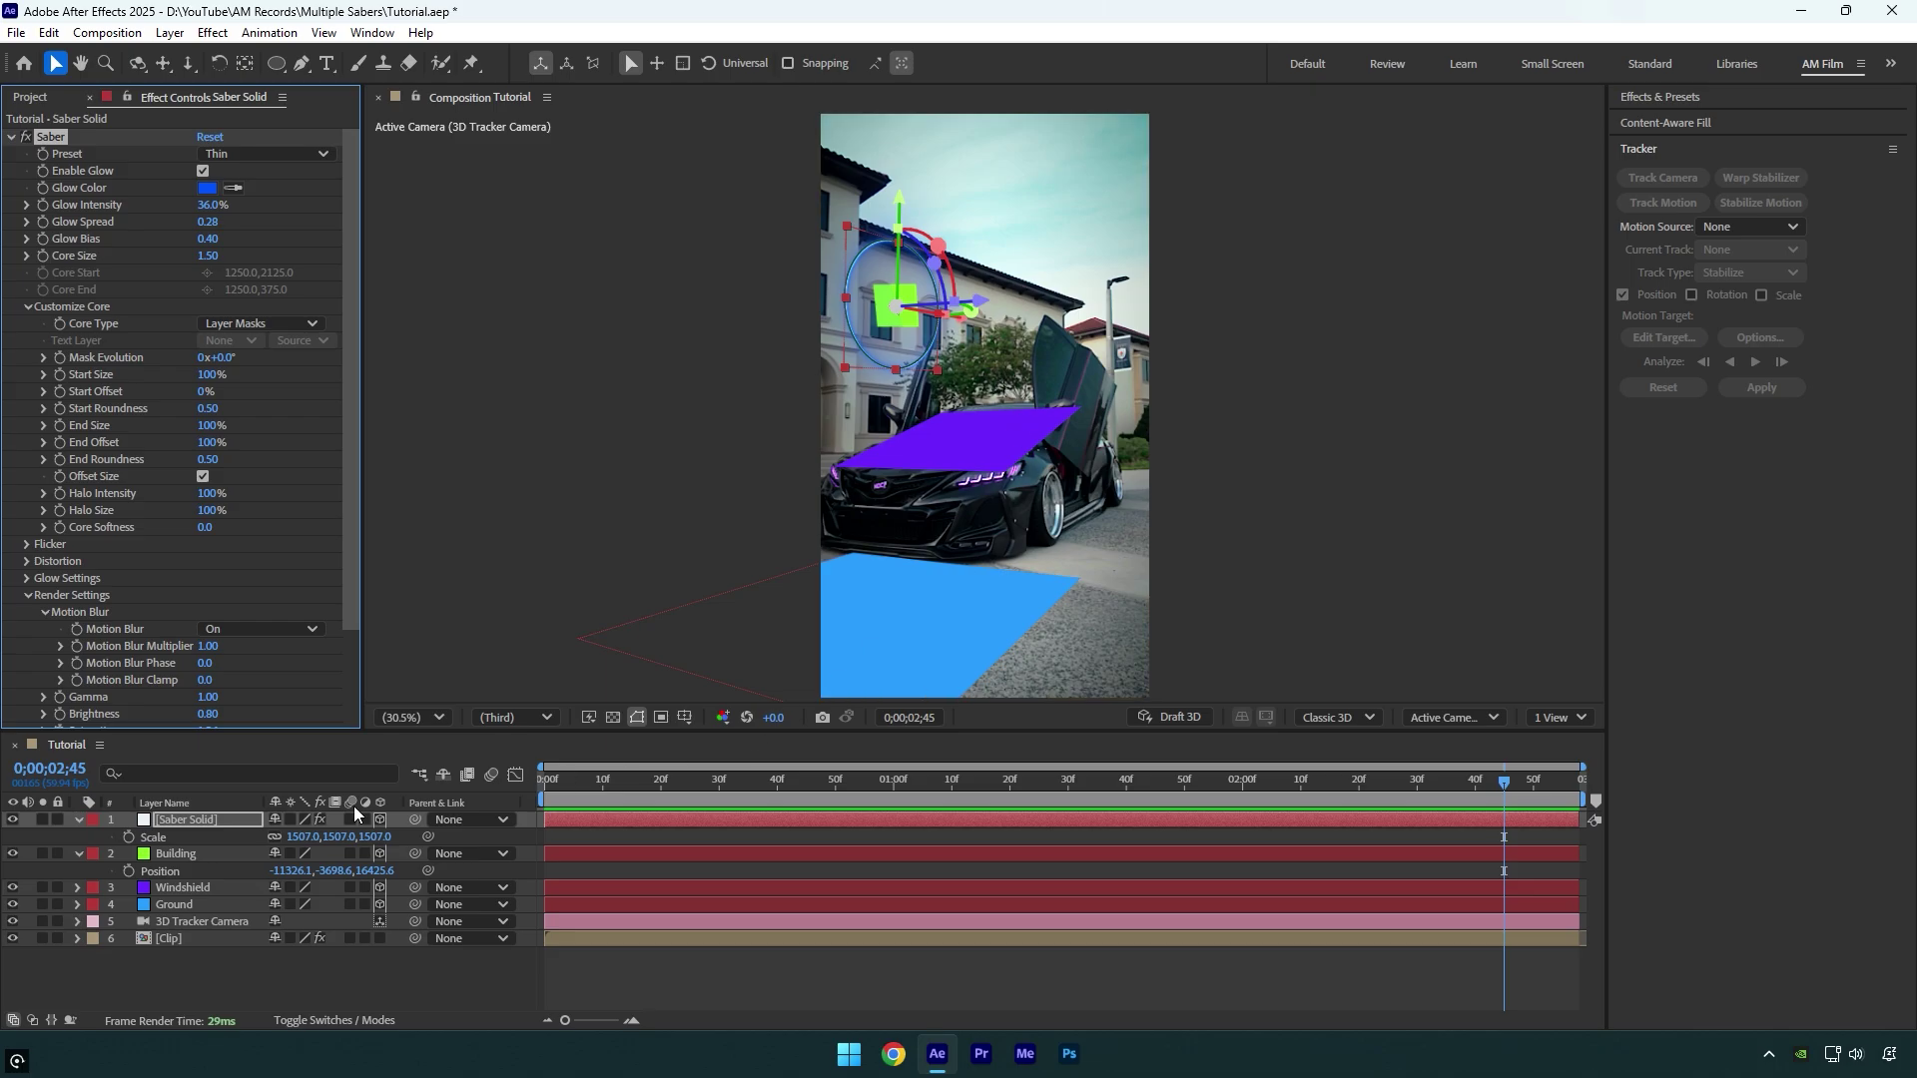
Duplicate the saber layer and copy the Windshield layer's Position
left_click(207, 821)
key("ctrl+d")
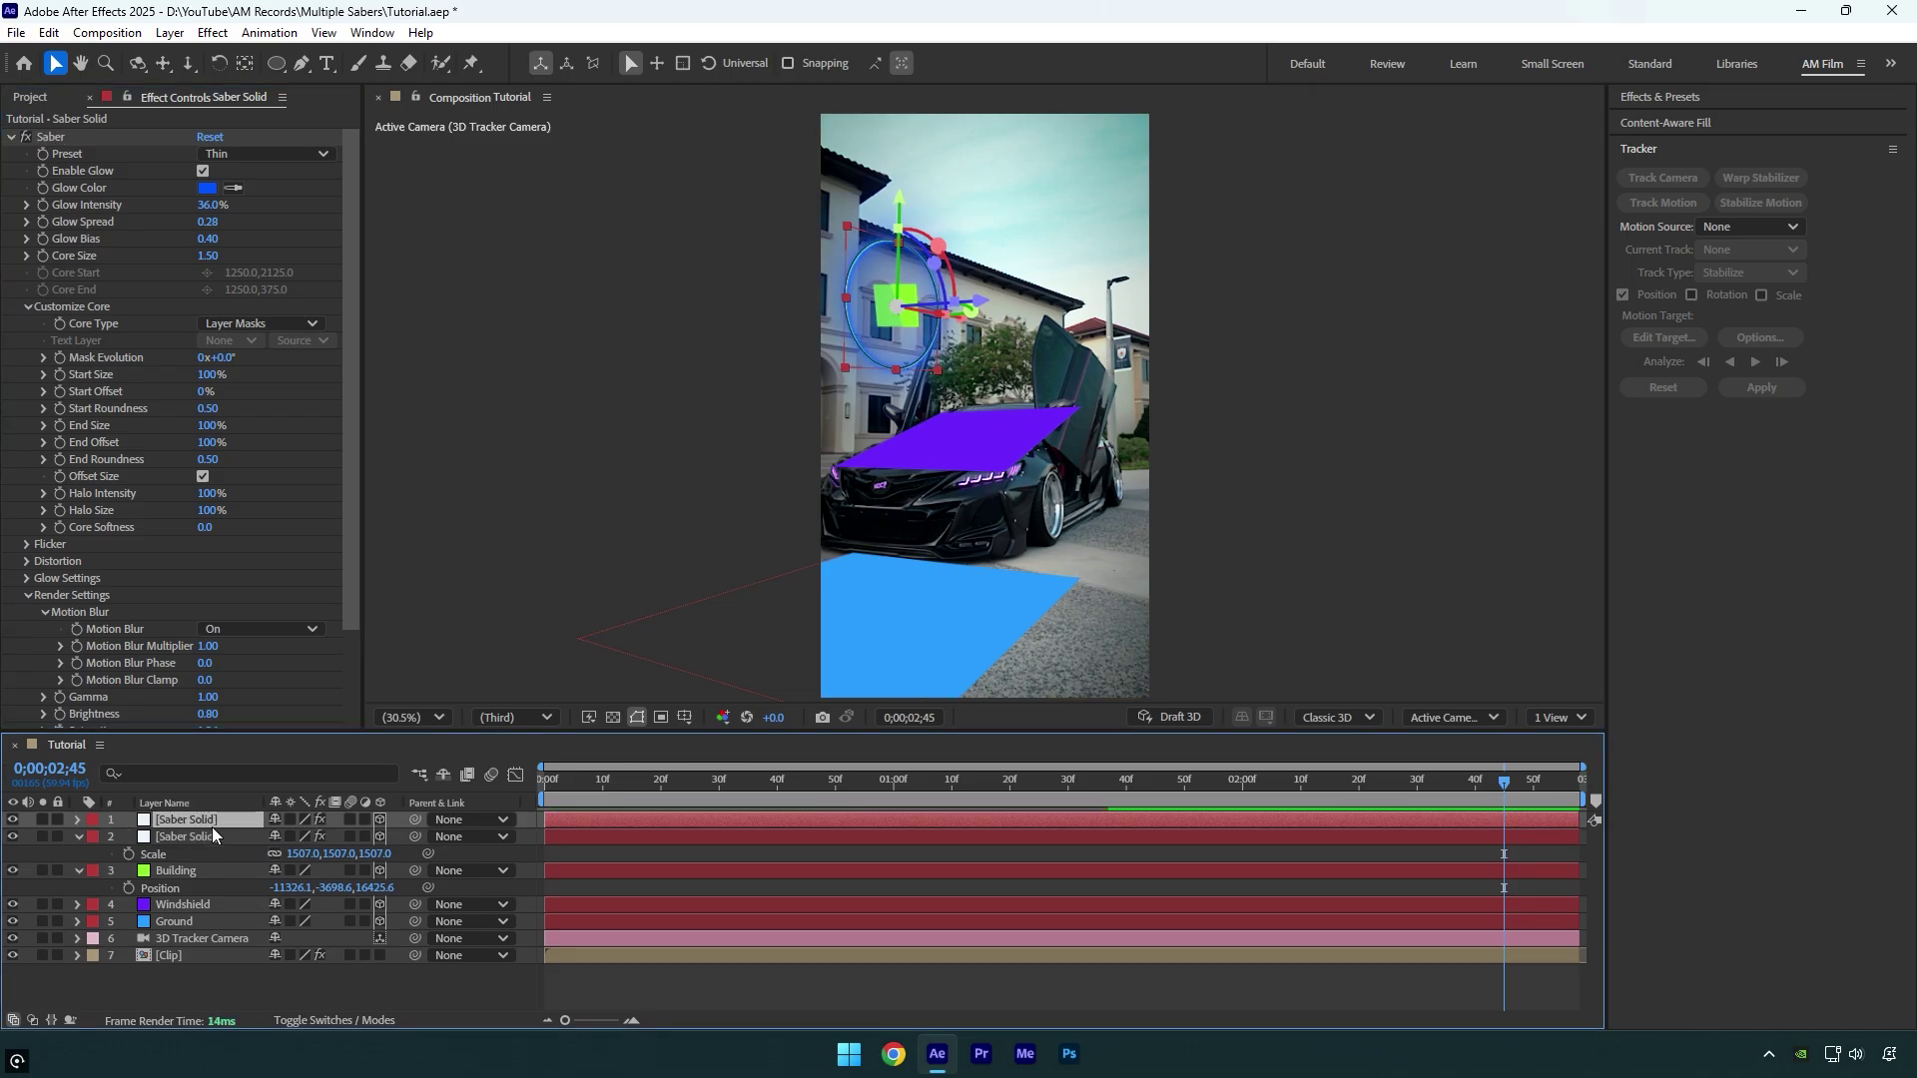
left_click(178, 906)
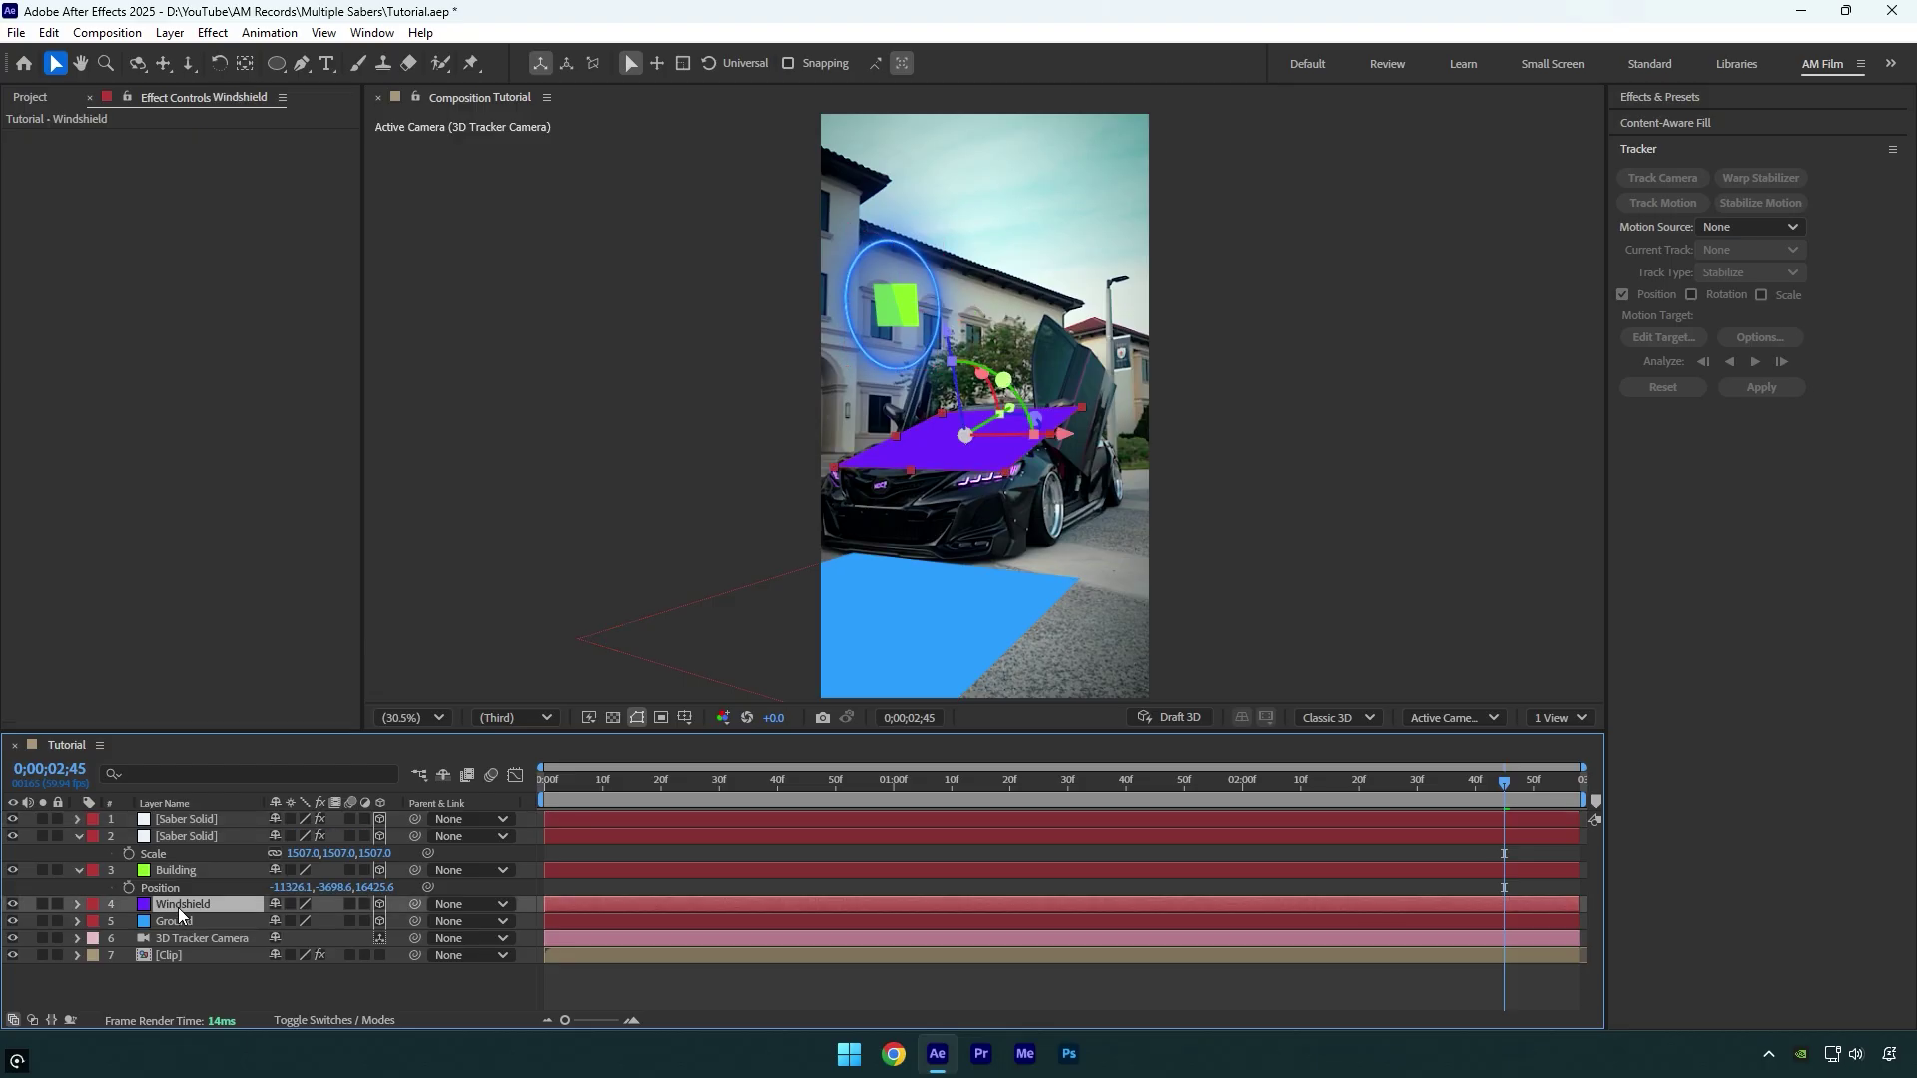
key("p")
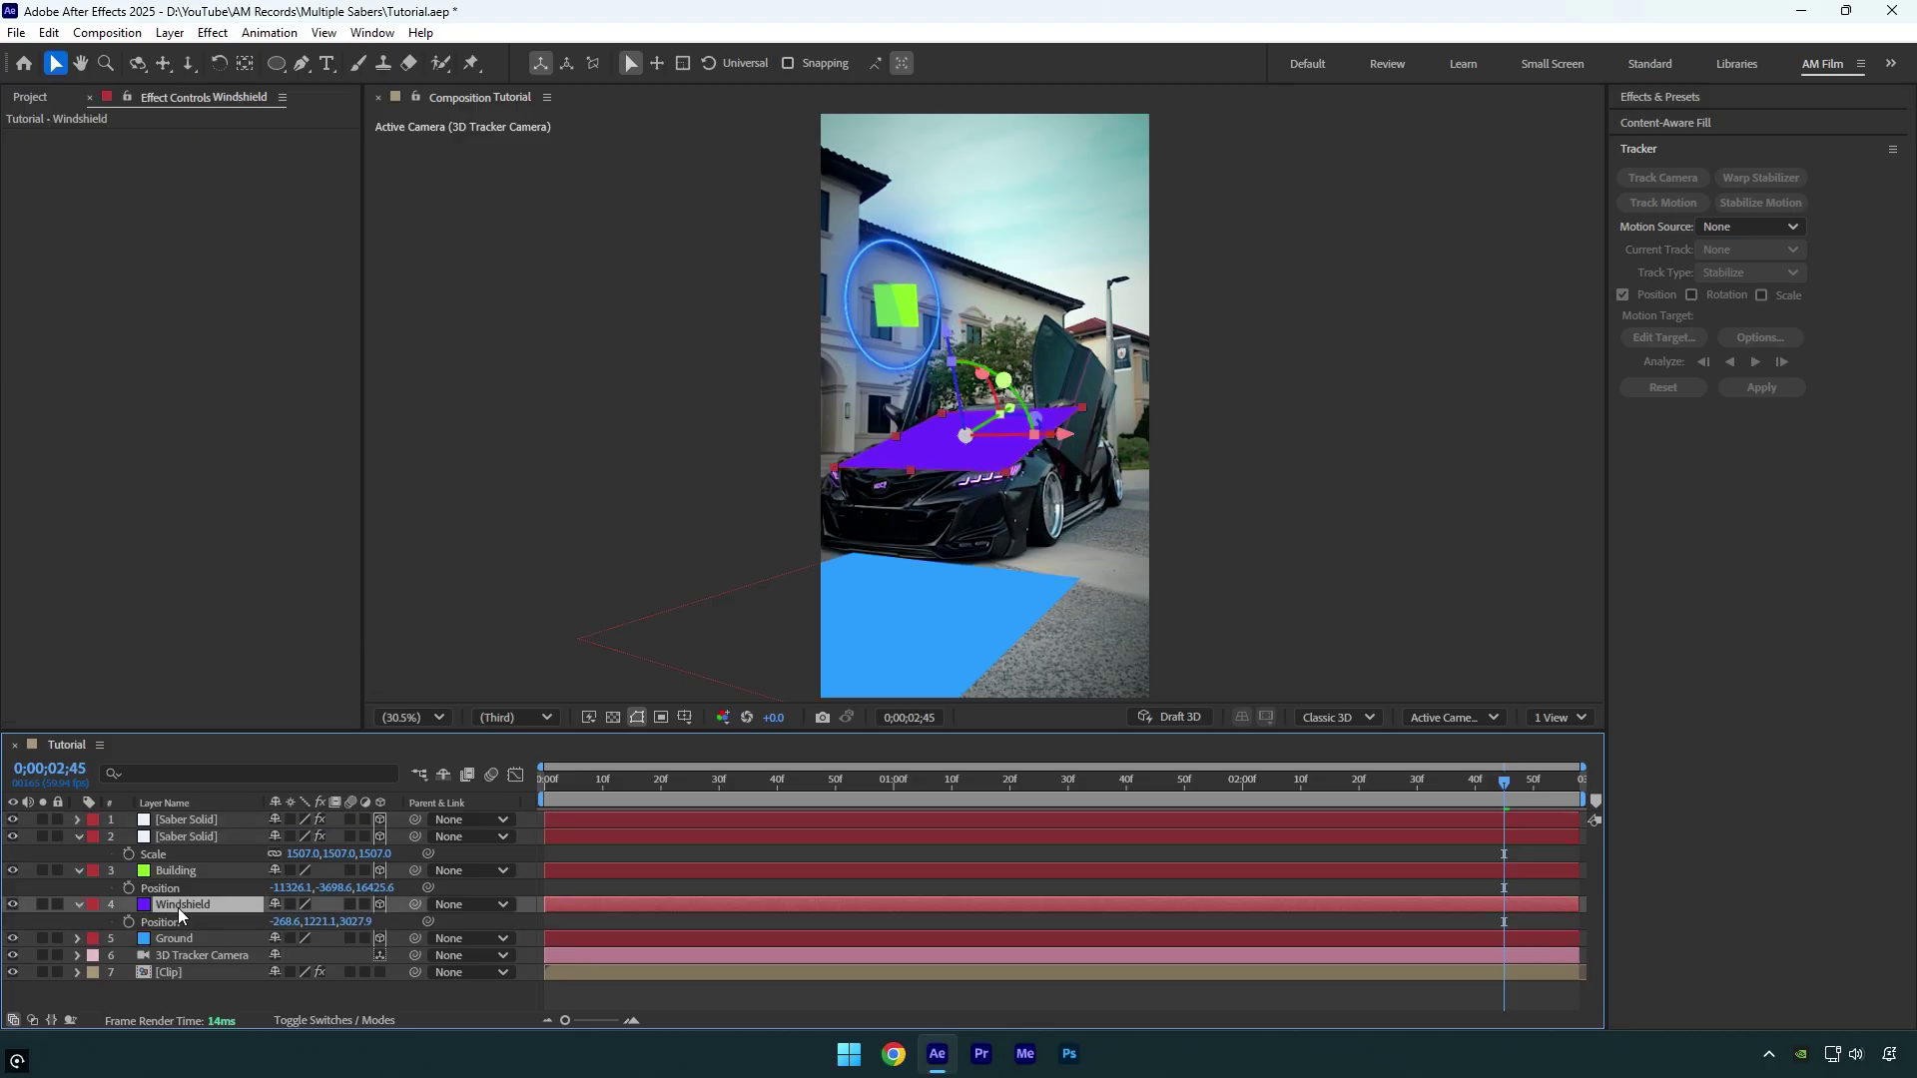
left_click(159, 922)
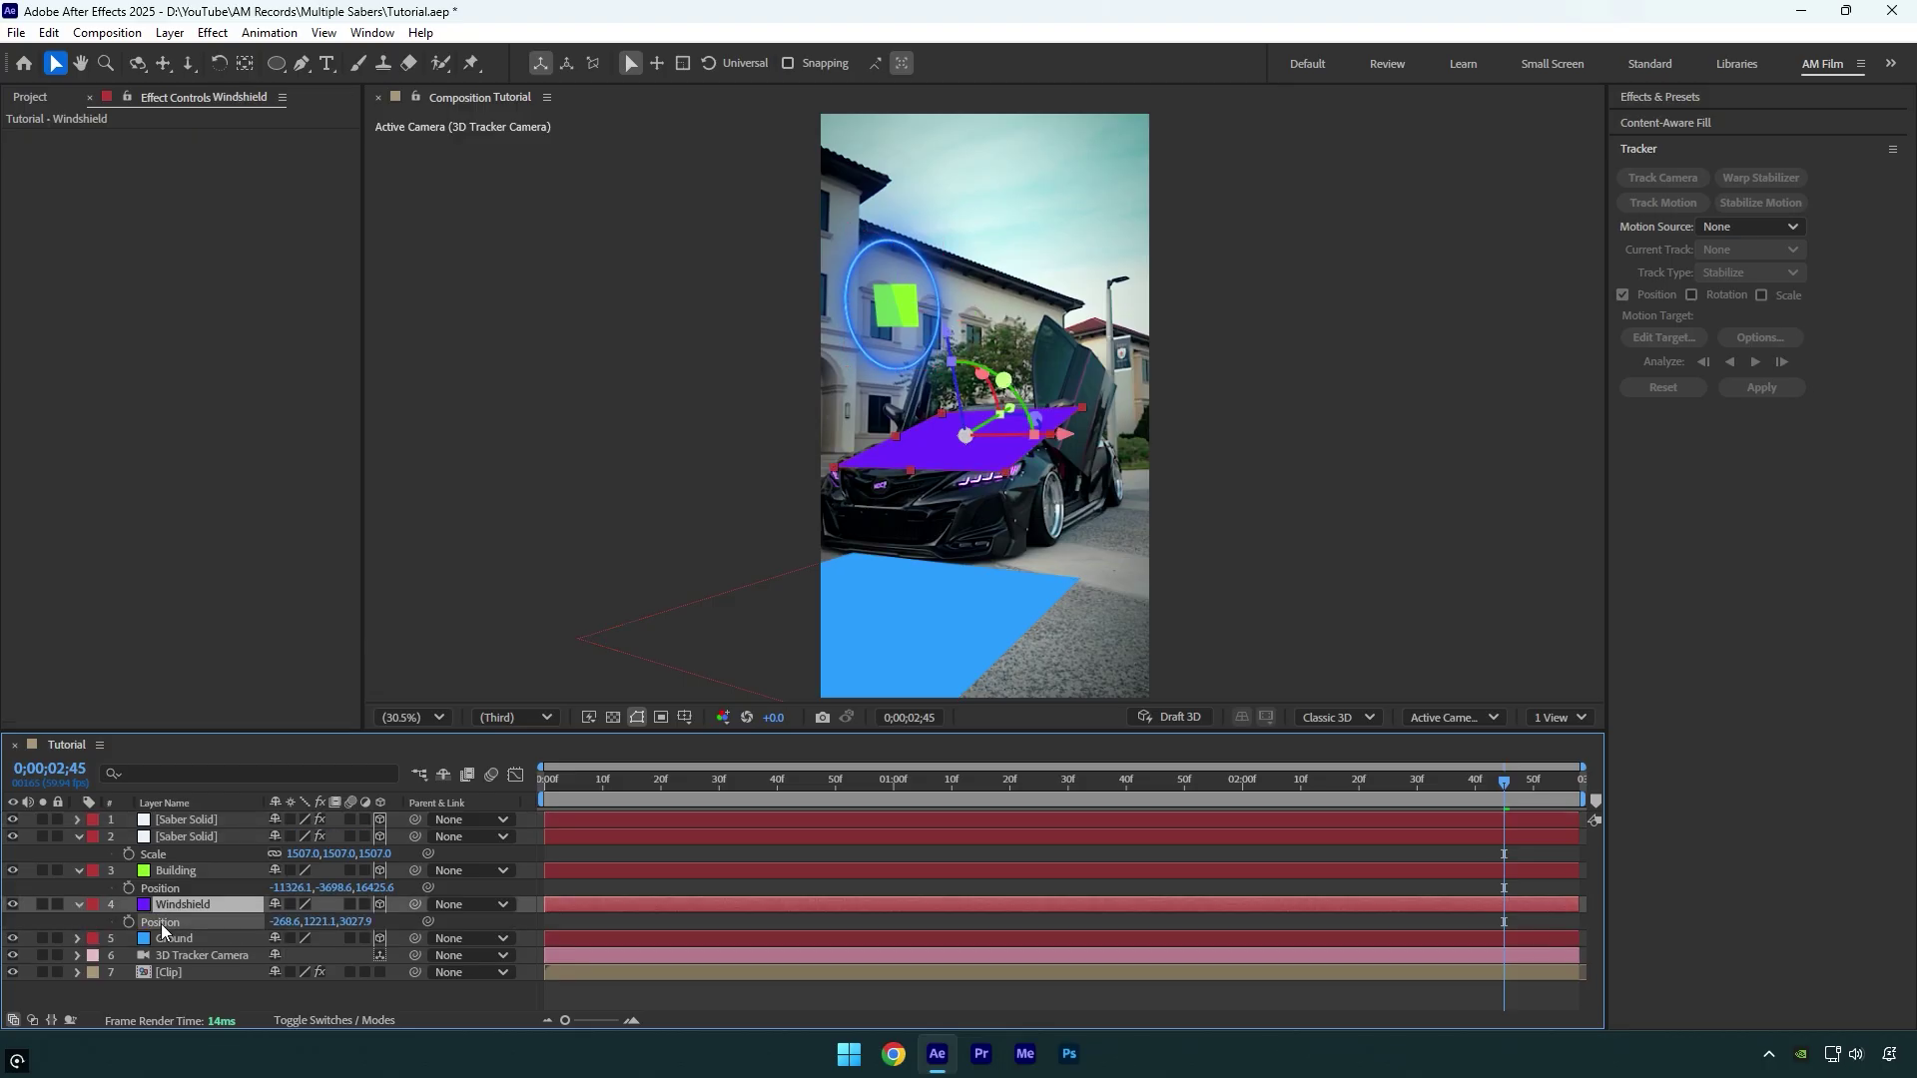
Scale the duplicate ring to 507% and tilt it flat around the windshield
left_click(202, 821)
key("s")
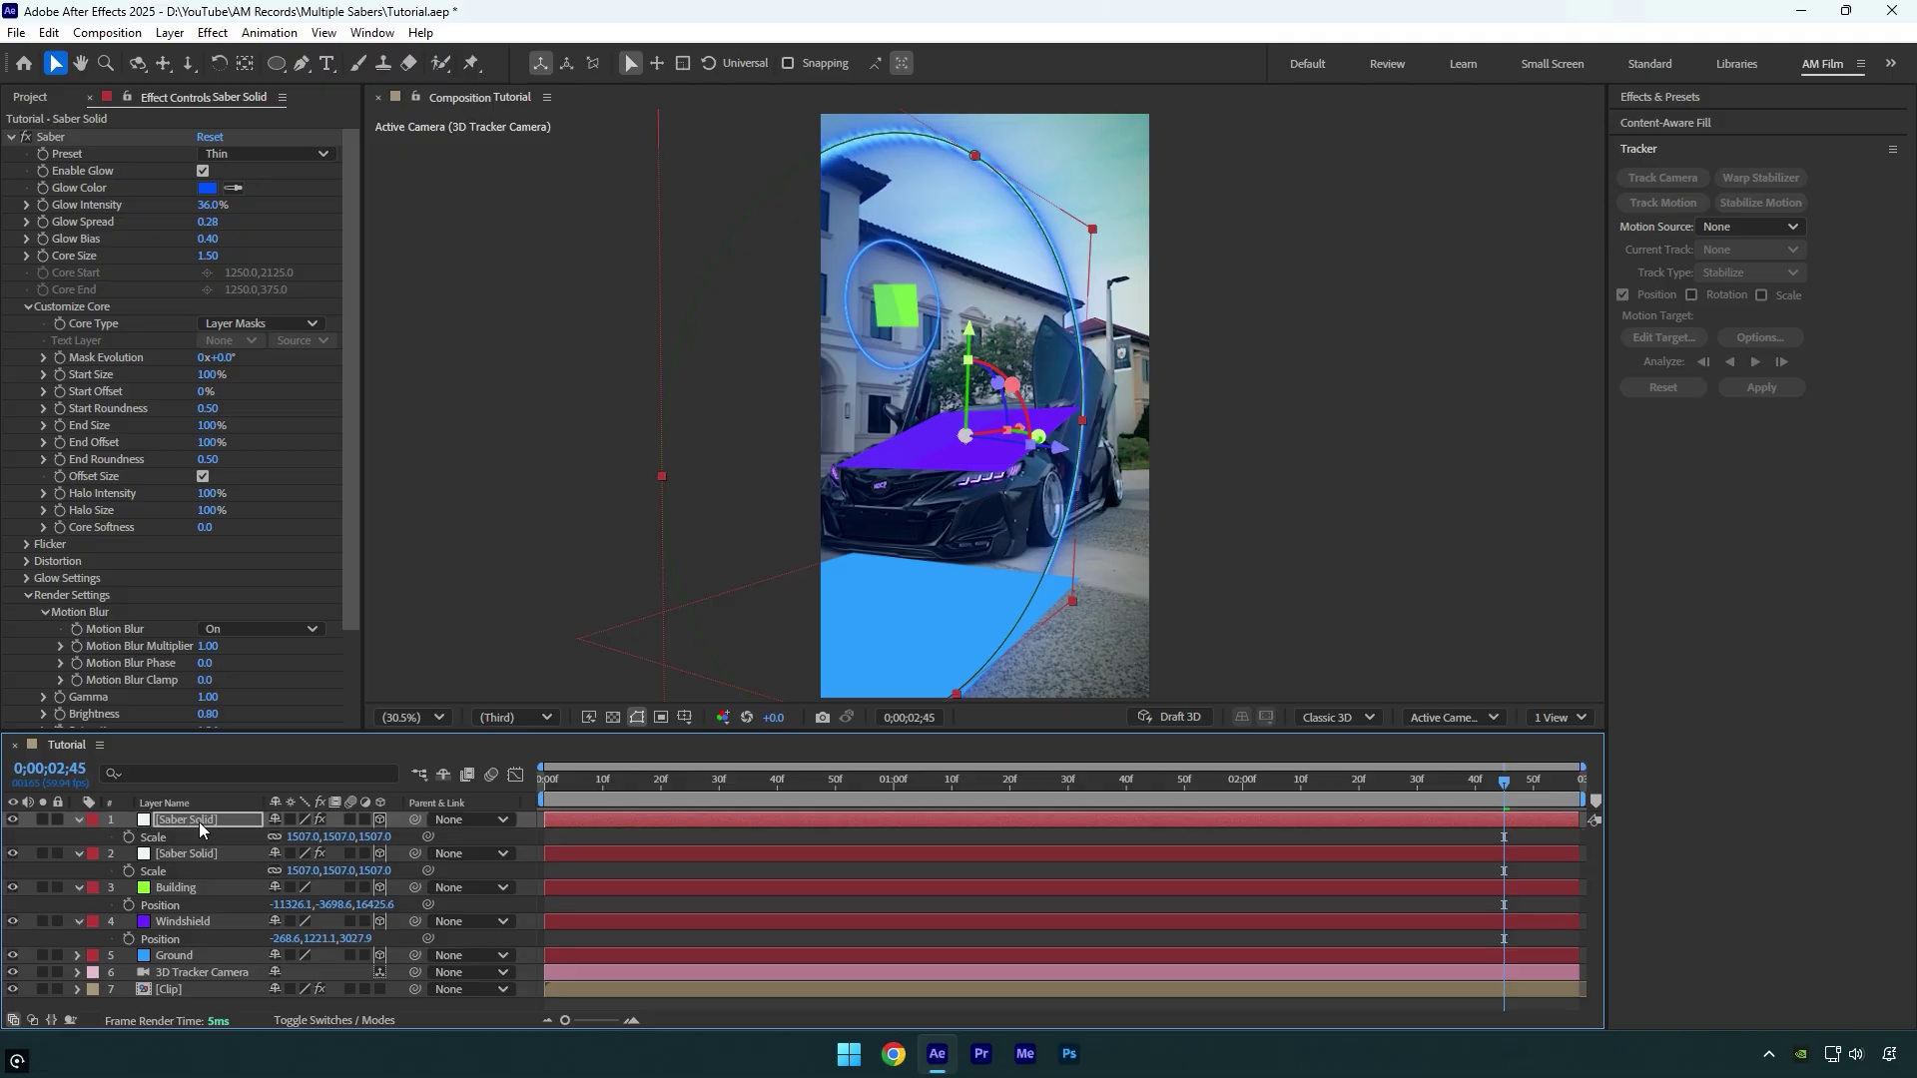
left_click(298, 836)
type("507")
key("Return")
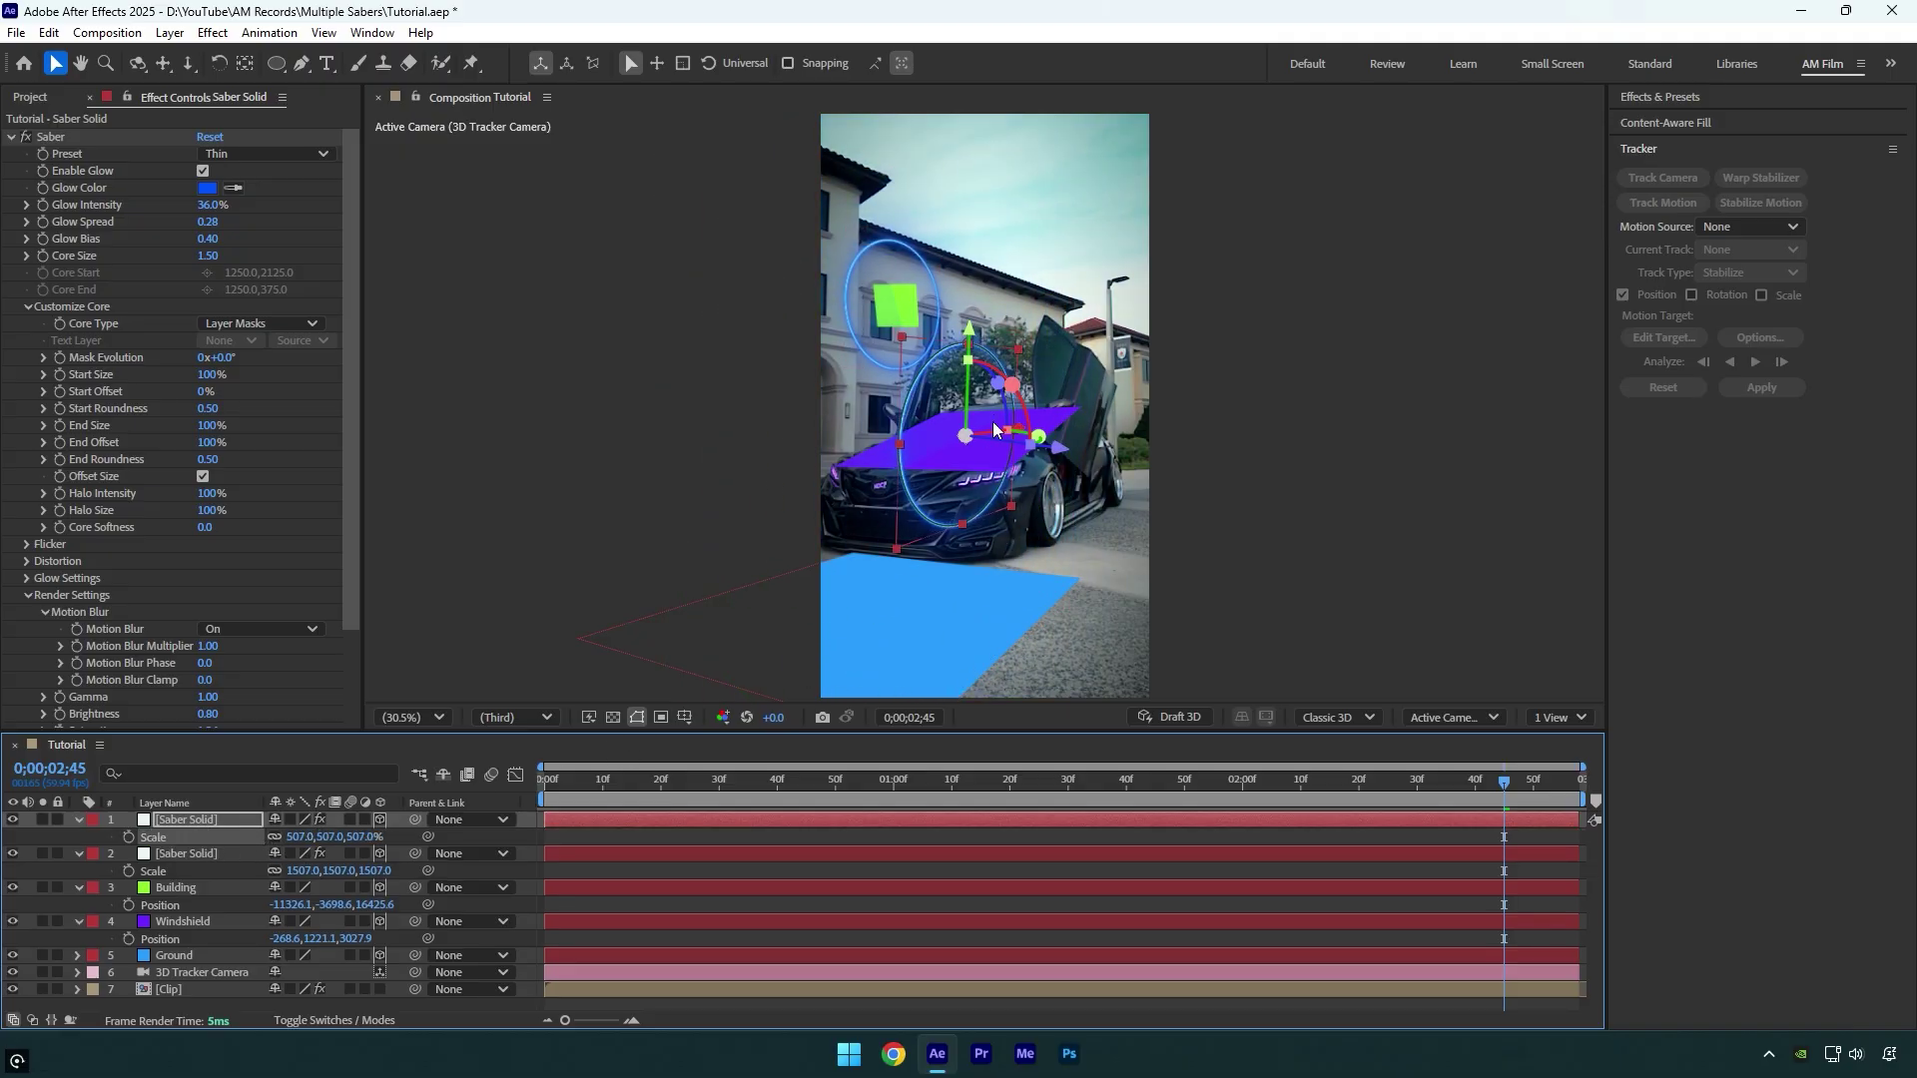
left_click_drag(1012, 384, 945, 313)
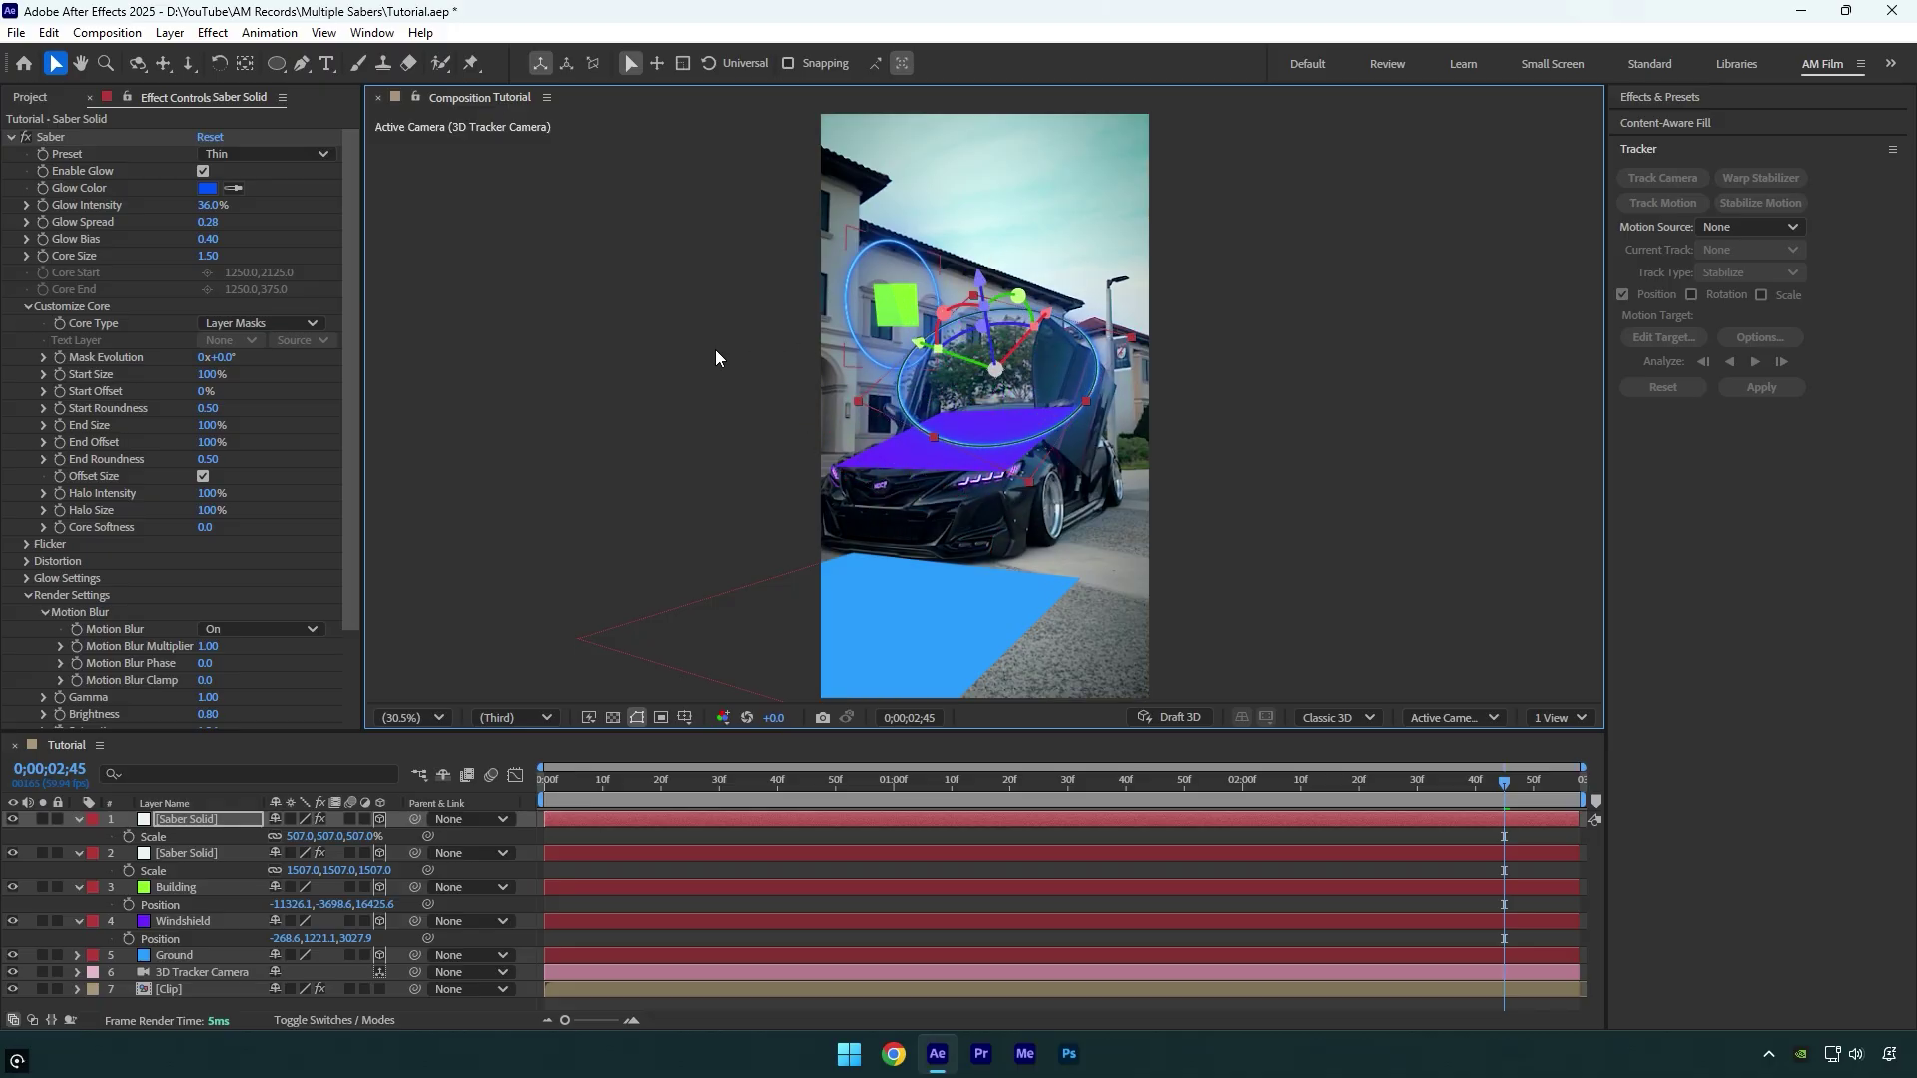
Change the duplicate's Glow Color to magenta and preview the composition
left_click(207, 188)
left_click_drag(996, 478, 1017, 427)
left_click(1184, 405)
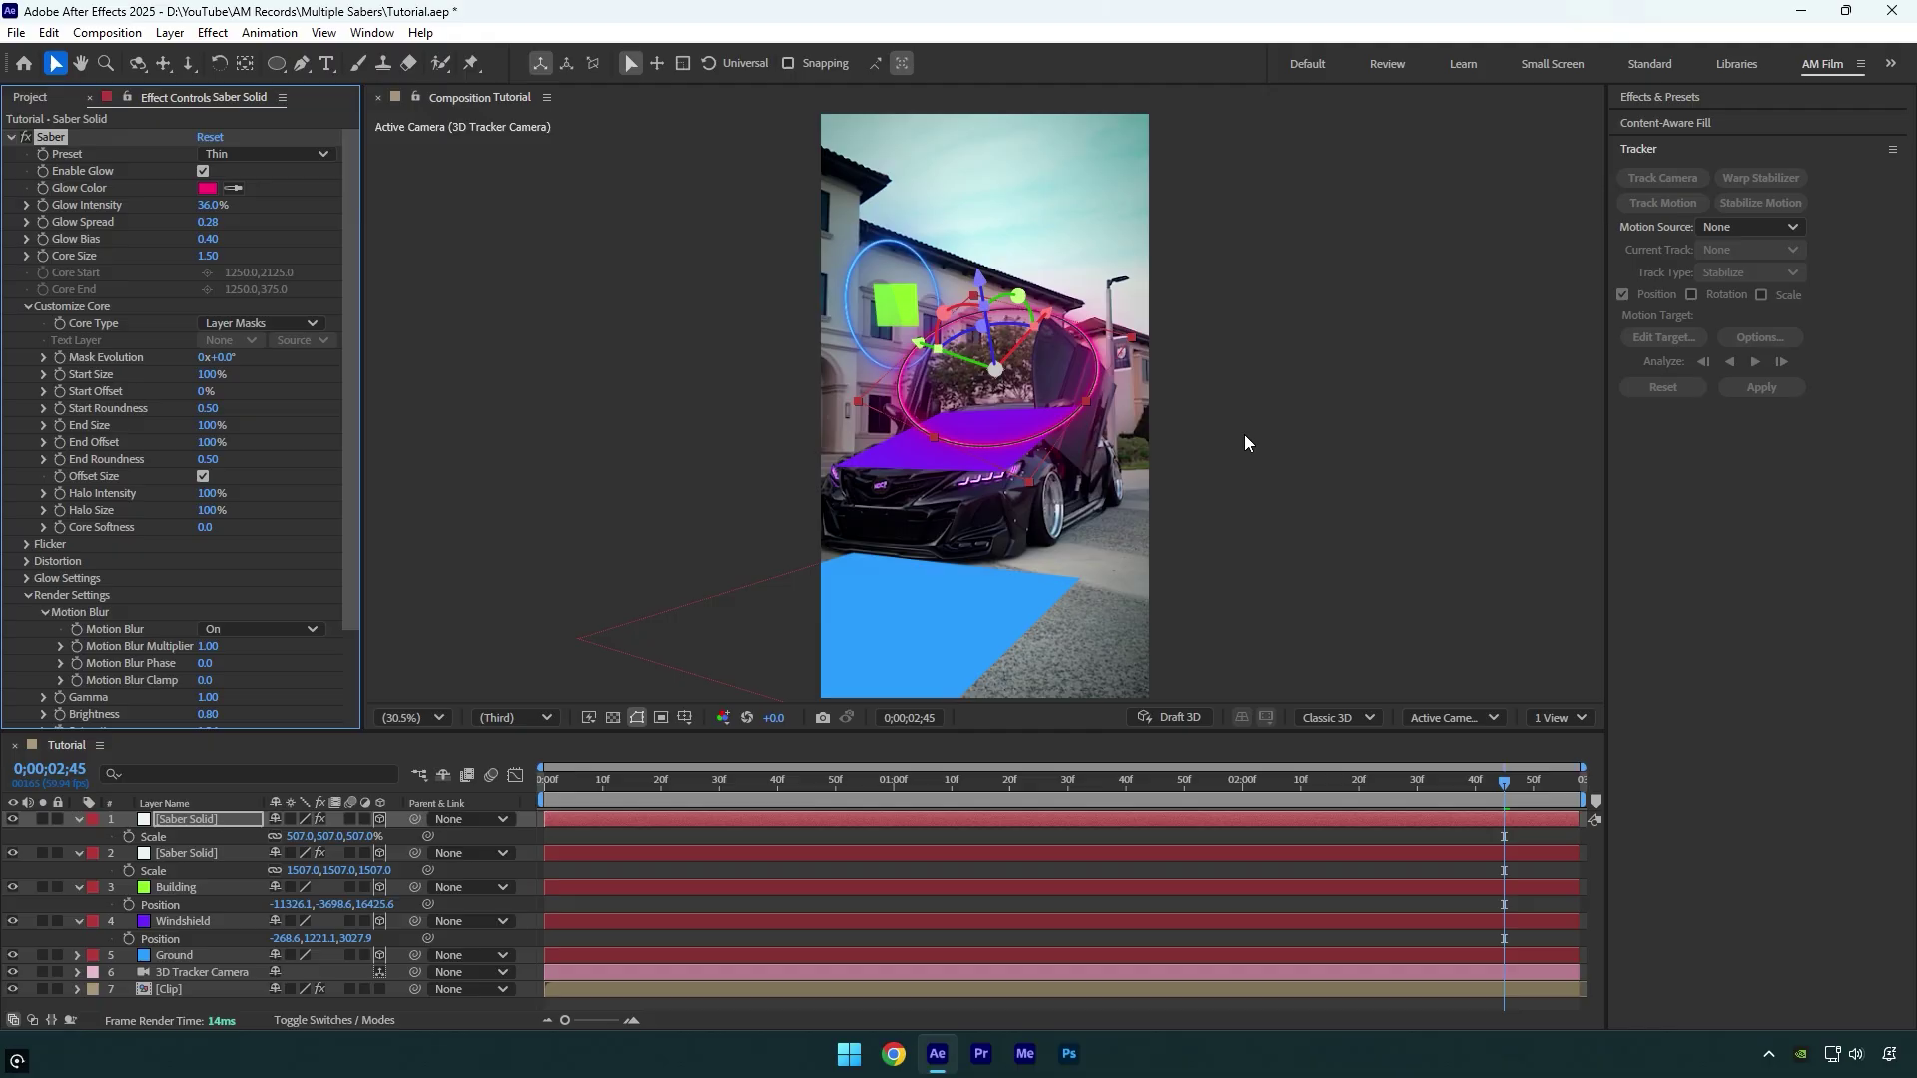
key("space")
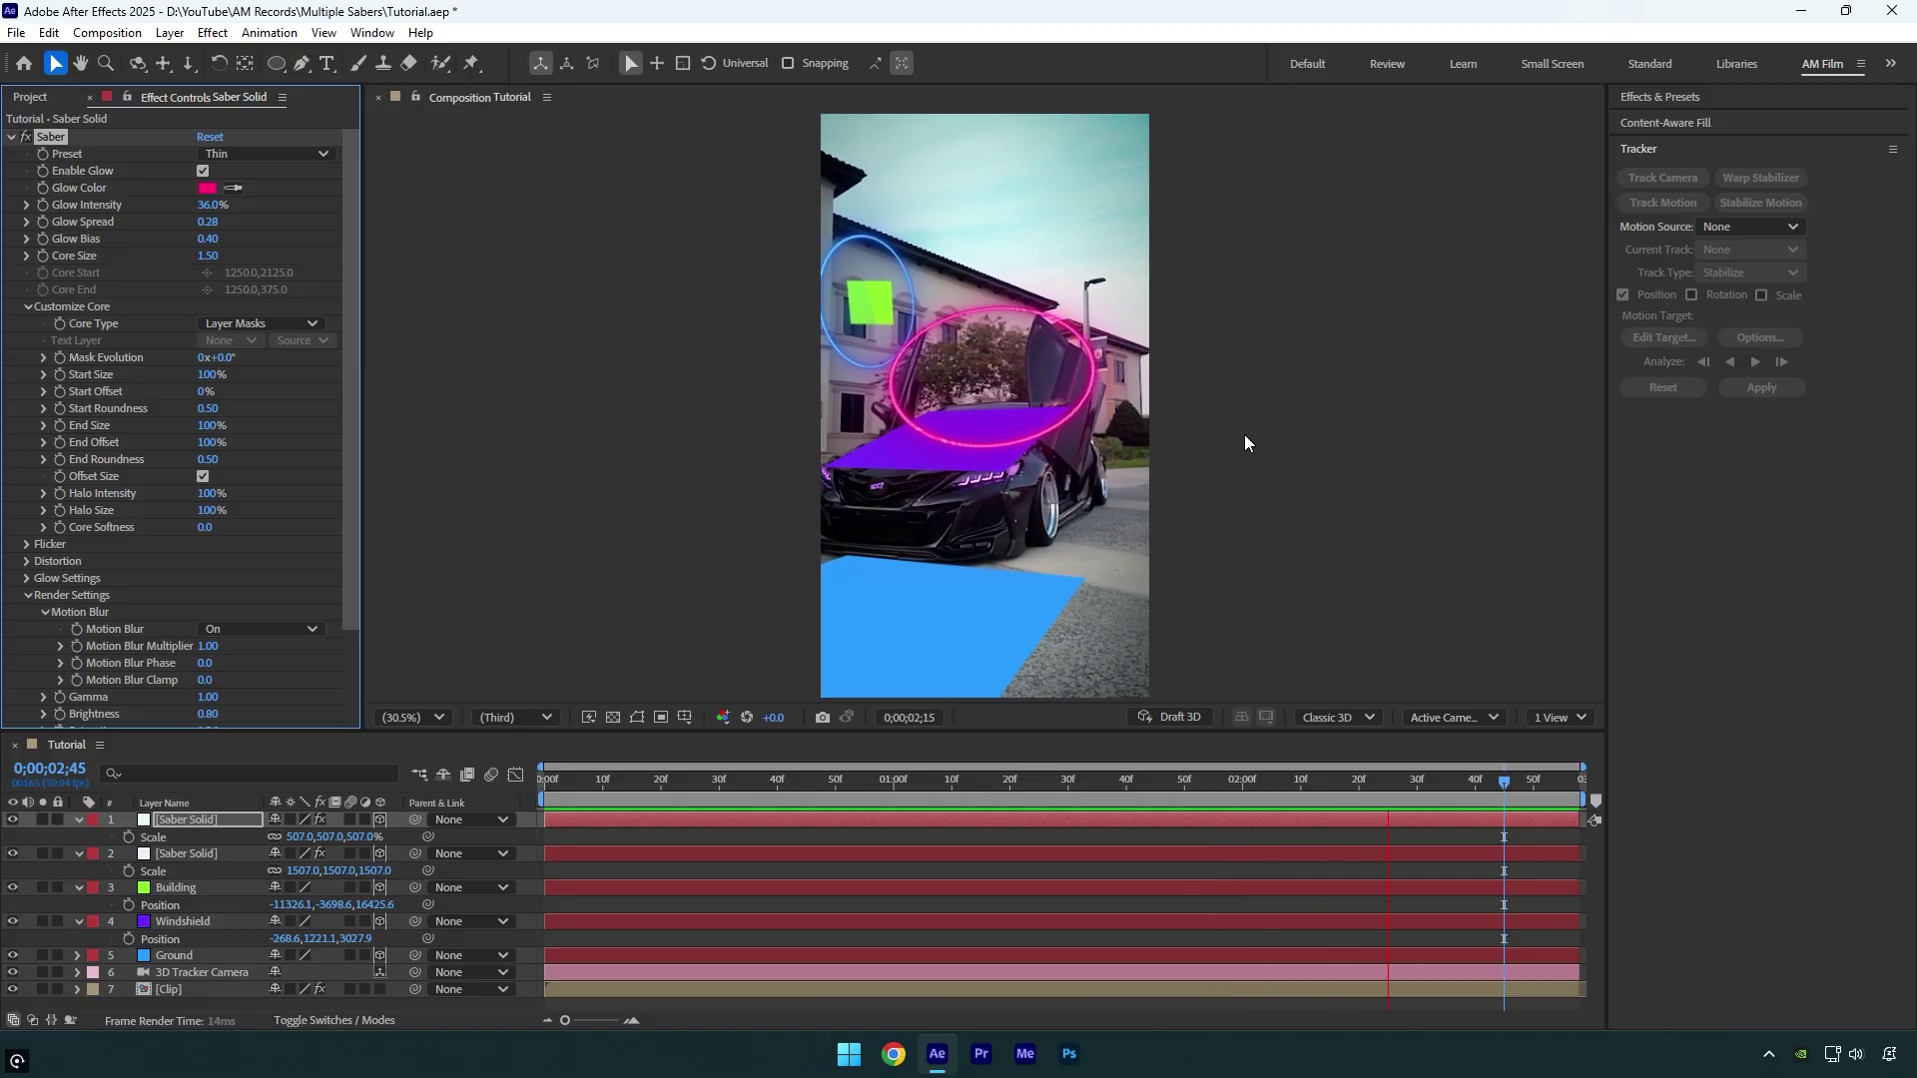
Duplicate the pink saber layer and reveal the Ground layer's Position
key("space")
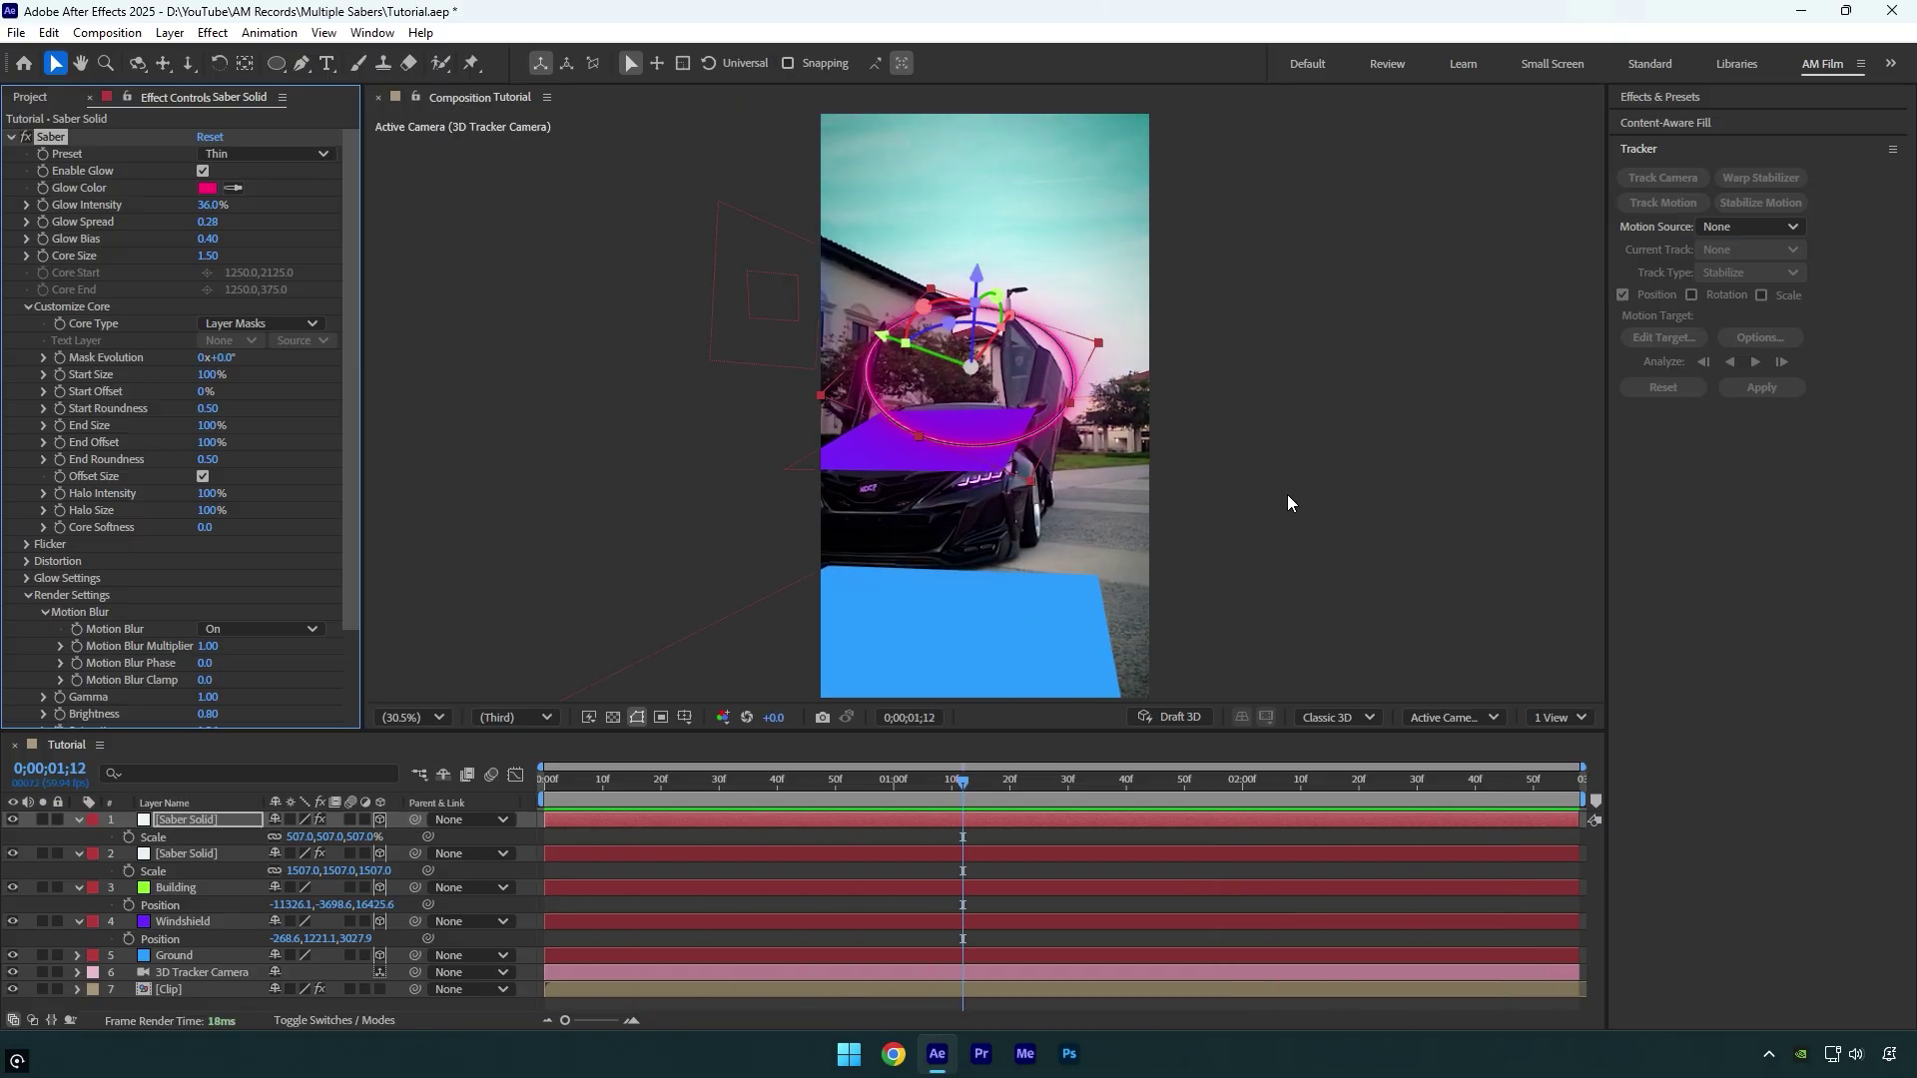
left_click(212, 817)
key("ctrl+d")
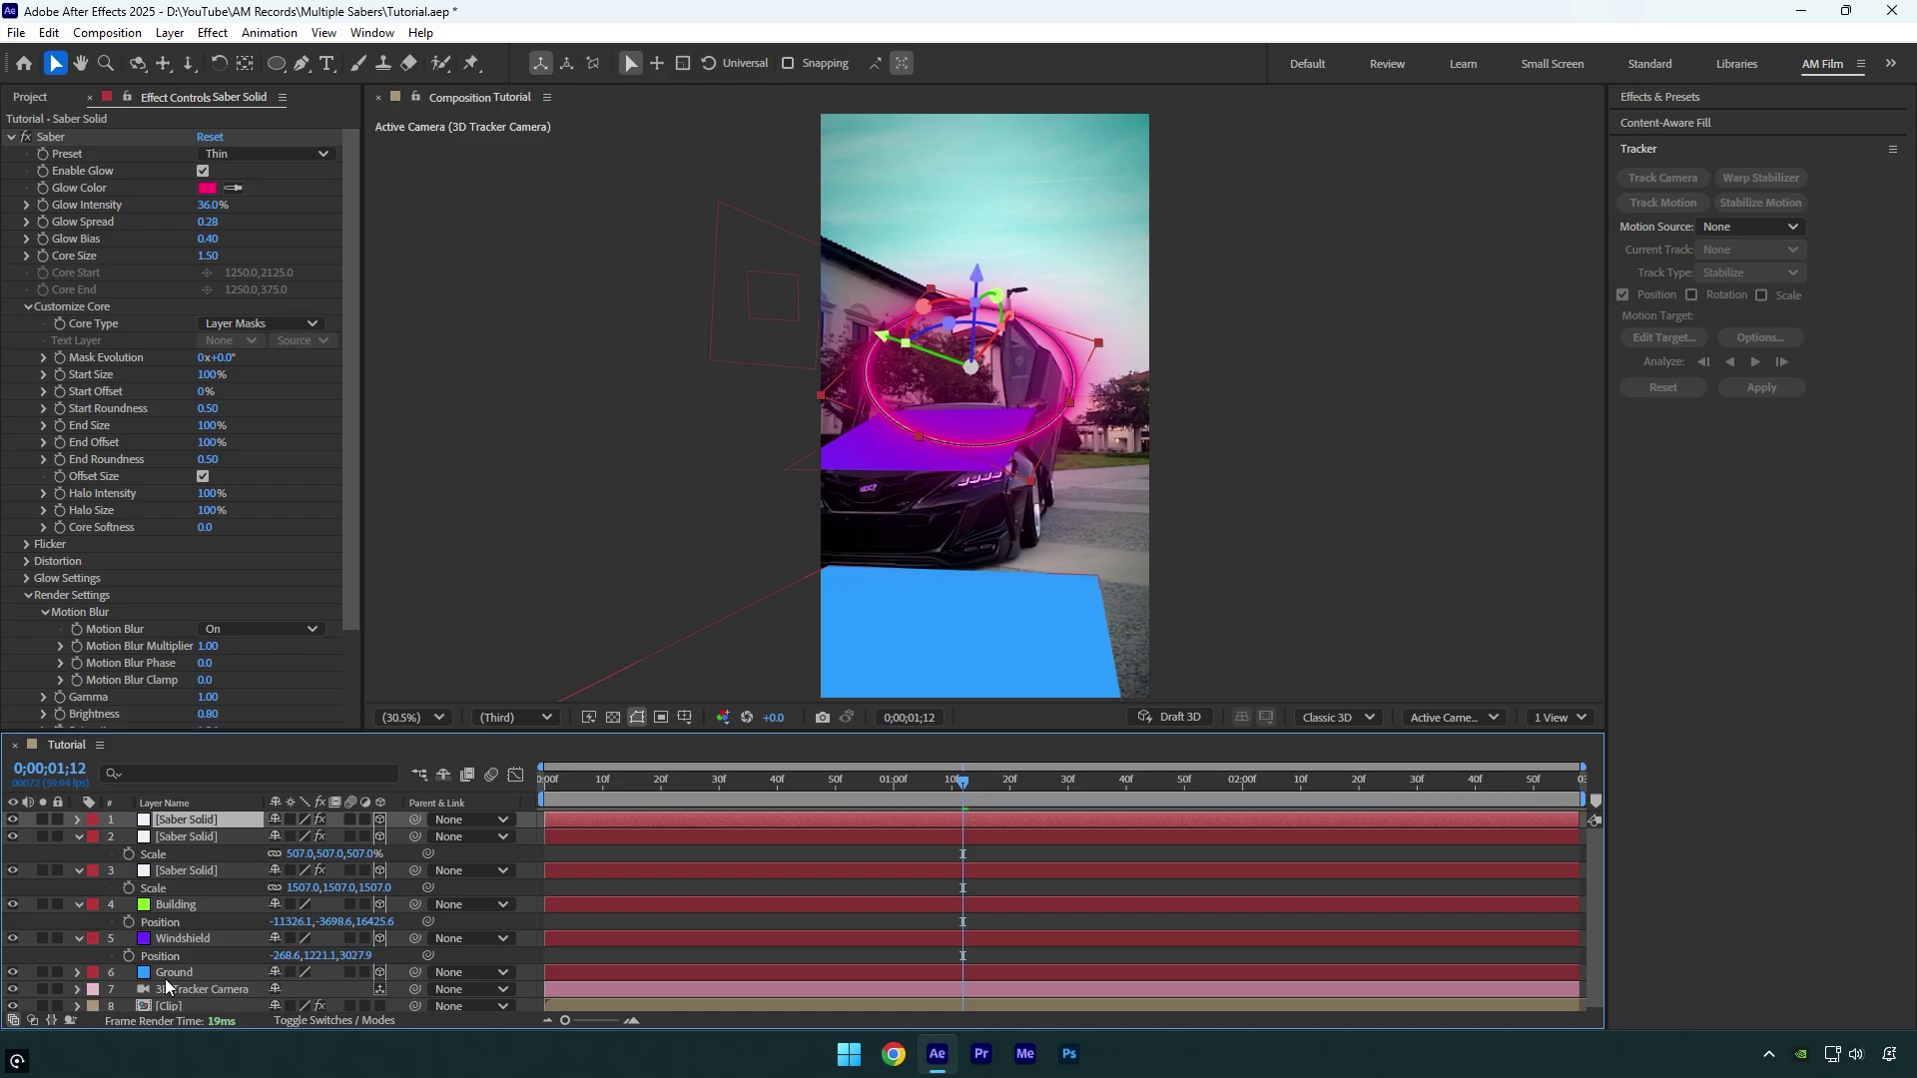
left_click(165, 976)
key("p")
Shrink the newest ring to 237% scale and move it onto the car's front
left_click(190, 819)
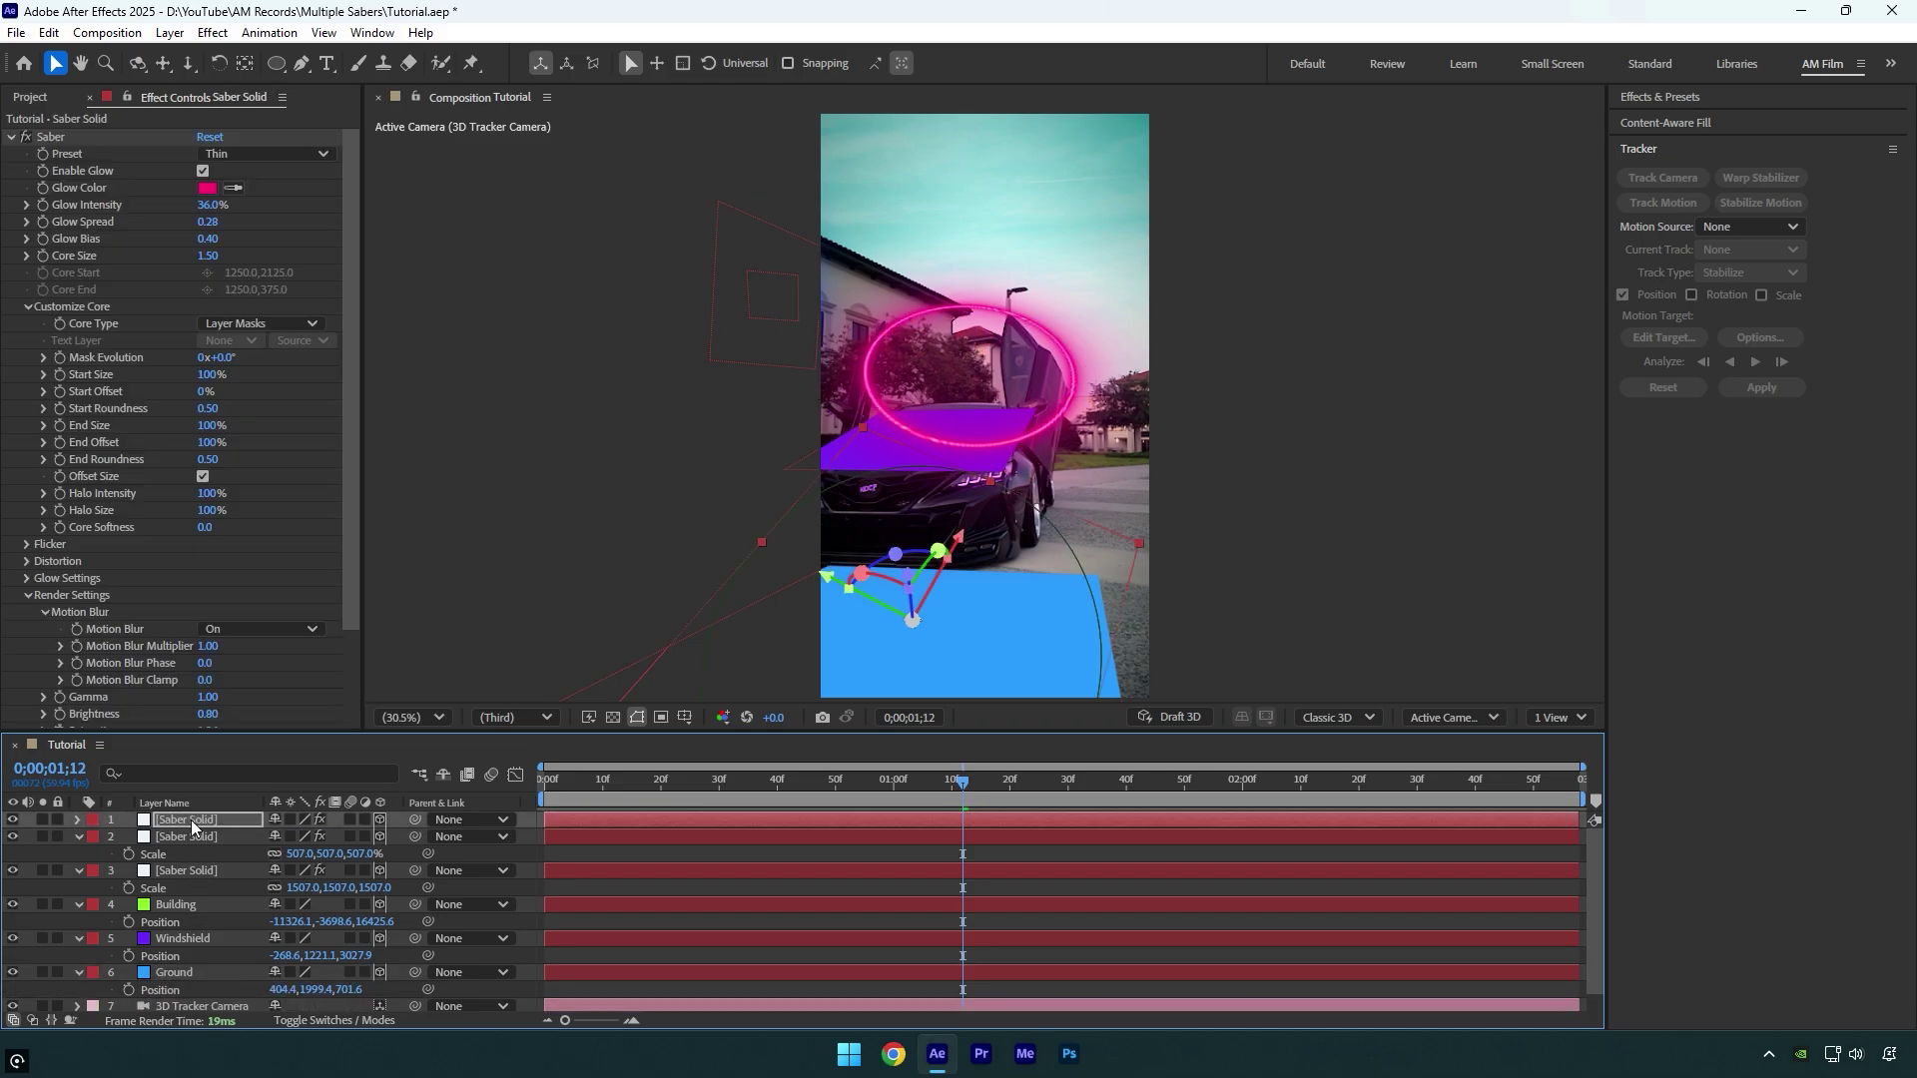
key("s")
left_click_drag(297, 839, 160, 839)
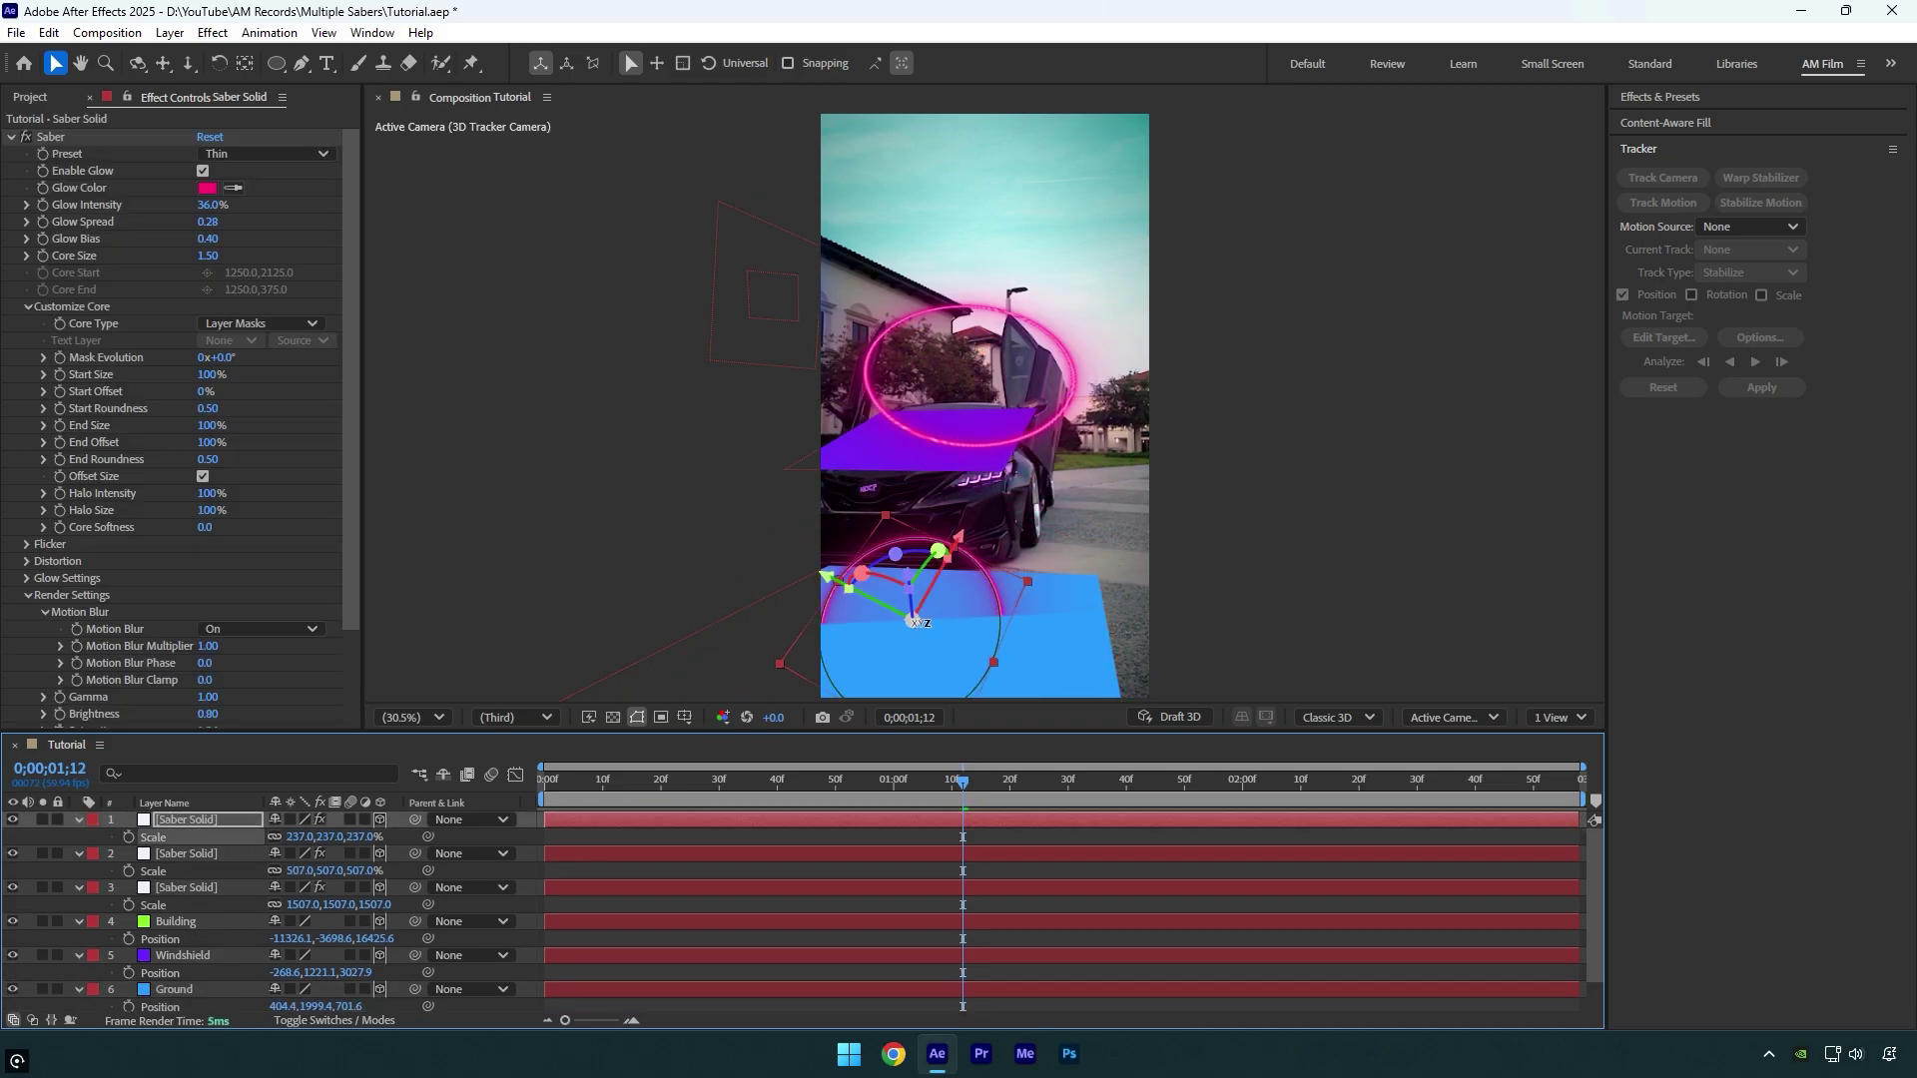
left_click_drag(949, 528, 986, 432)
Set the new ring's Glow Color to white and preview the composition
left_click(207, 188)
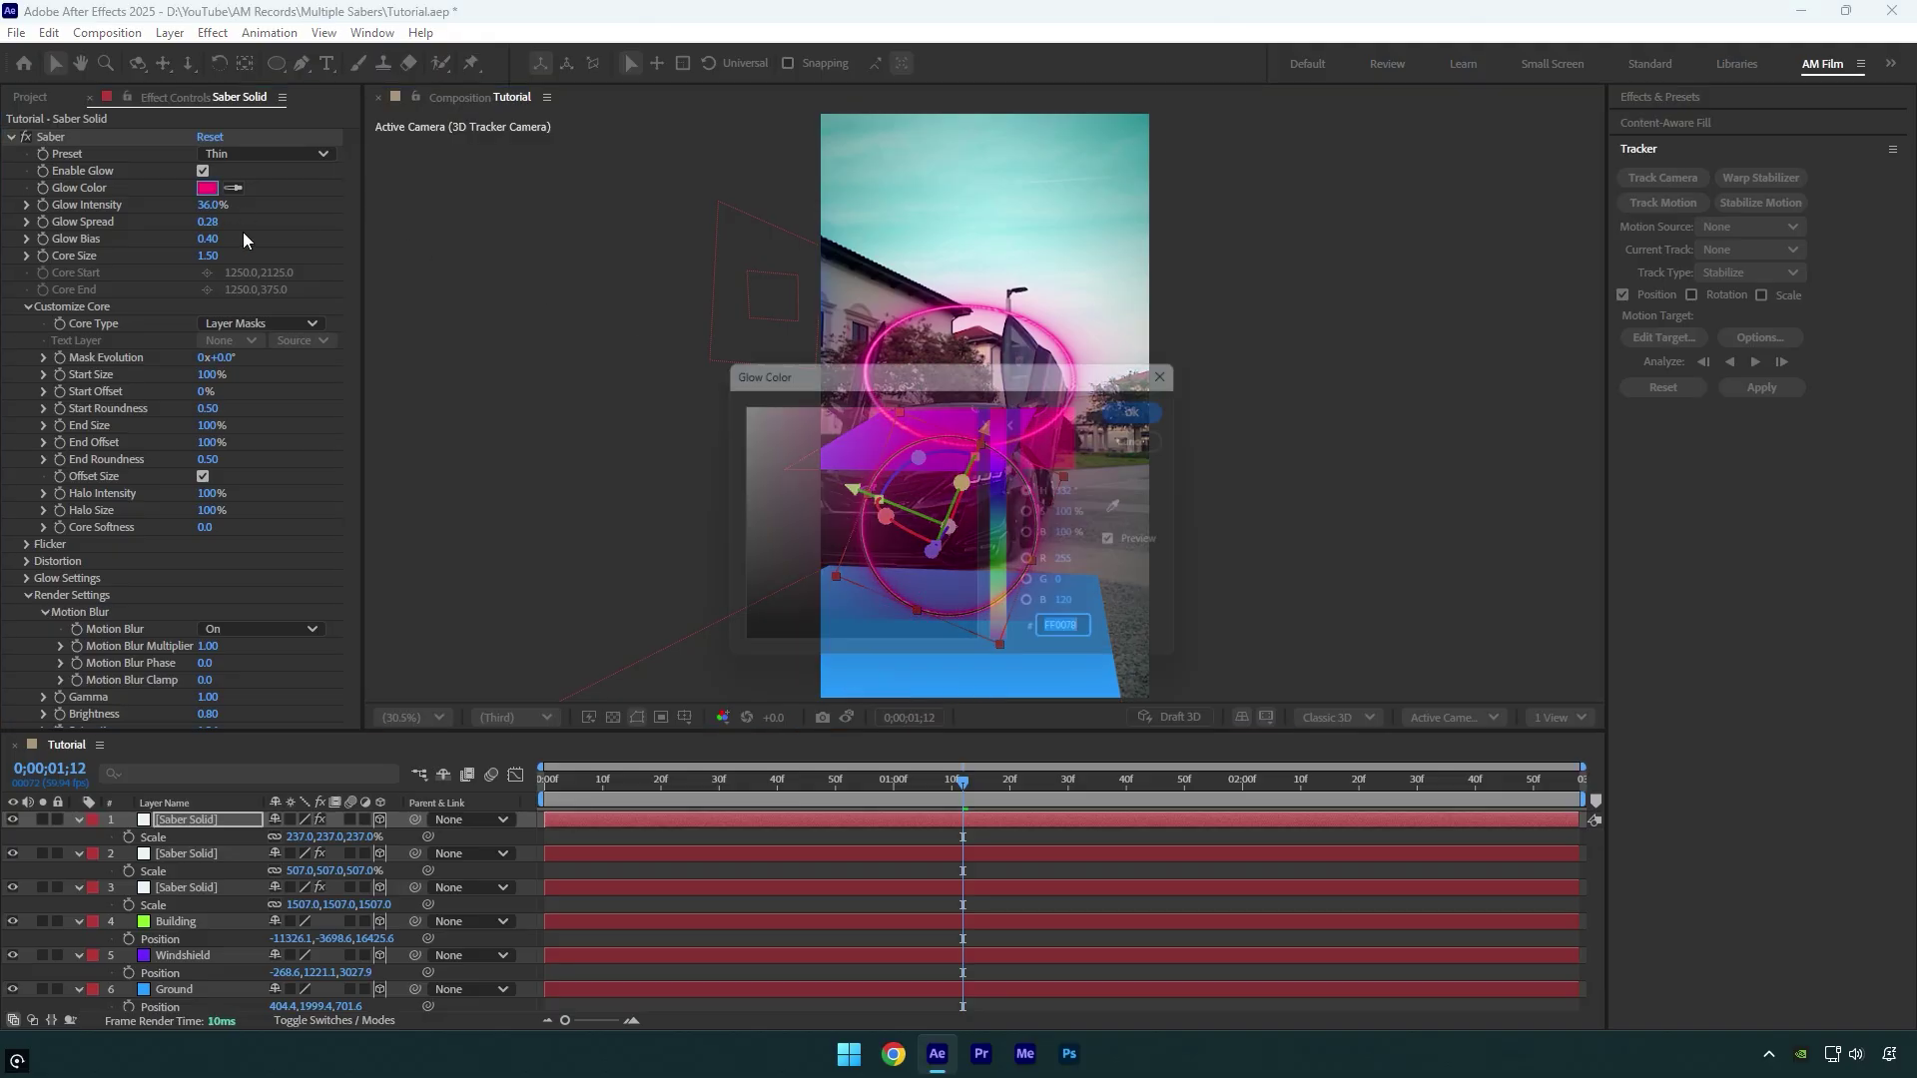
left_click_drag(759, 419, 645, 343)
left_click(1146, 405)
left_click(1266, 491)
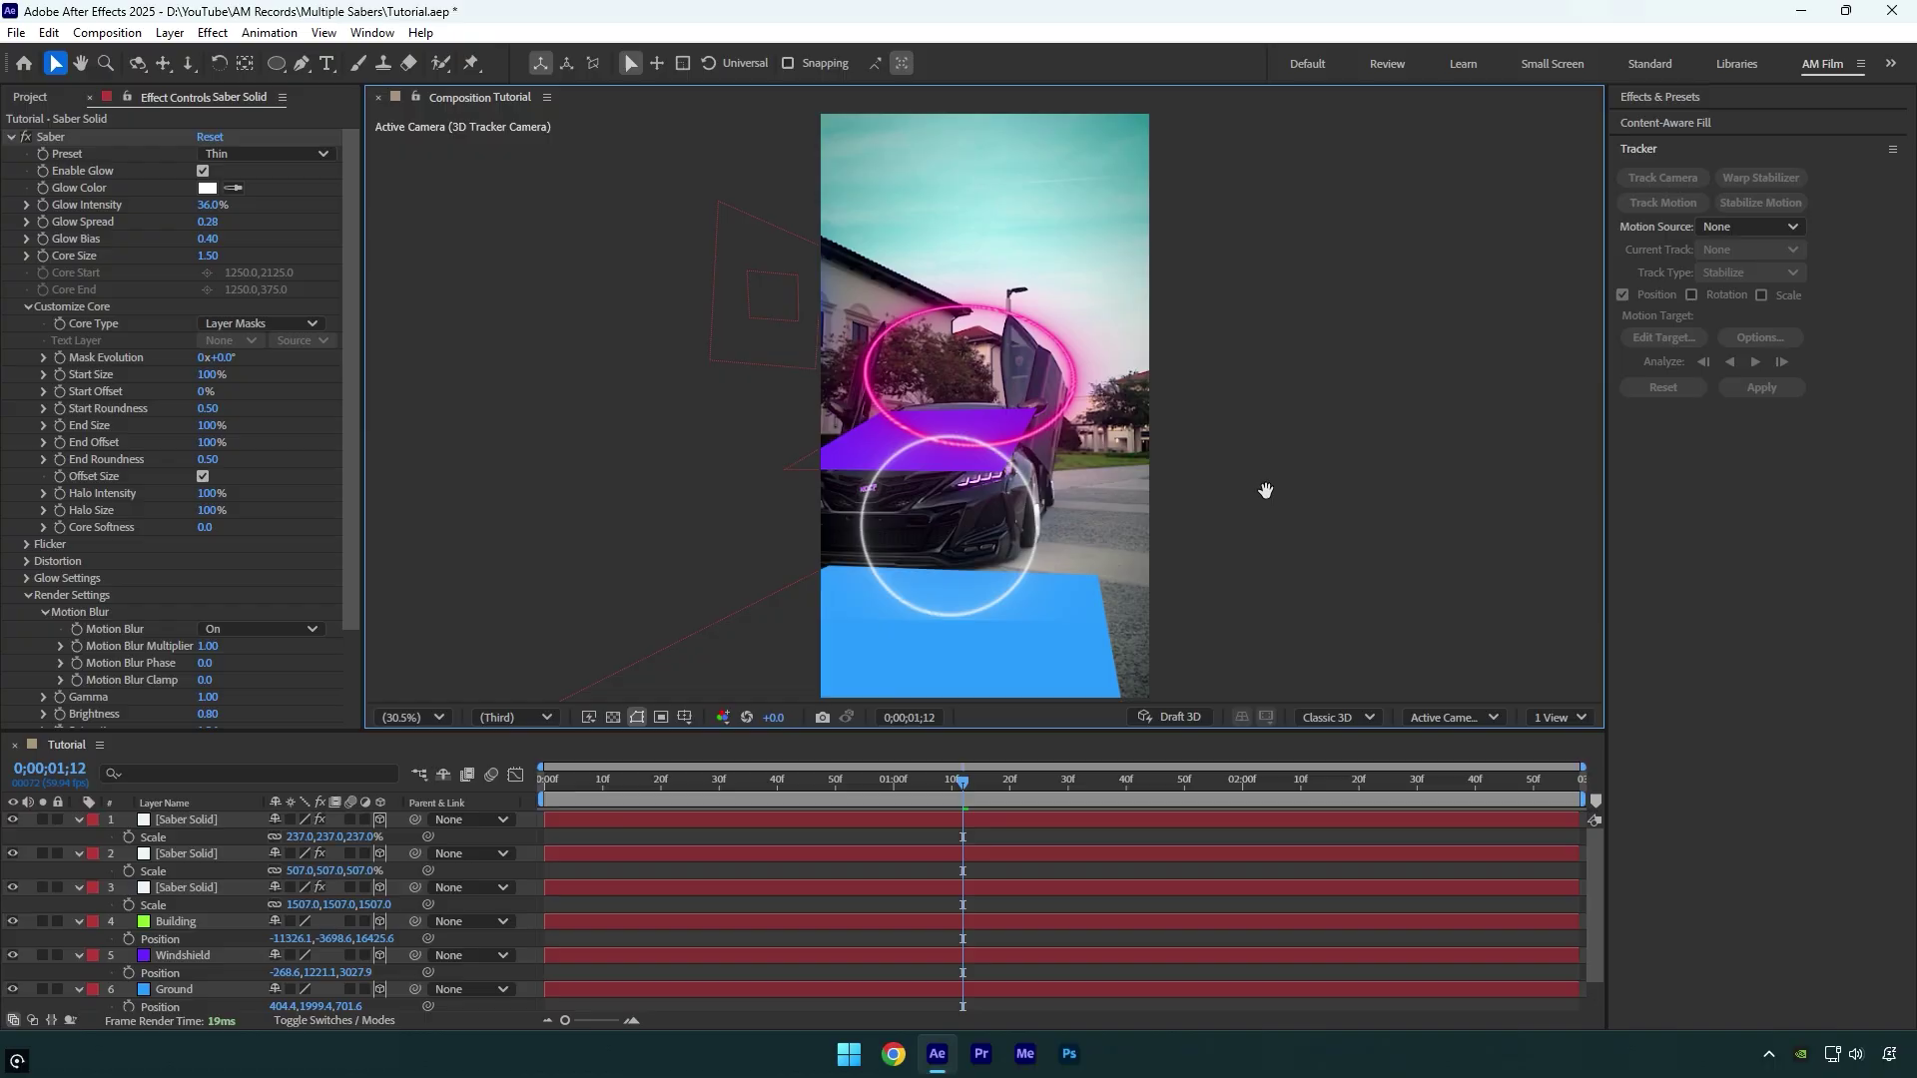
key("space")
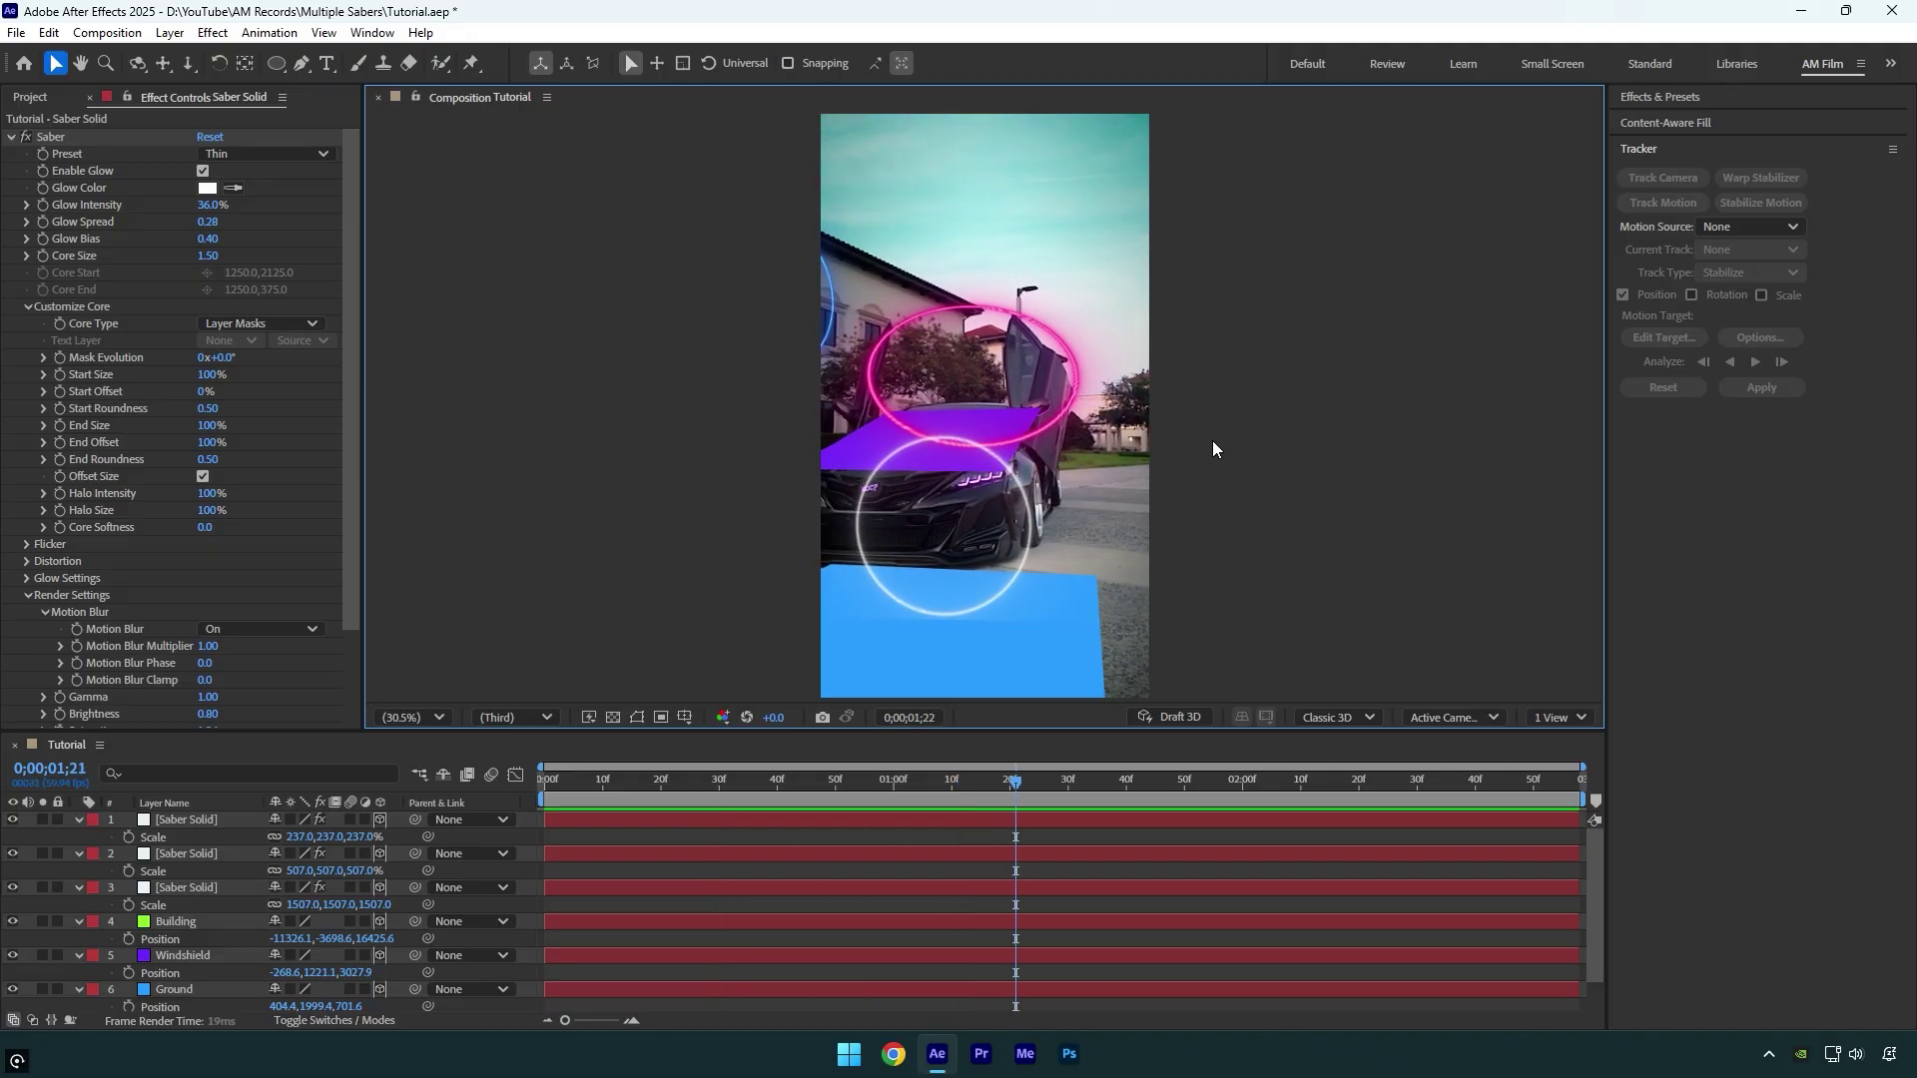
Hide the Building, Windshield and Ground layers, then preview and scrub to 0;00;02;28
key("space")
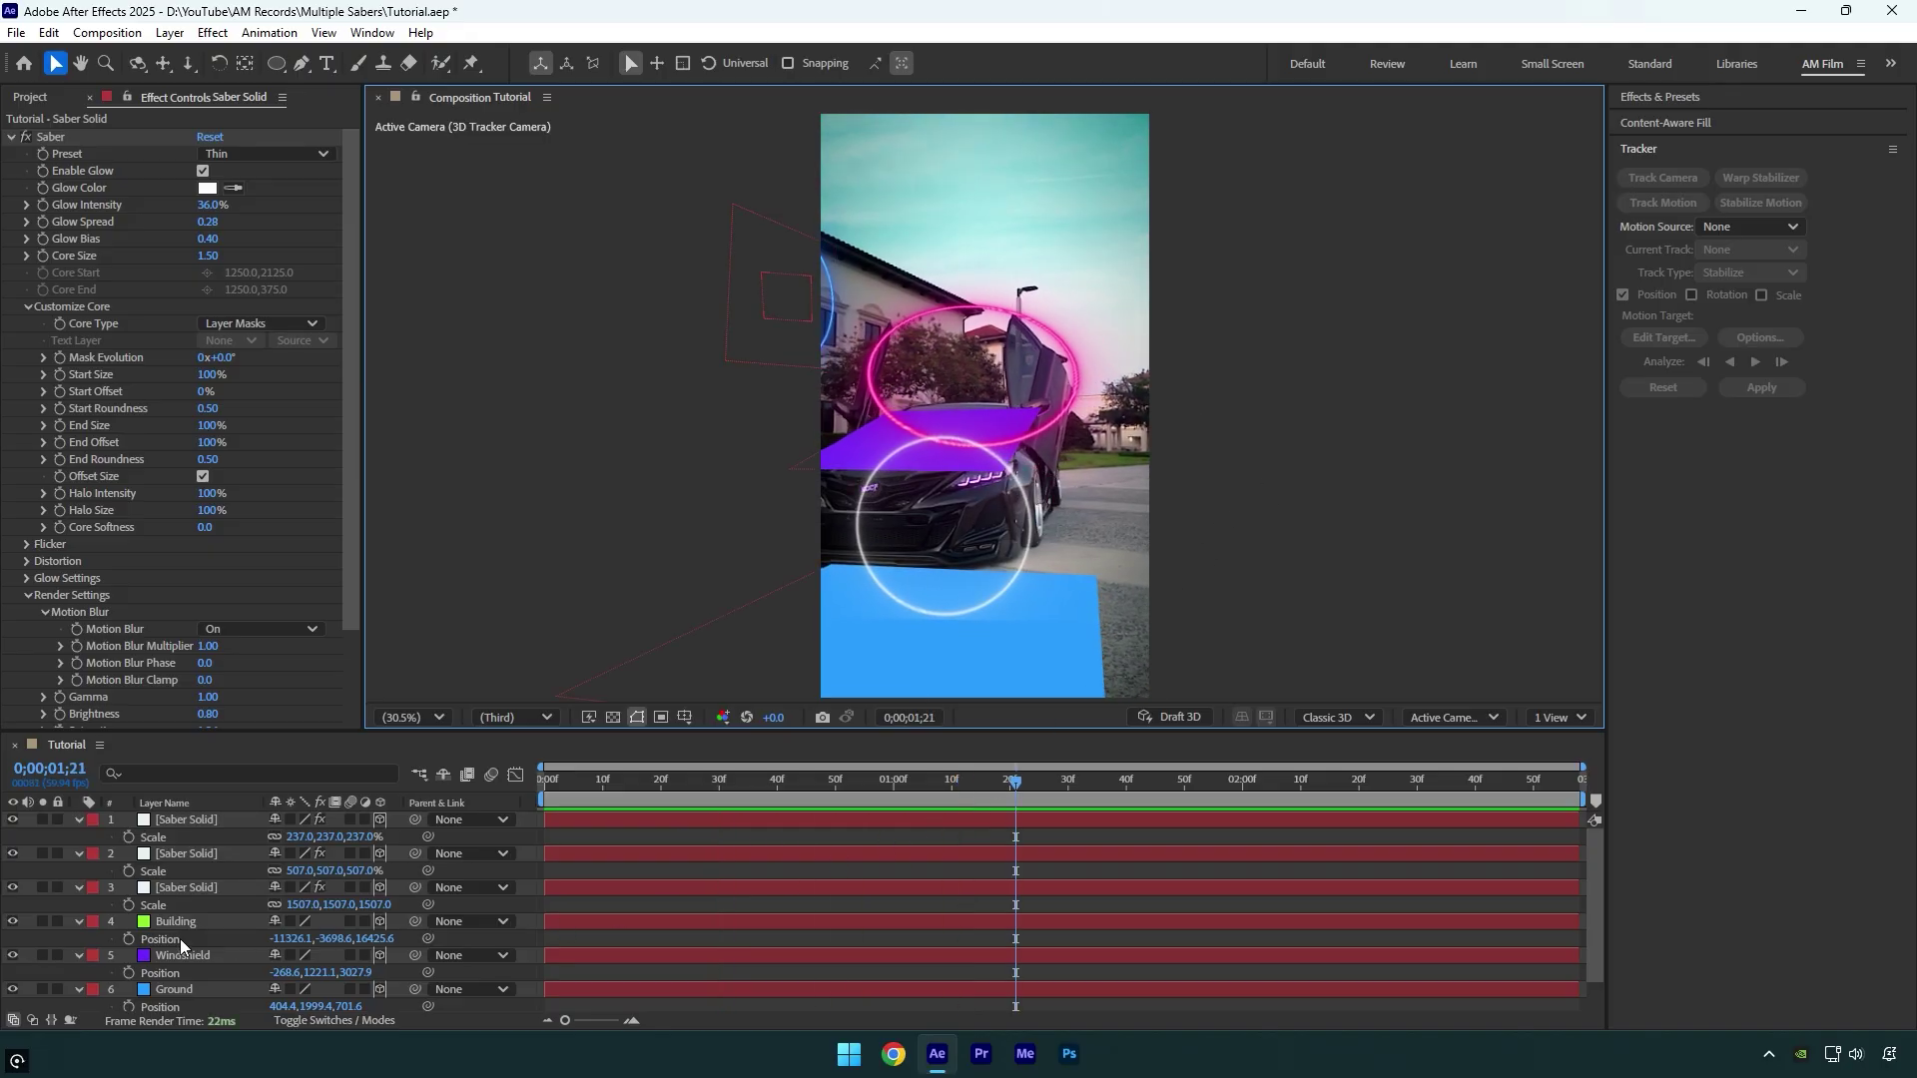
left_click_drag(14, 918, 16, 989)
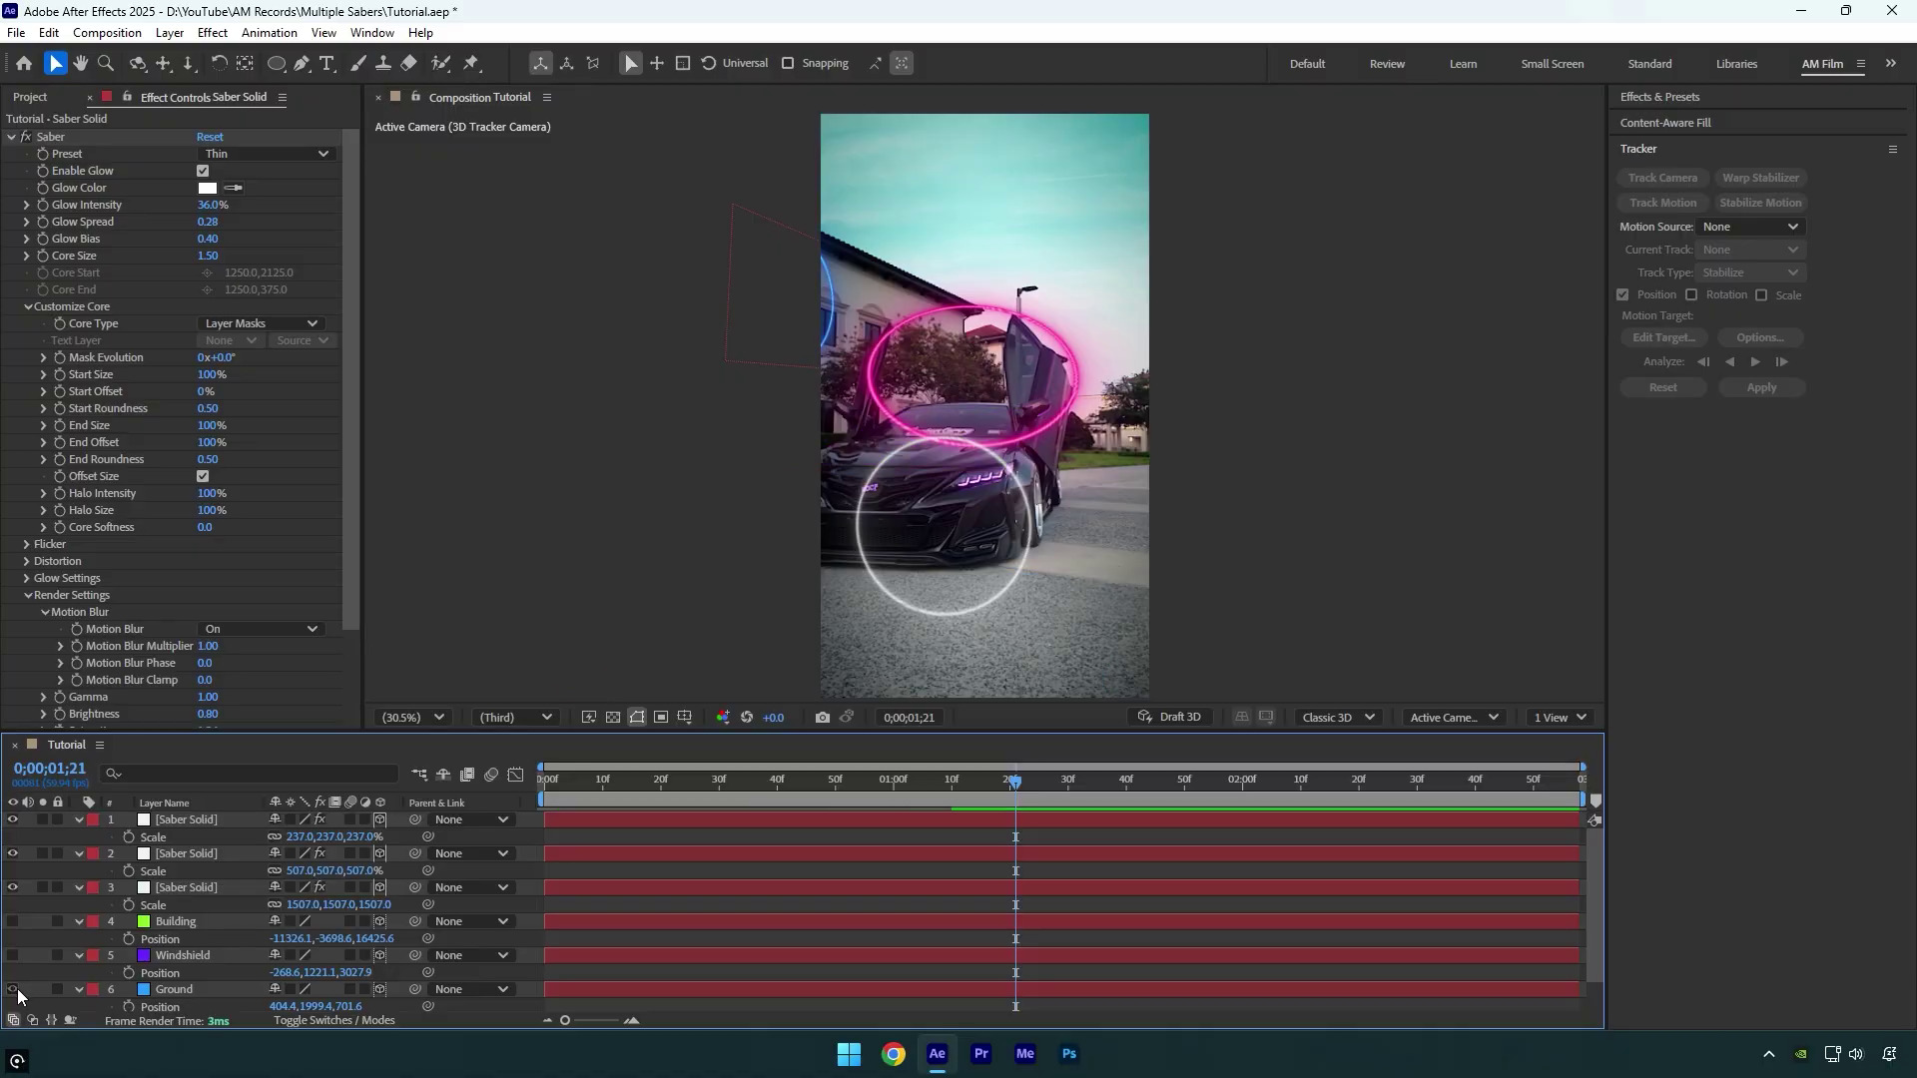
key("space")
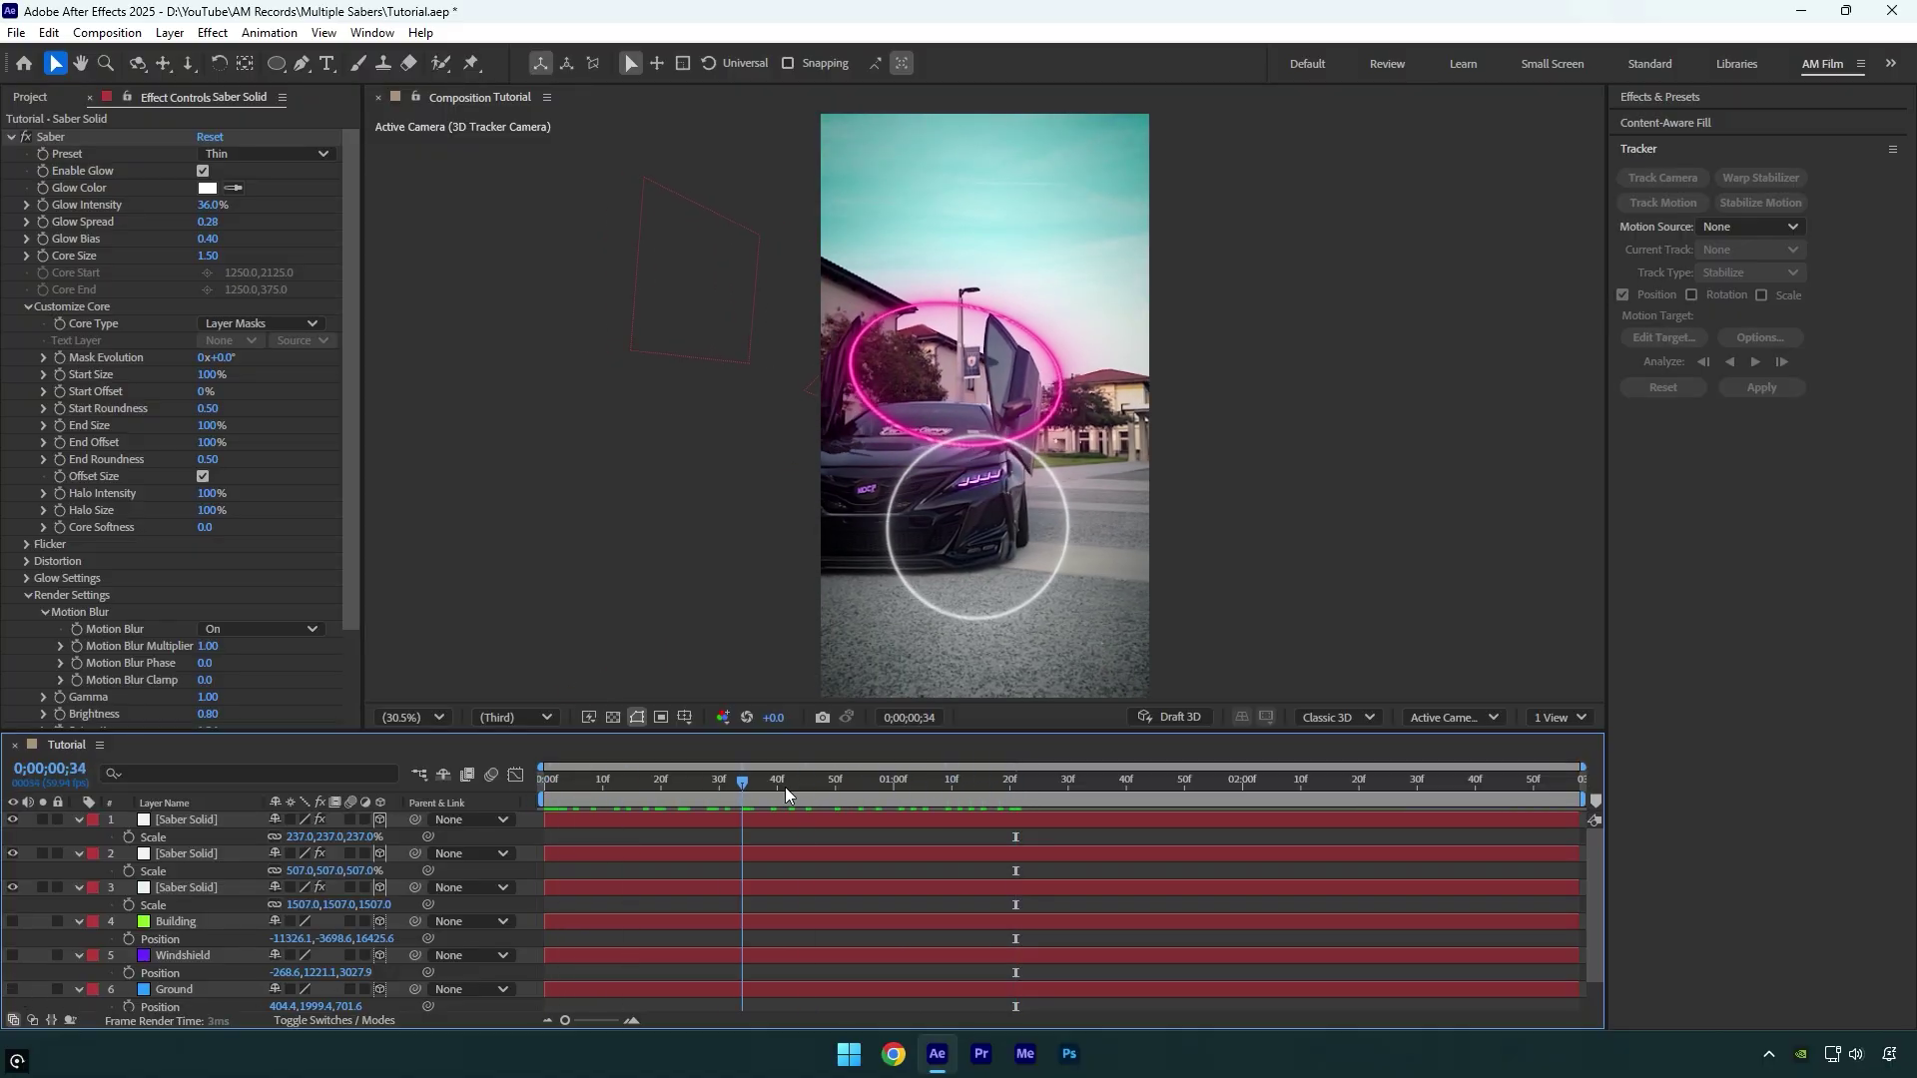
left_click(731, 780)
left_click_drag(731, 777, 1403, 764)
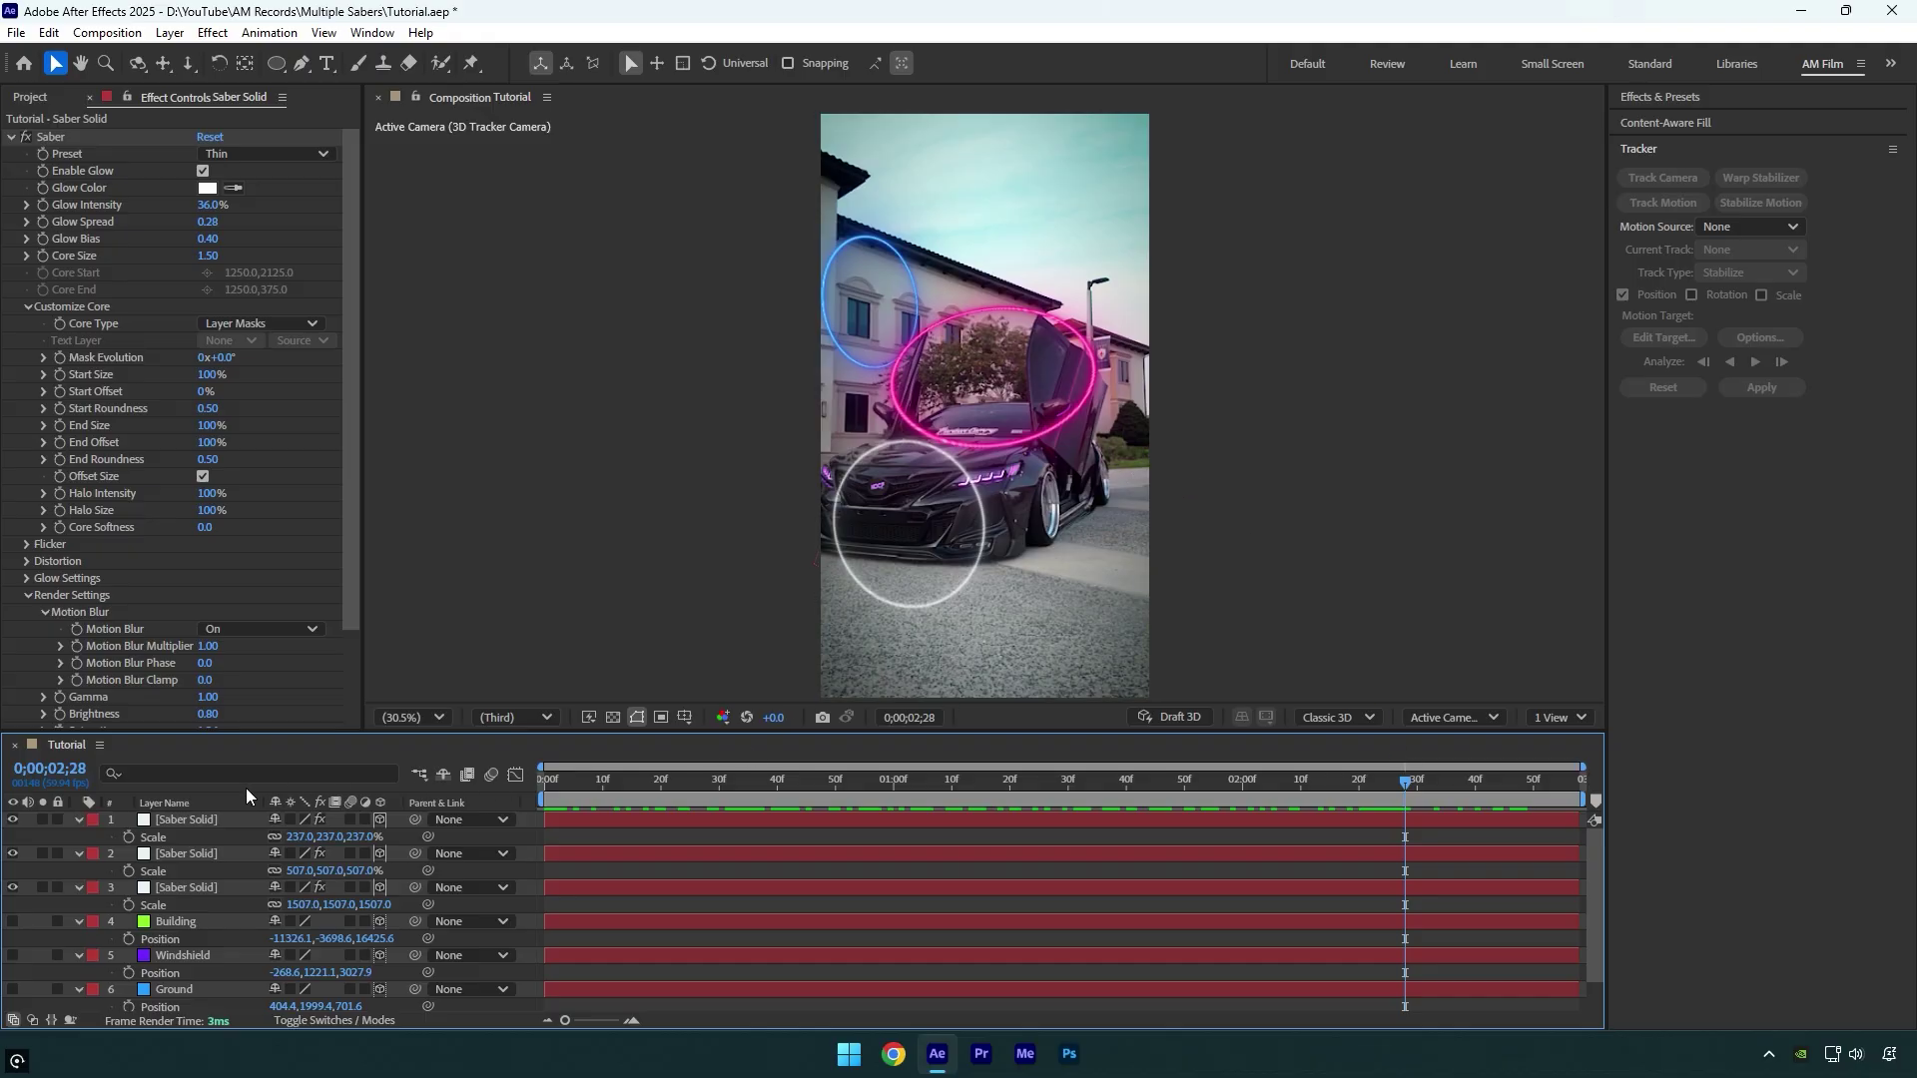
Reveal and select Mask 1 on the pink Saber Solid layer
left_click(176, 853)
key("m")
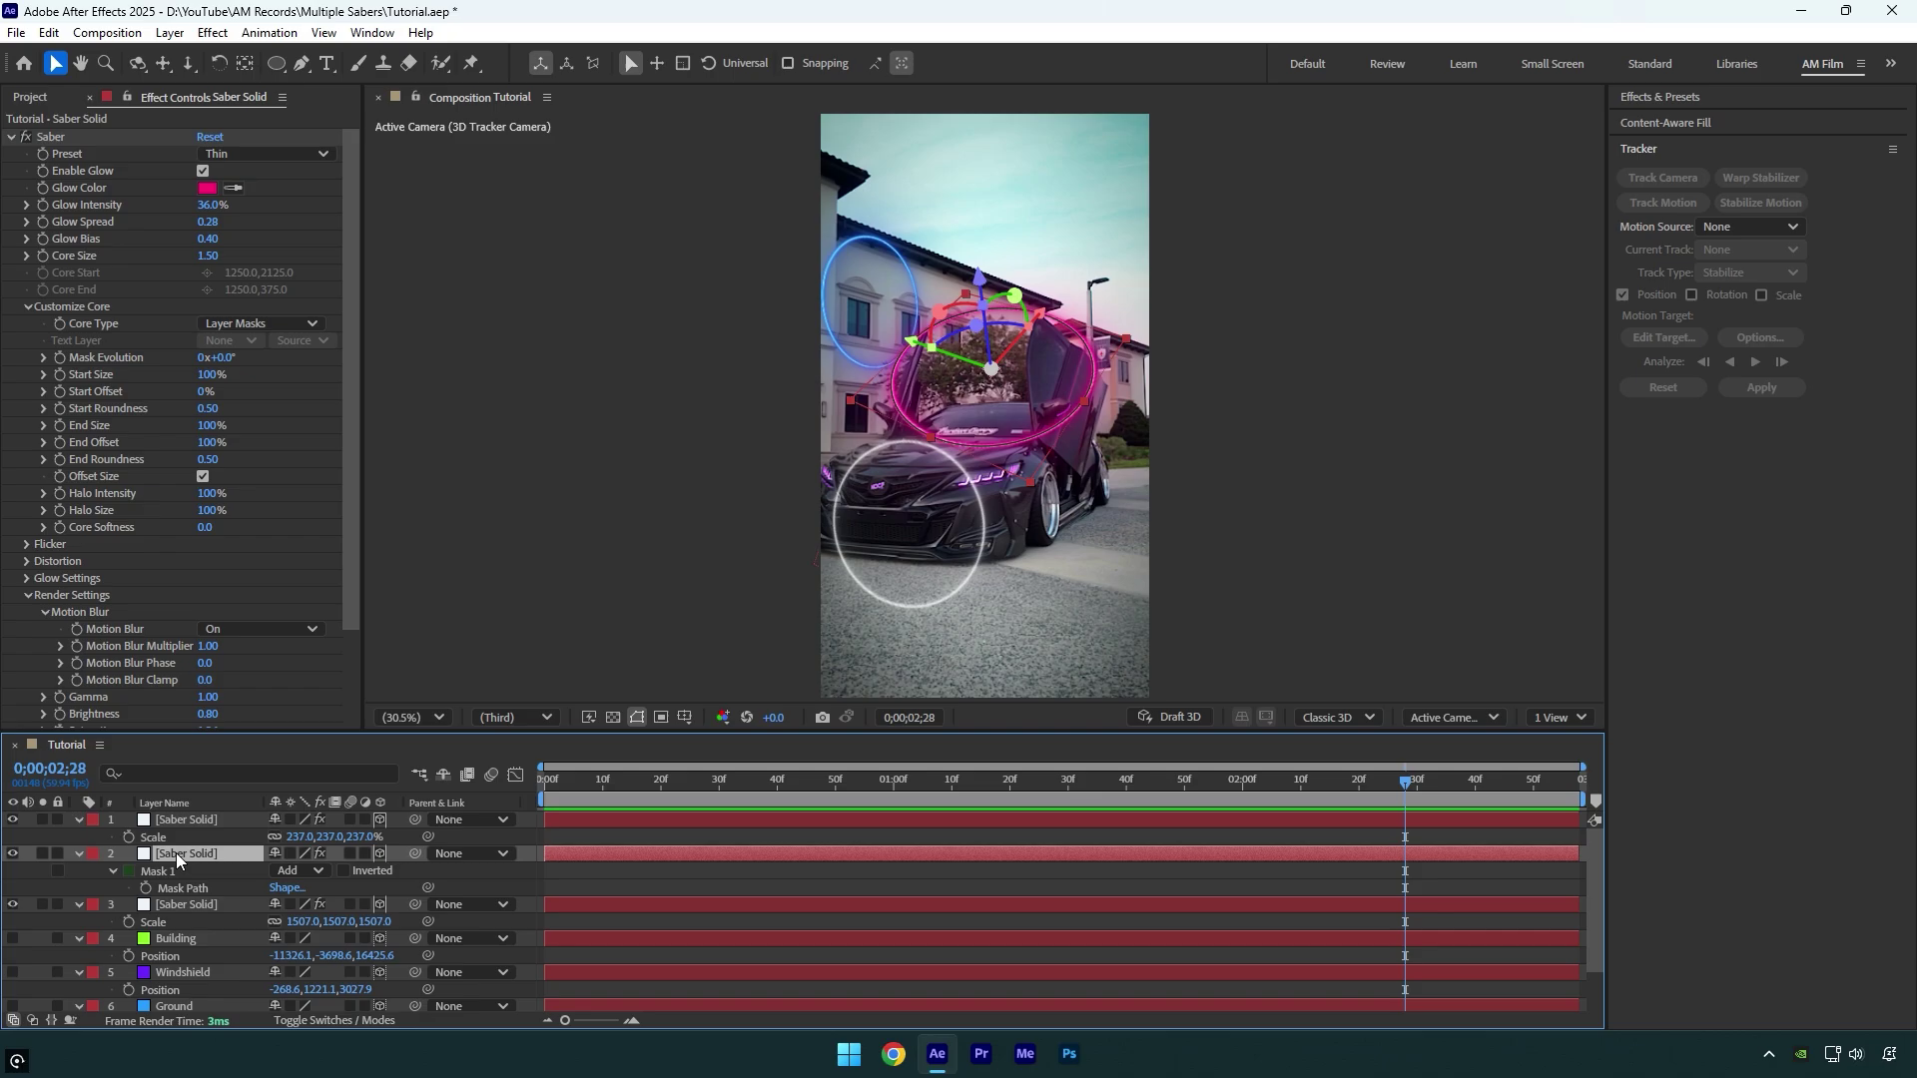
left_click(165, 871)
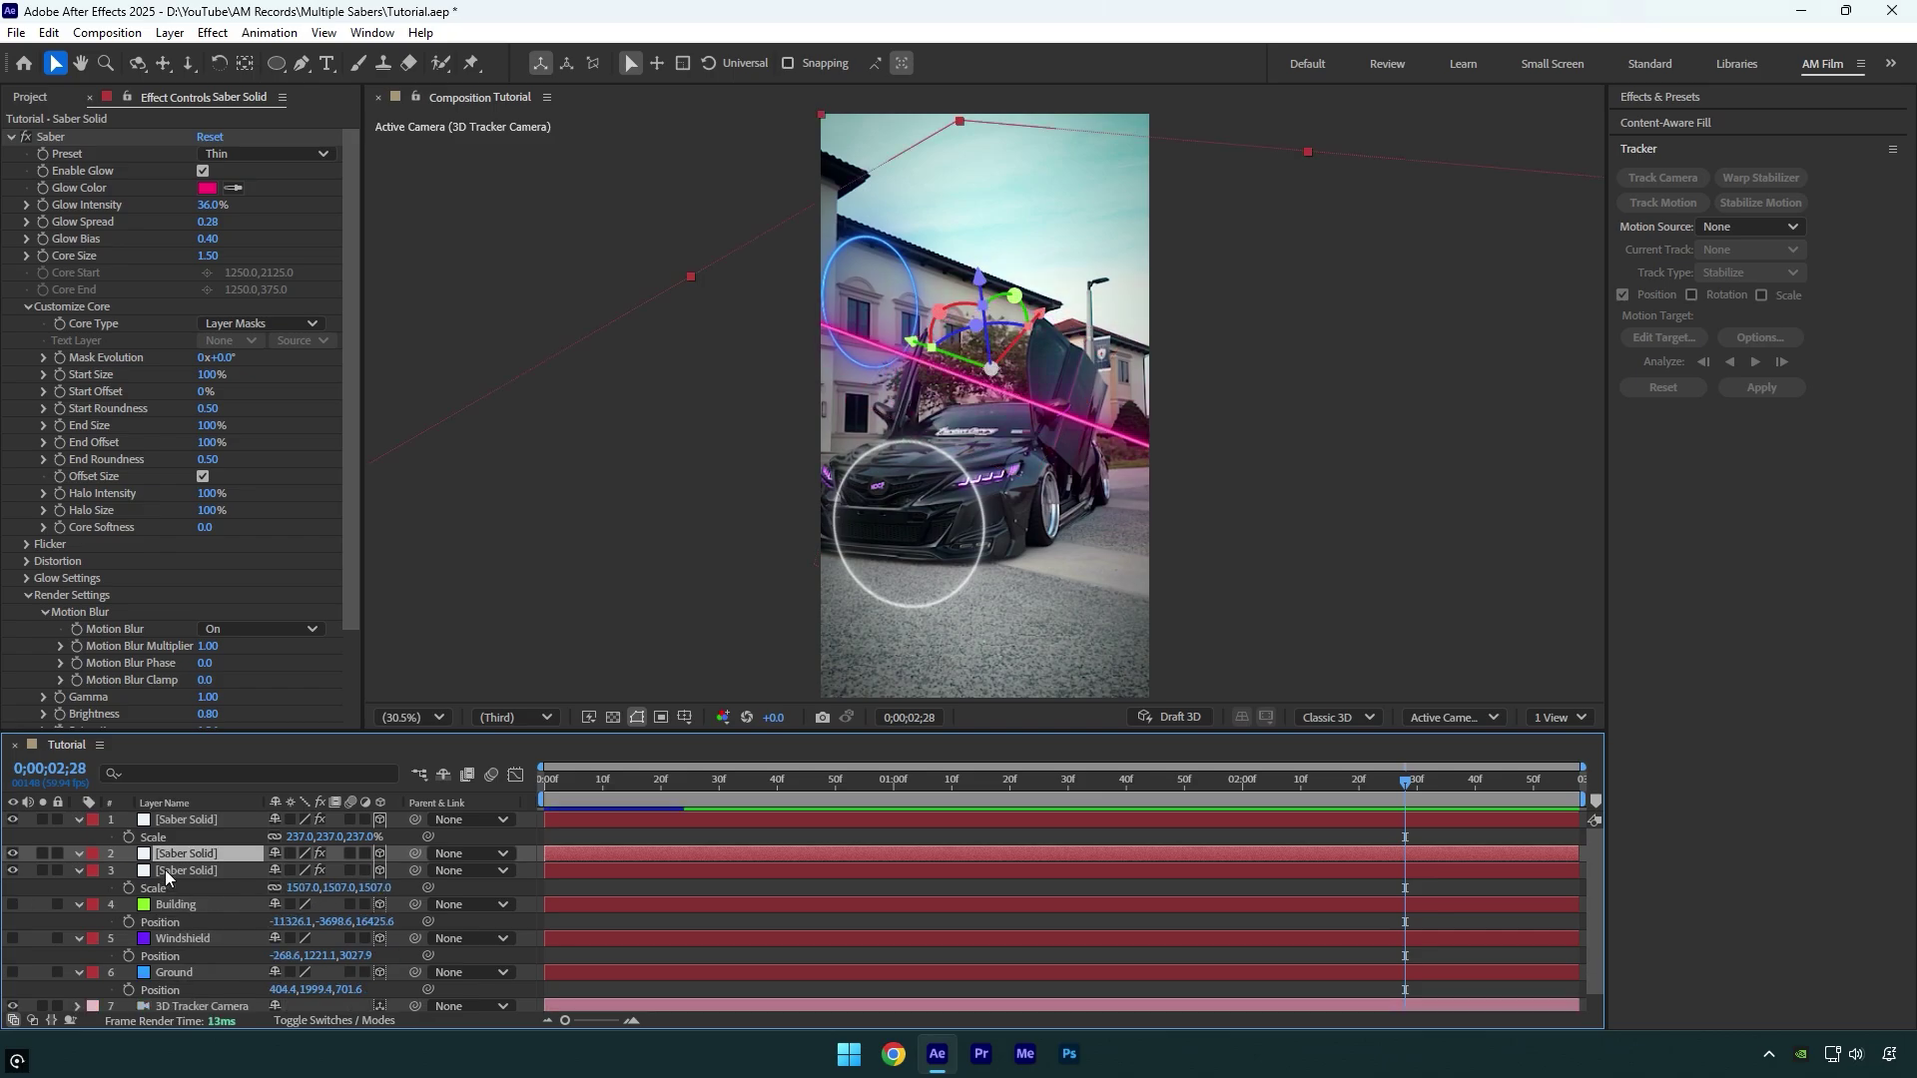
Redraw Mask 1 with the Pen tool as a curved path winding around the car, then preview it
left_click(302, 64)
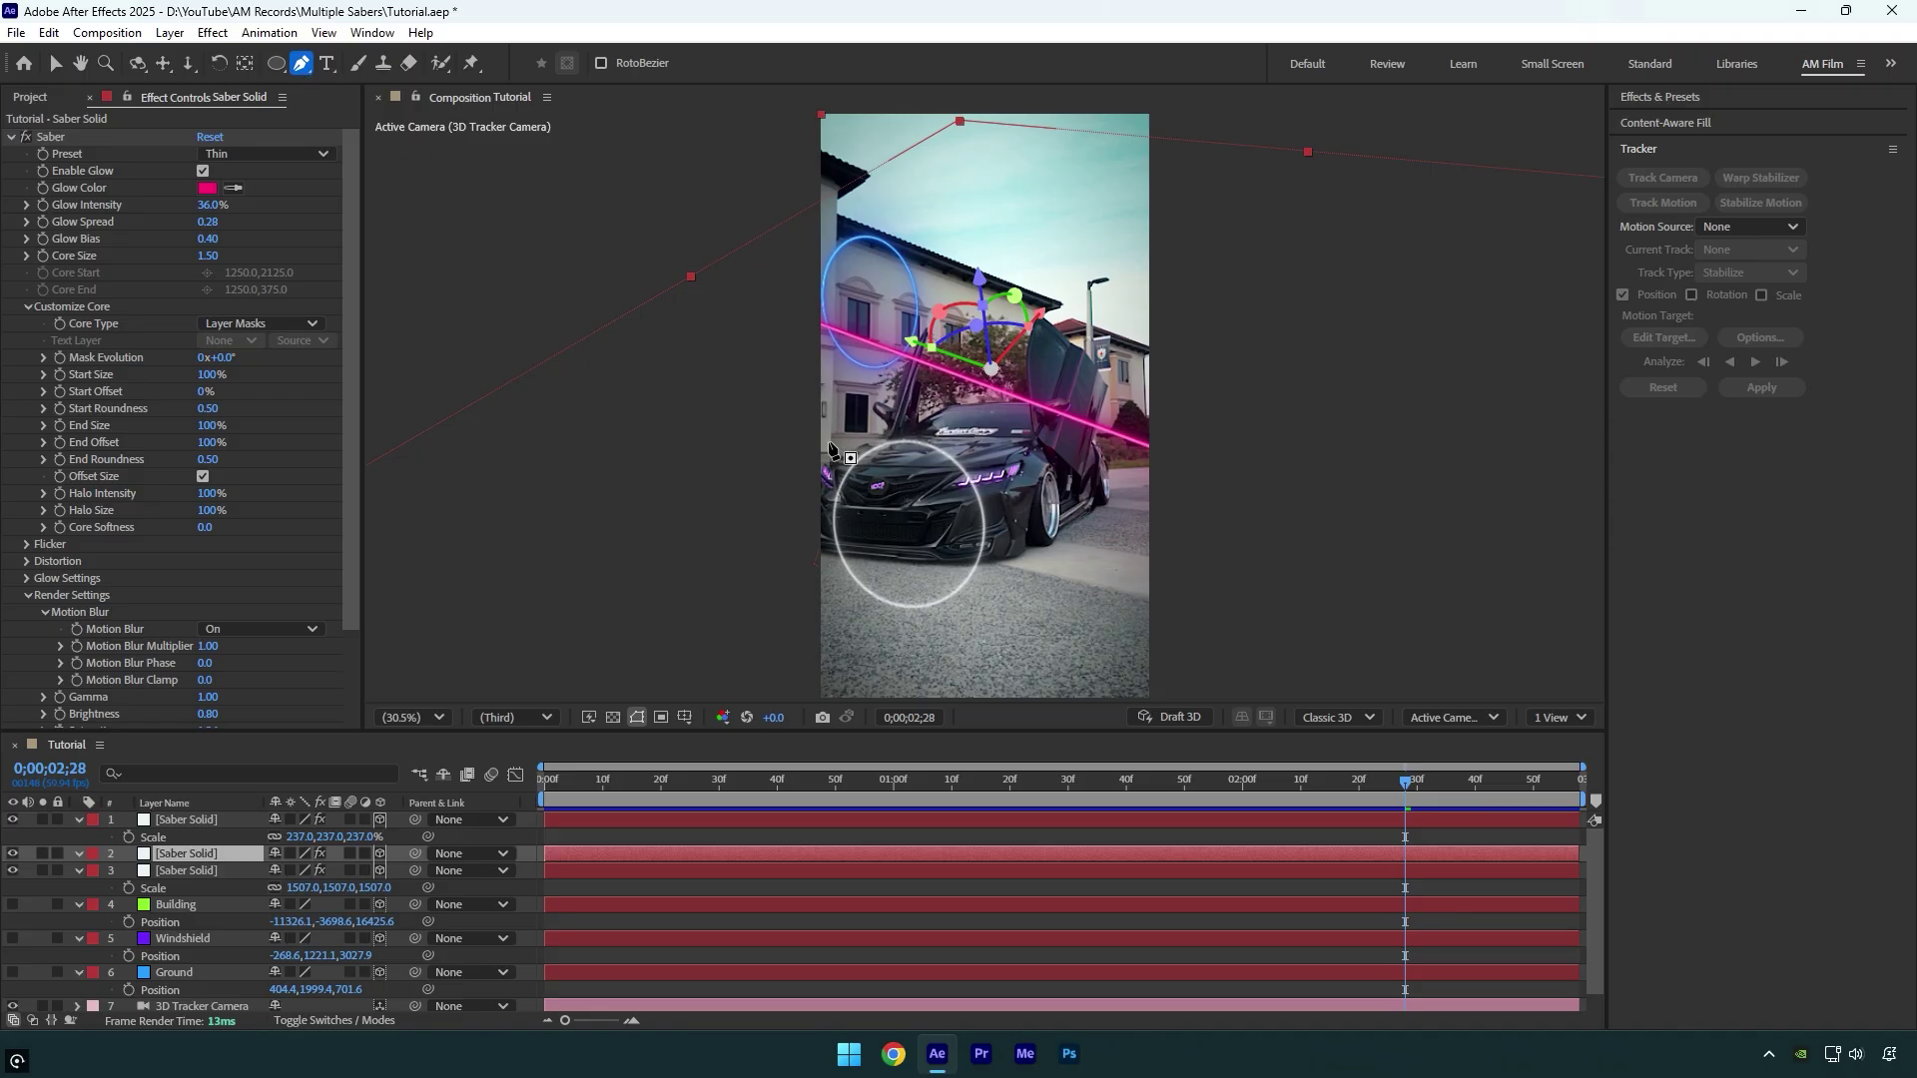
left_click(932, 409)
mouse_move(965, 347)
left_mouse_down()
mouse_move(946, 282)
mouse_move(1044, 267)
left_mouse_up()
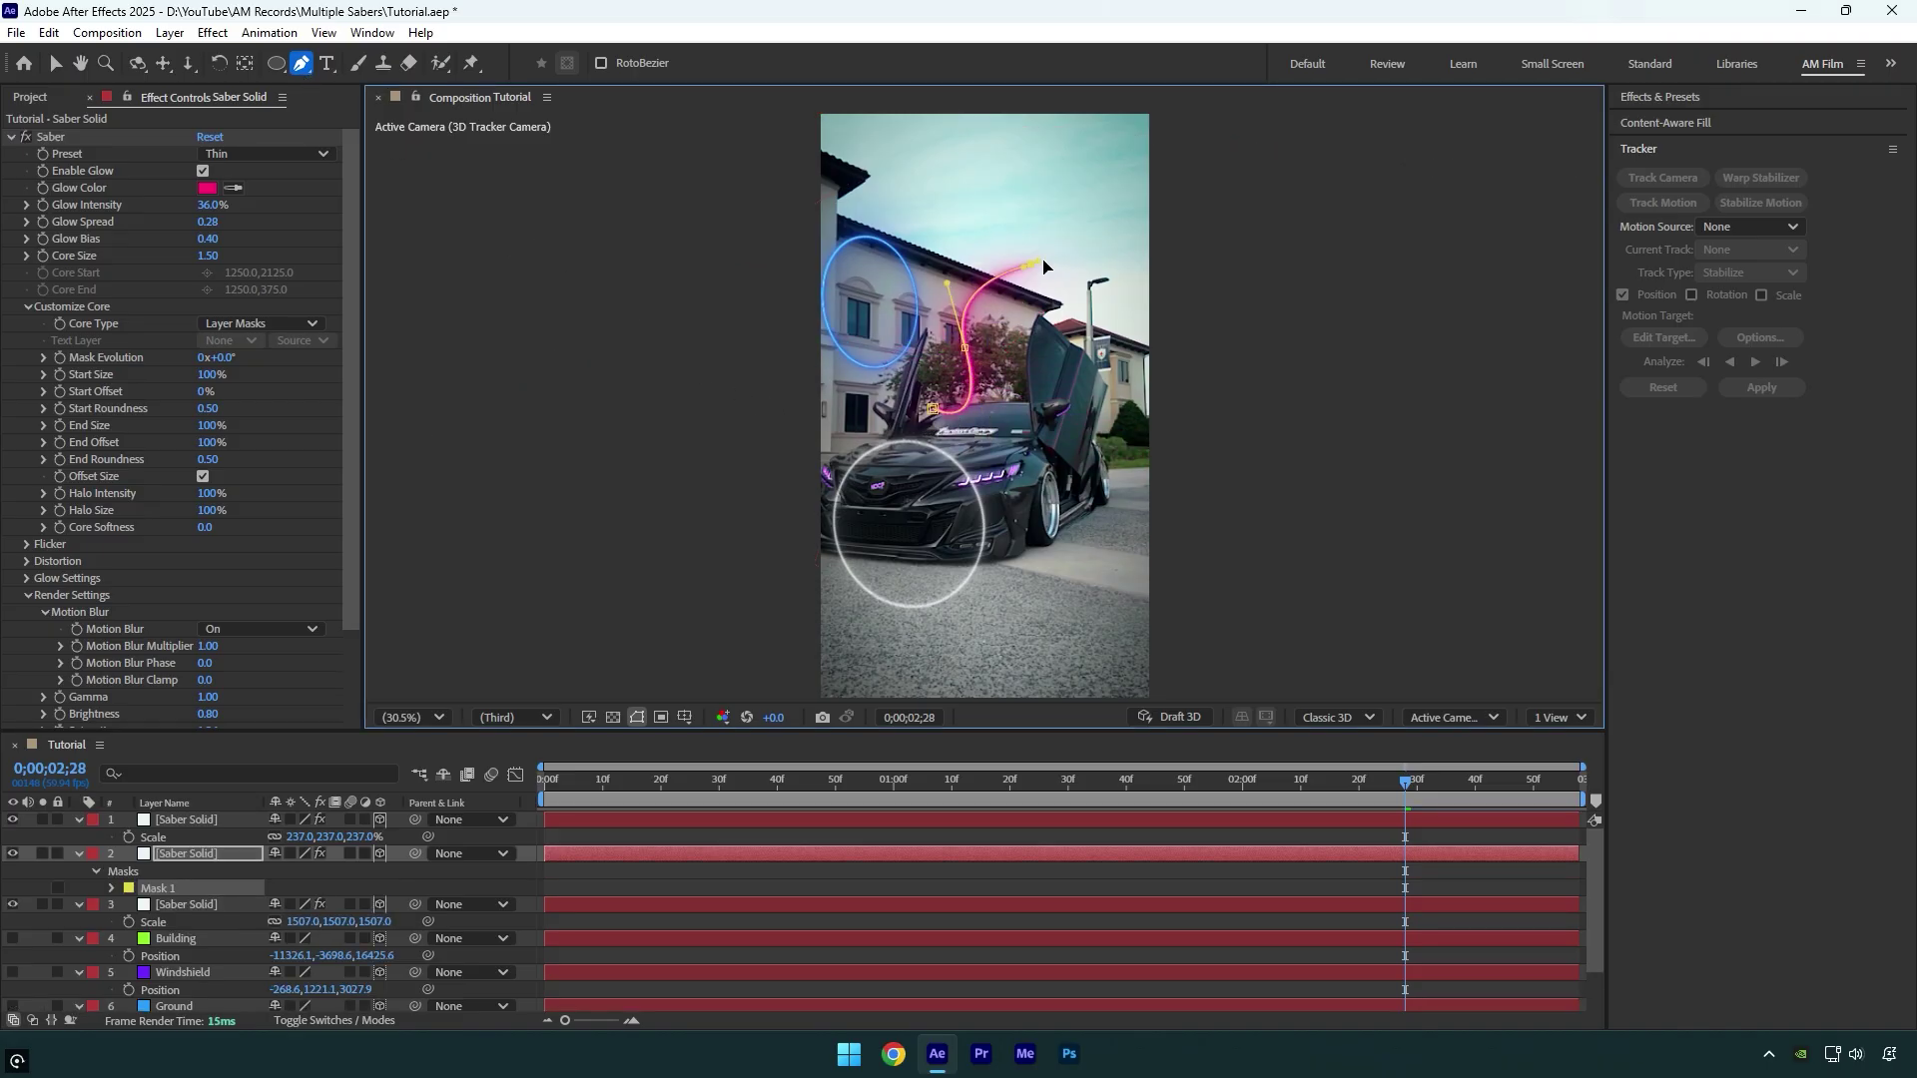
left_click(1086, 320)
left_click(1016, 394)
left_click_drag(1008, 457, 1000, 473)
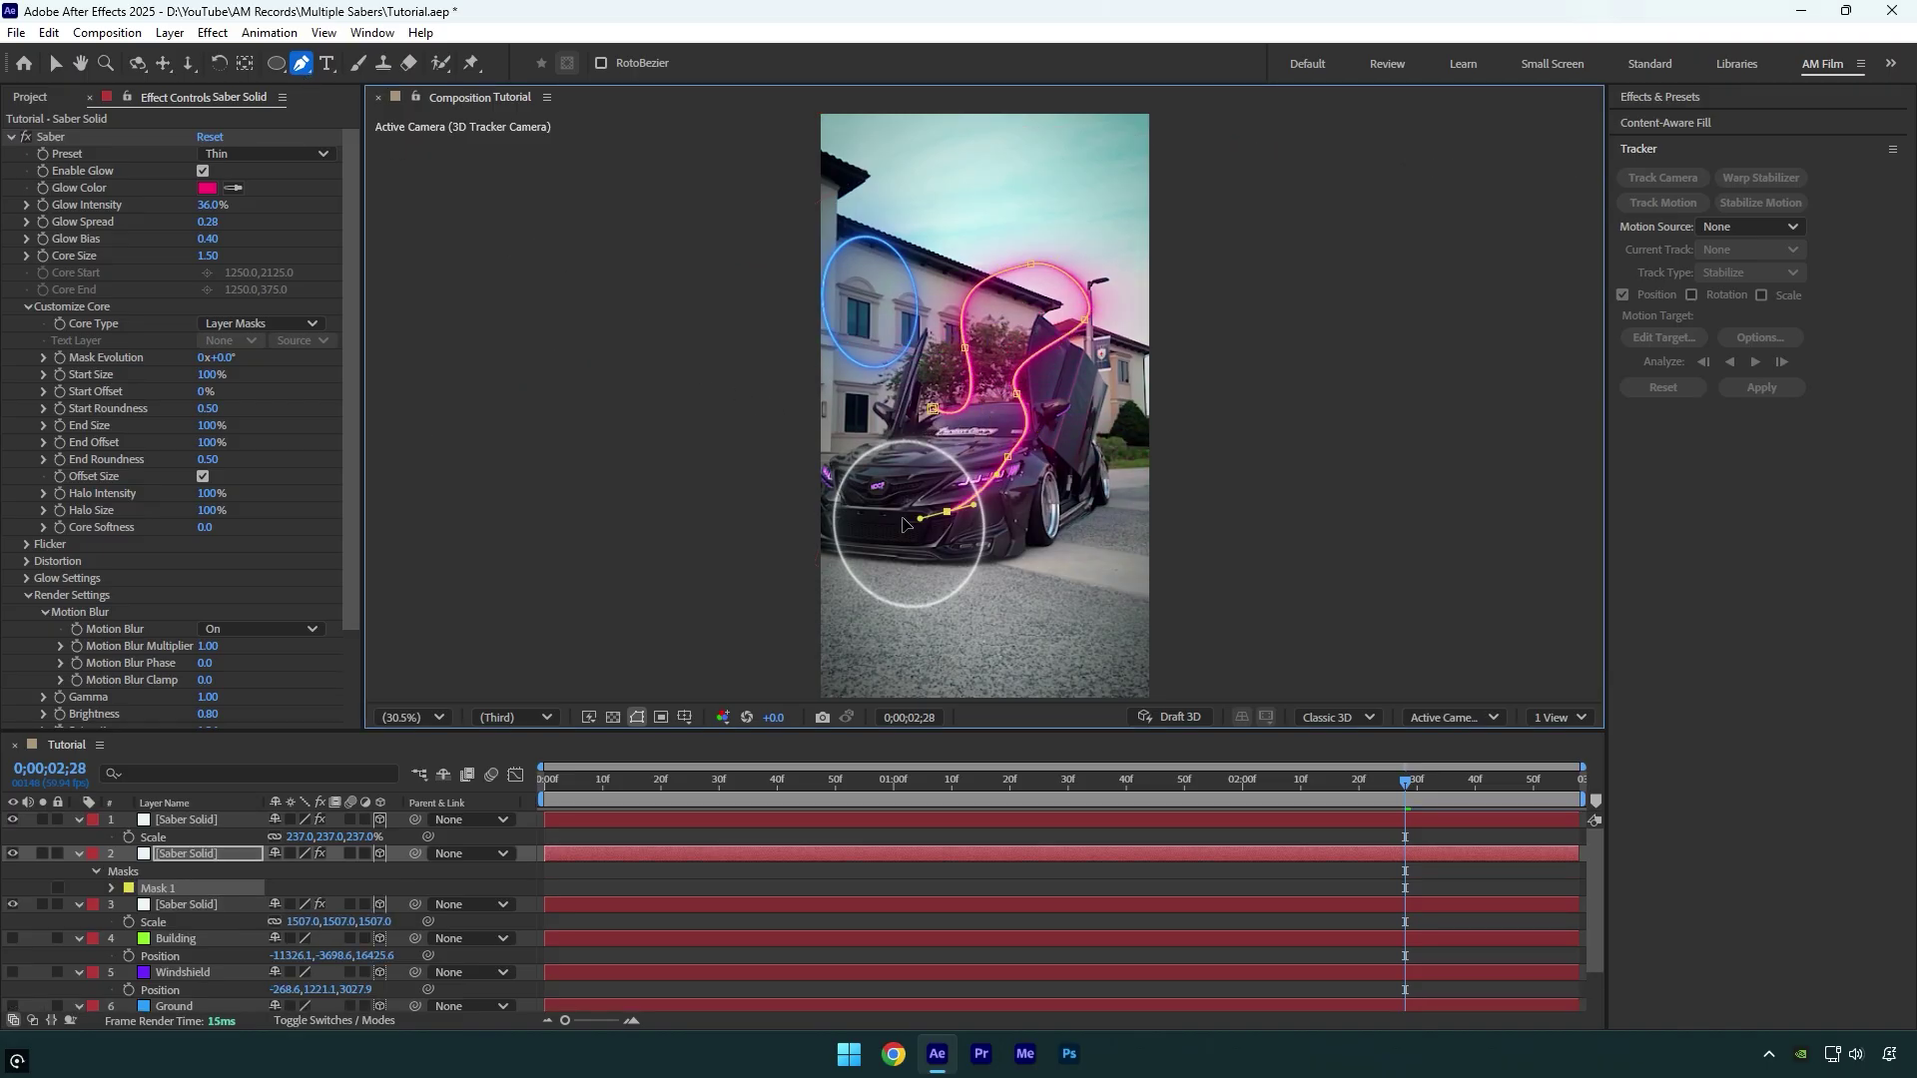
left_click(866, 469)
left_click(859, 381)
left_click(896, 377)
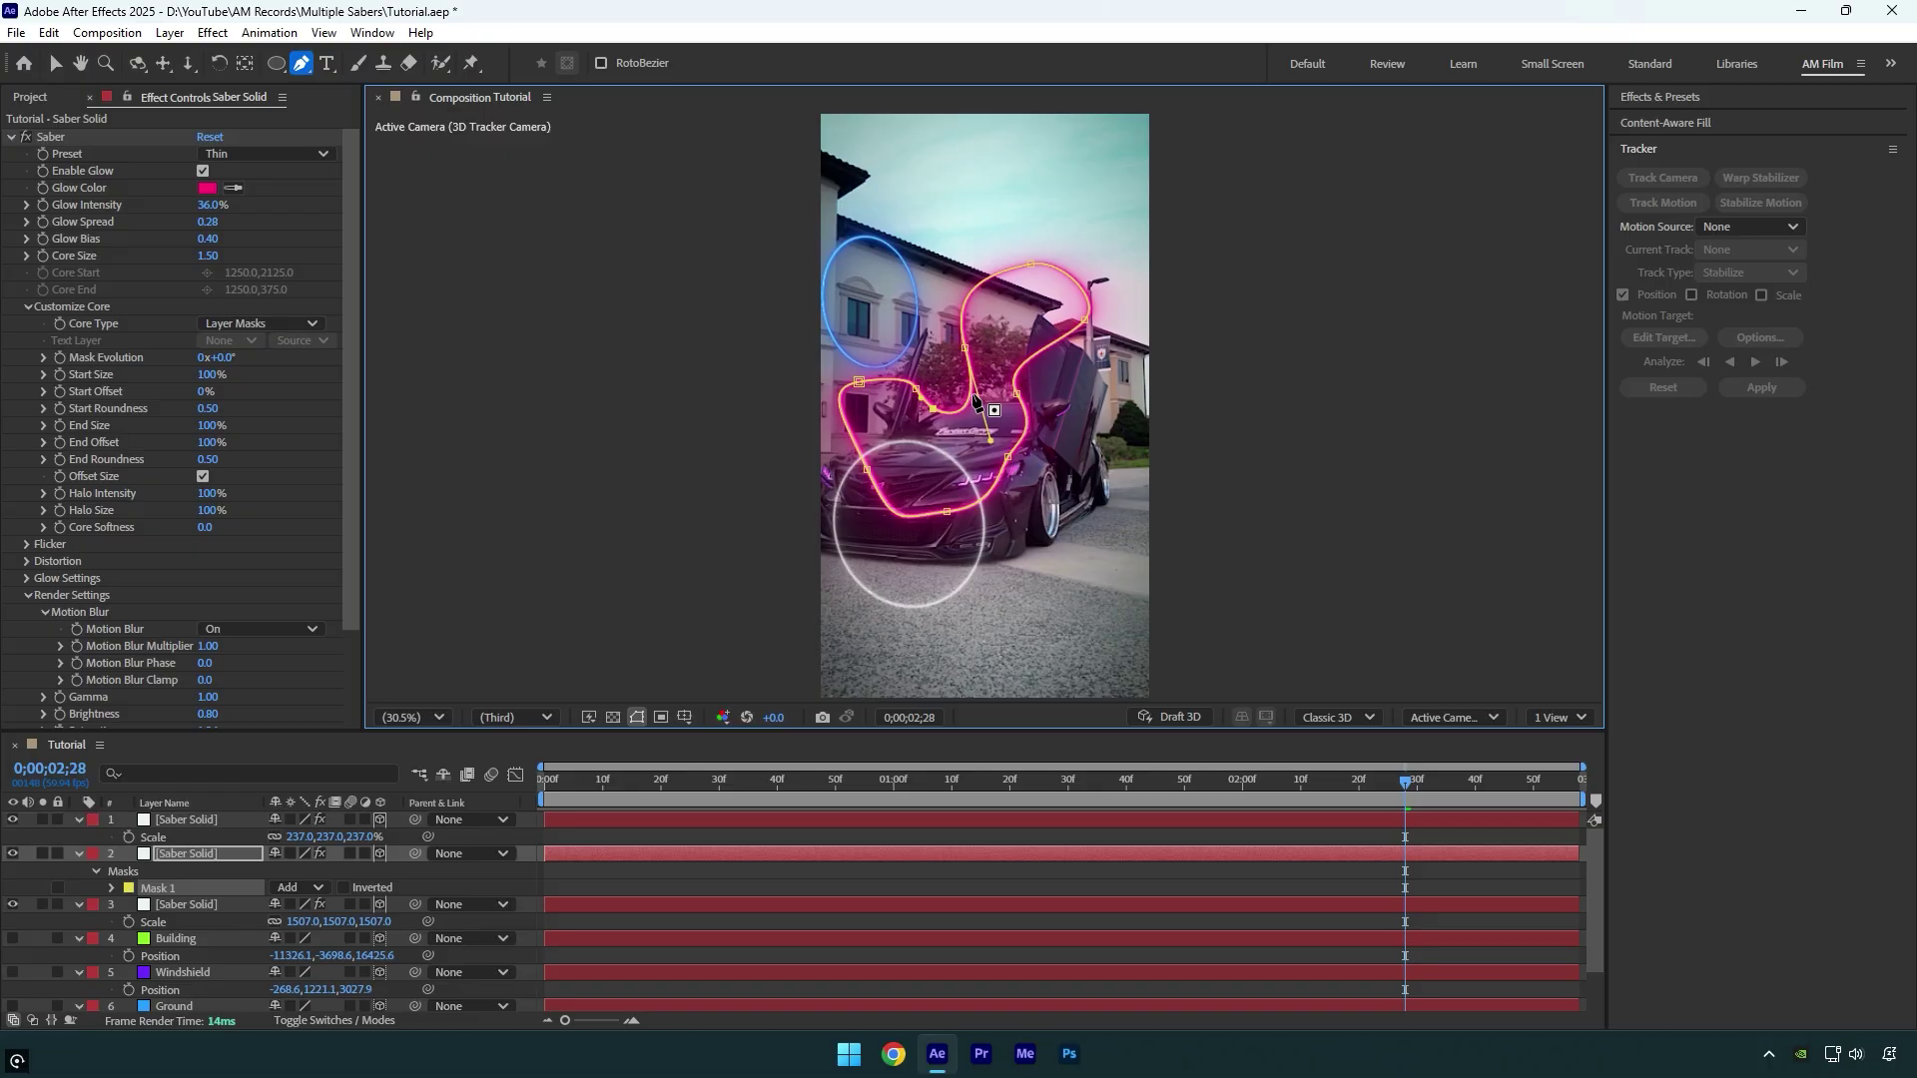
key("space")
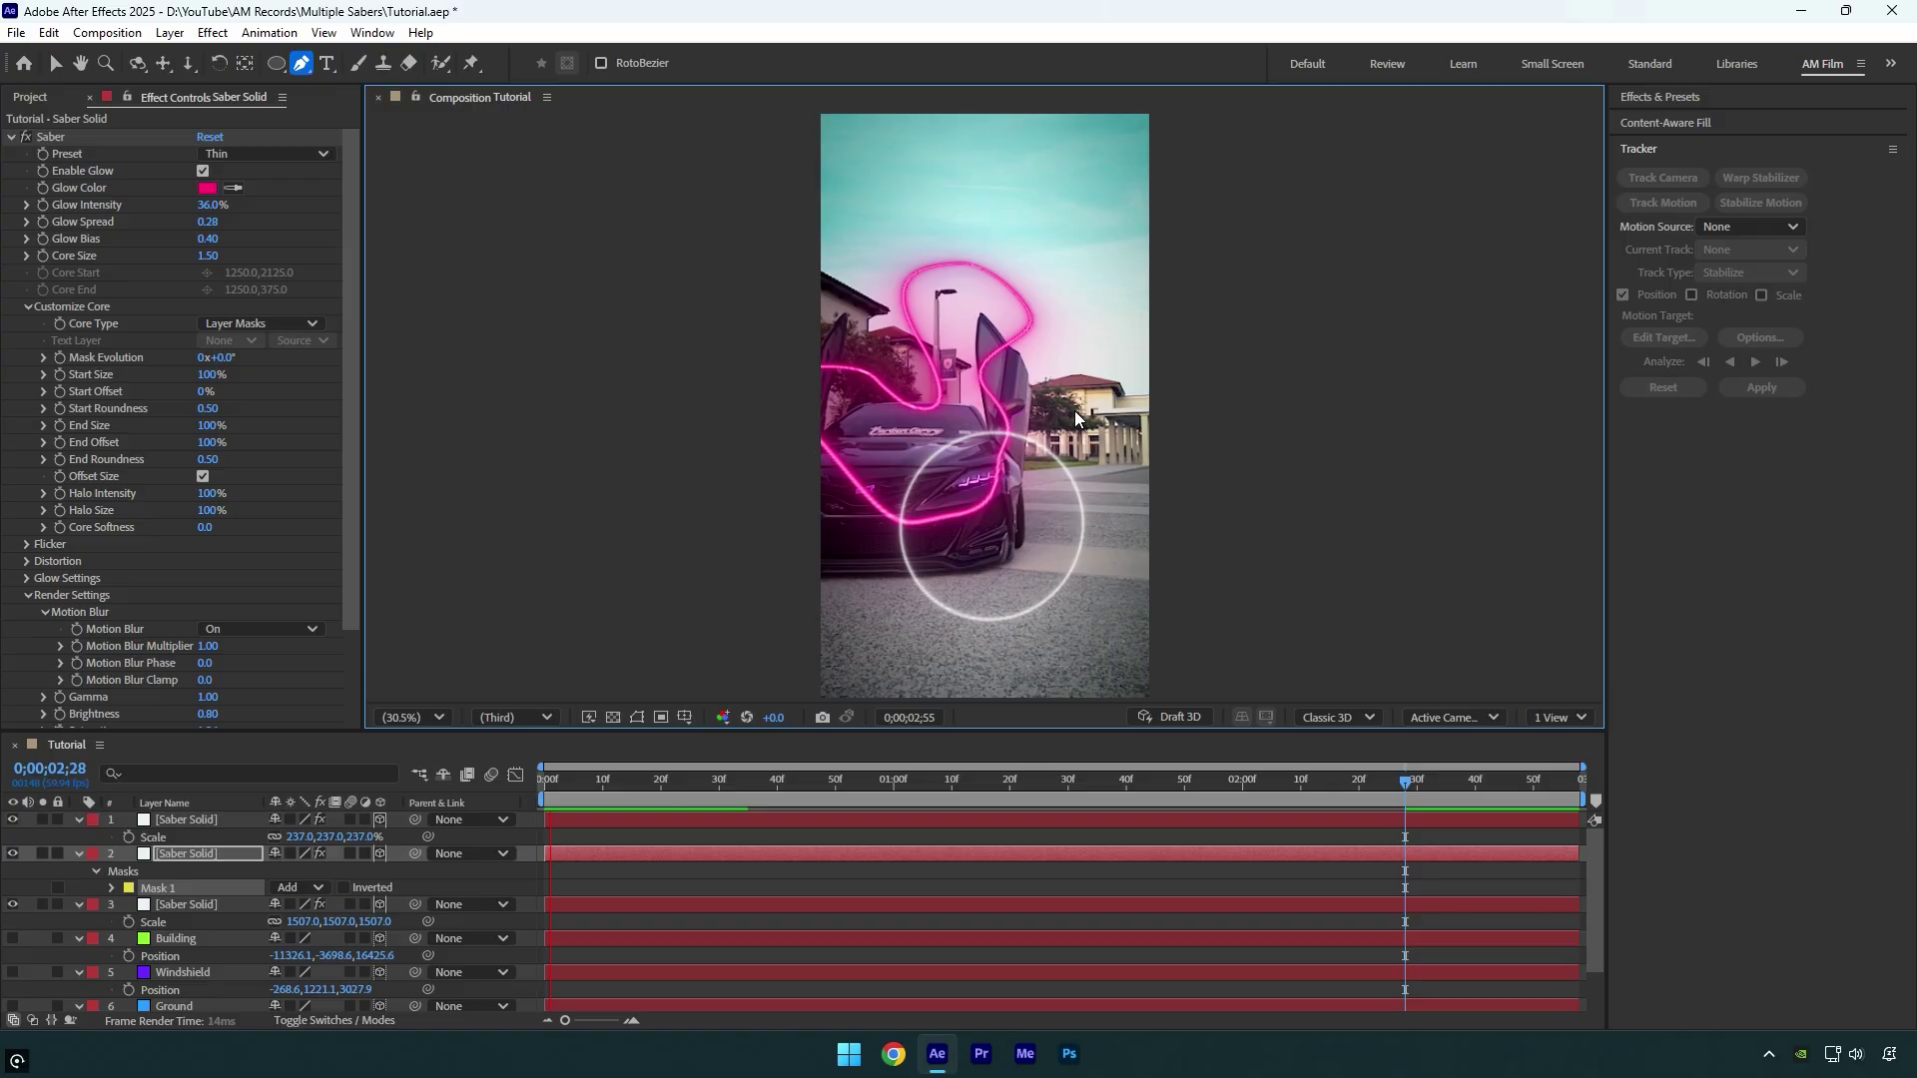